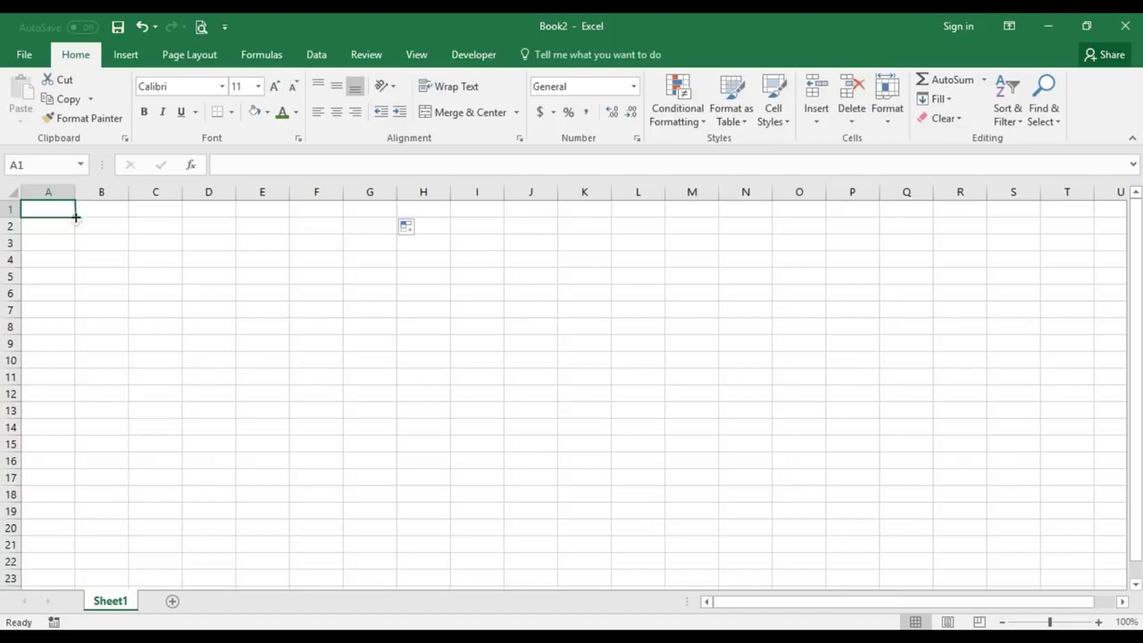
# - Clear the cell block from A1 through column G and return to A1
pyautogui.moveTo(66, 209); pyautogui.dragTo(321, 524)
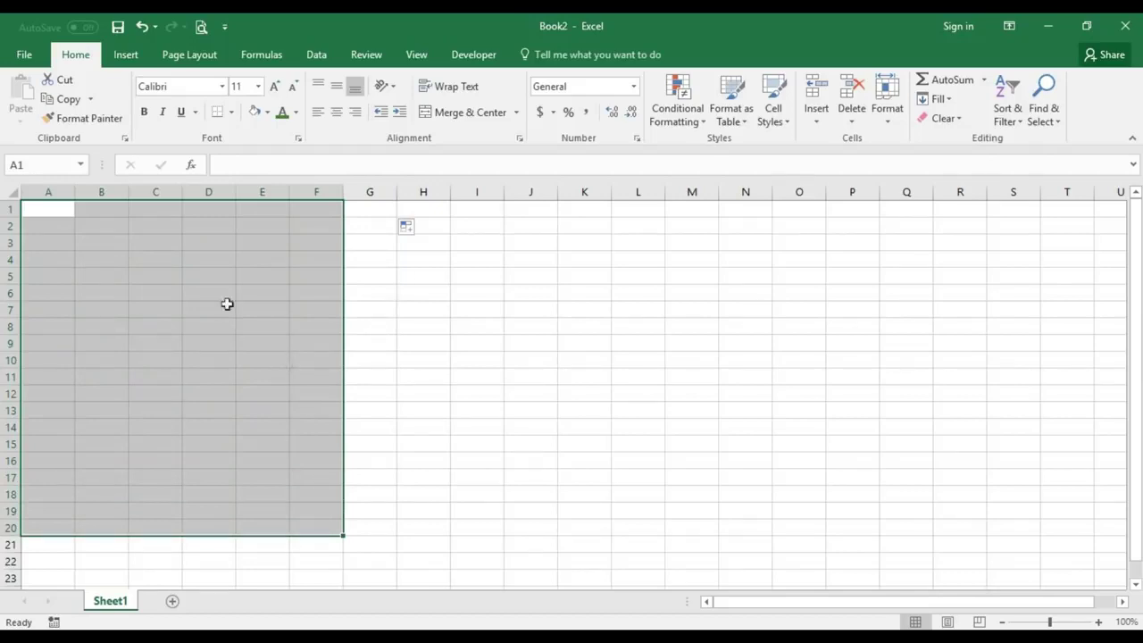
pyautogui.moveTo(36, 210); pyautogui.dragTo(351, 494)
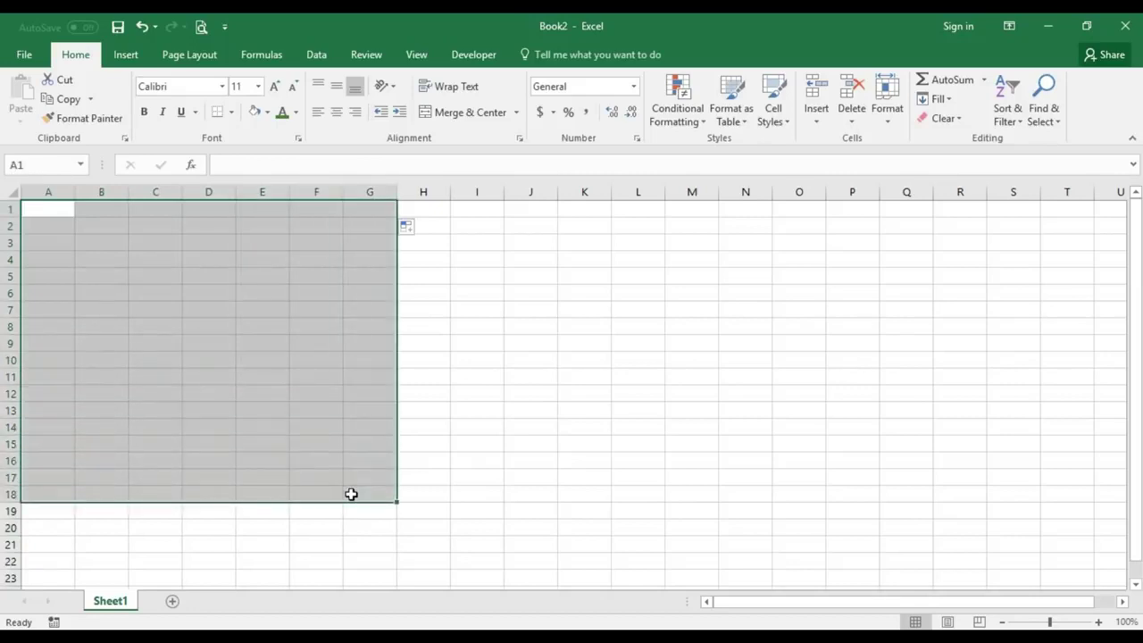
pyautogui.click(256, 390)
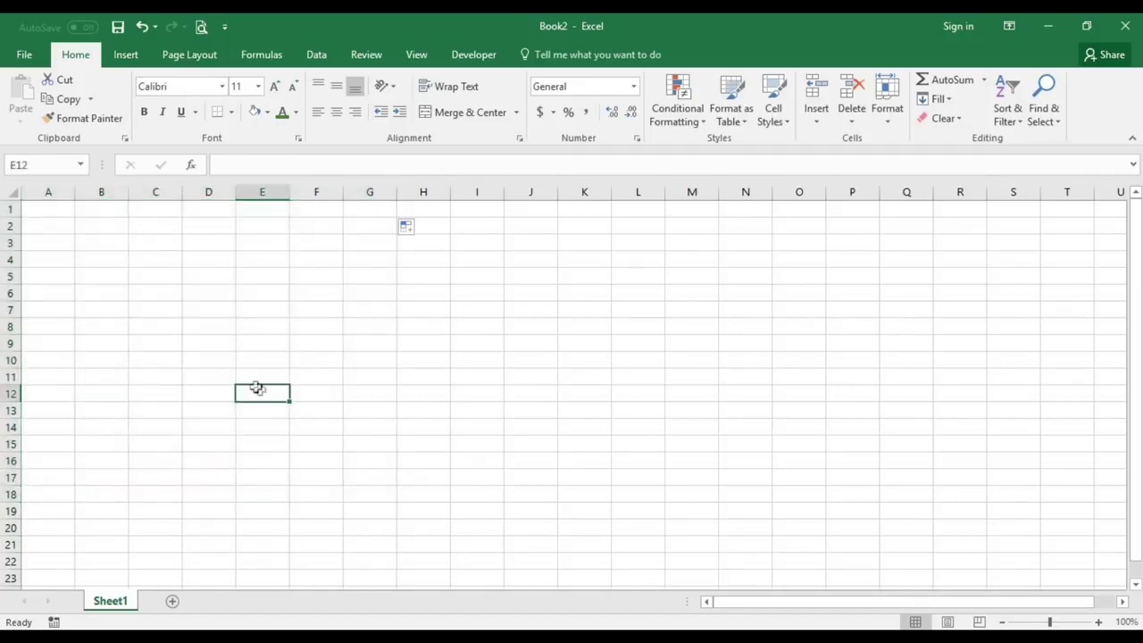
pyautogui.click(53, 212)
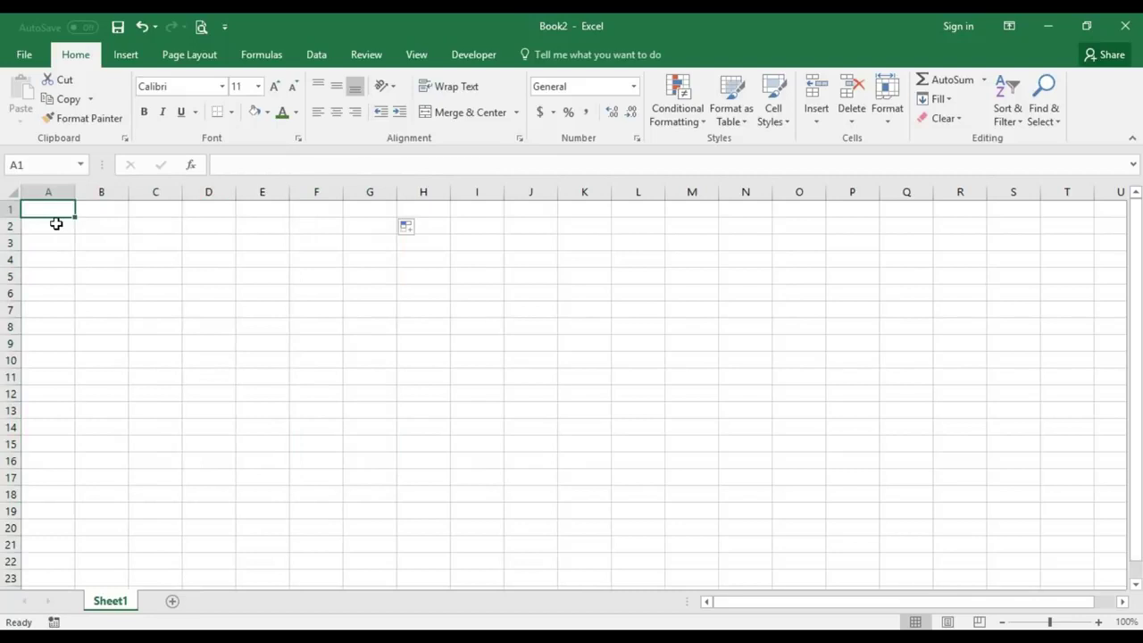
# - Enter the headings No., Name and Desc. in A1:C1
pyautogui.write('No.')
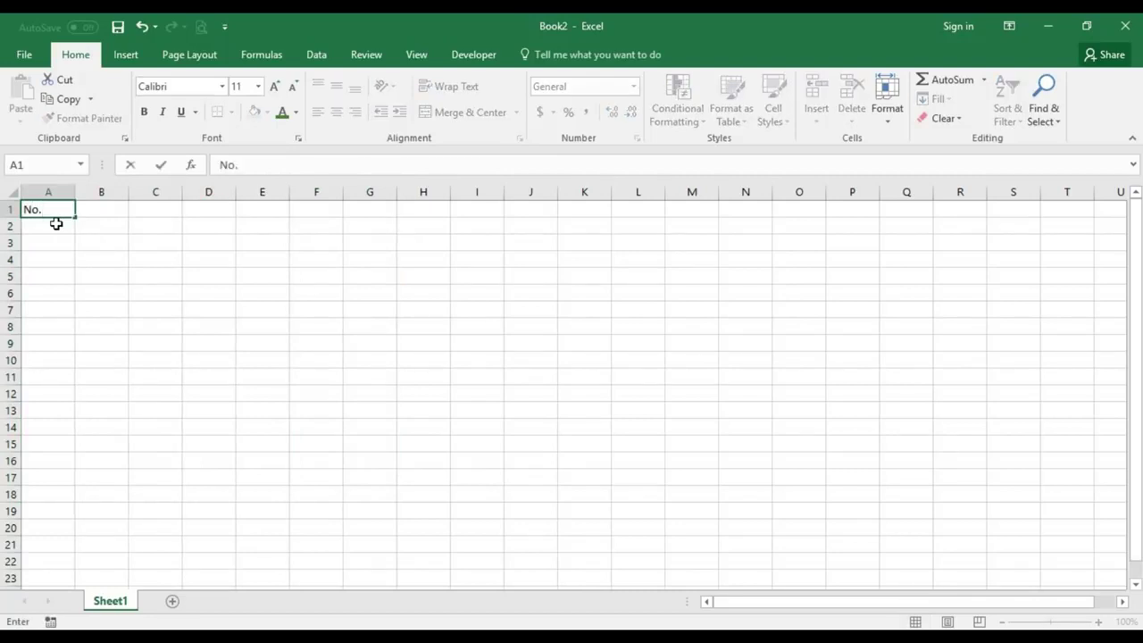
pyautogui.press('Tab')
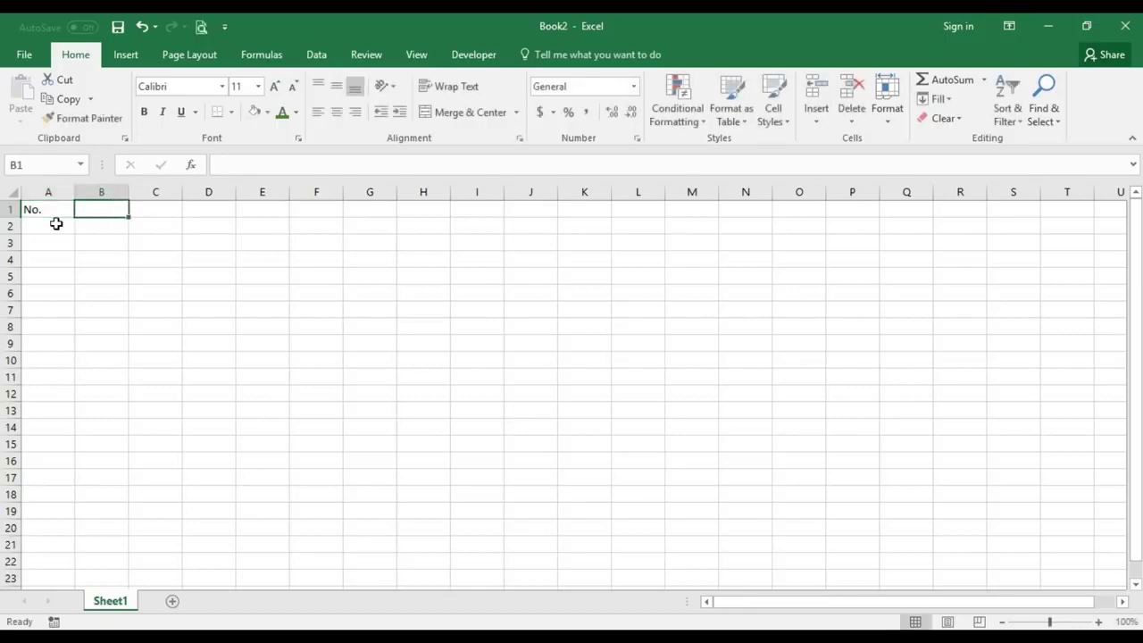
pyautogui.write('Name')
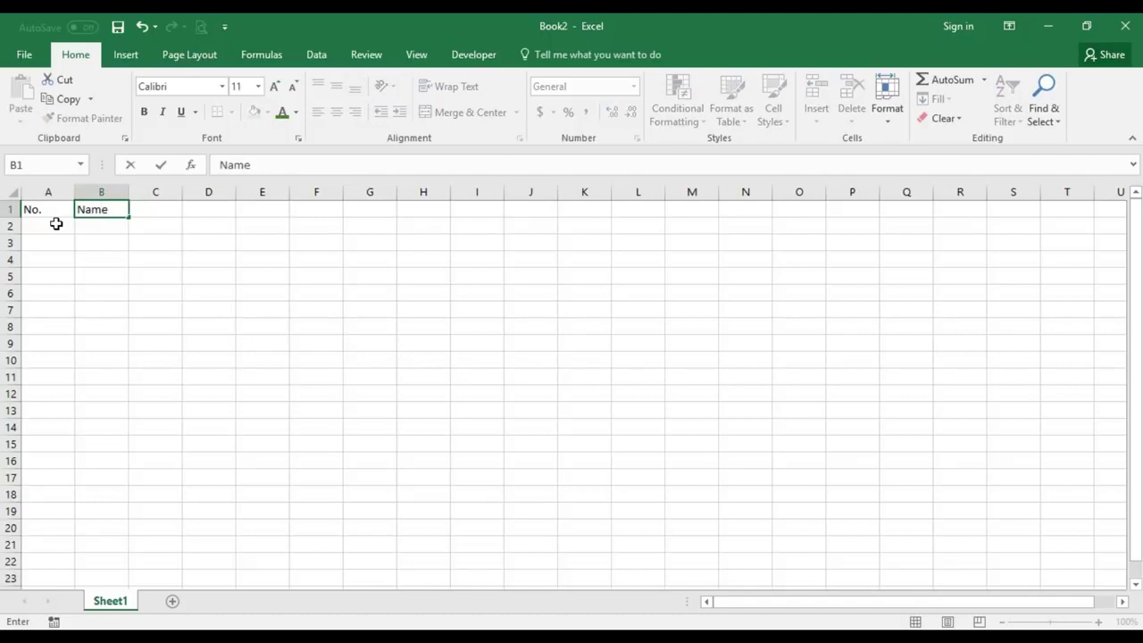
pyautogui.press('Tab')
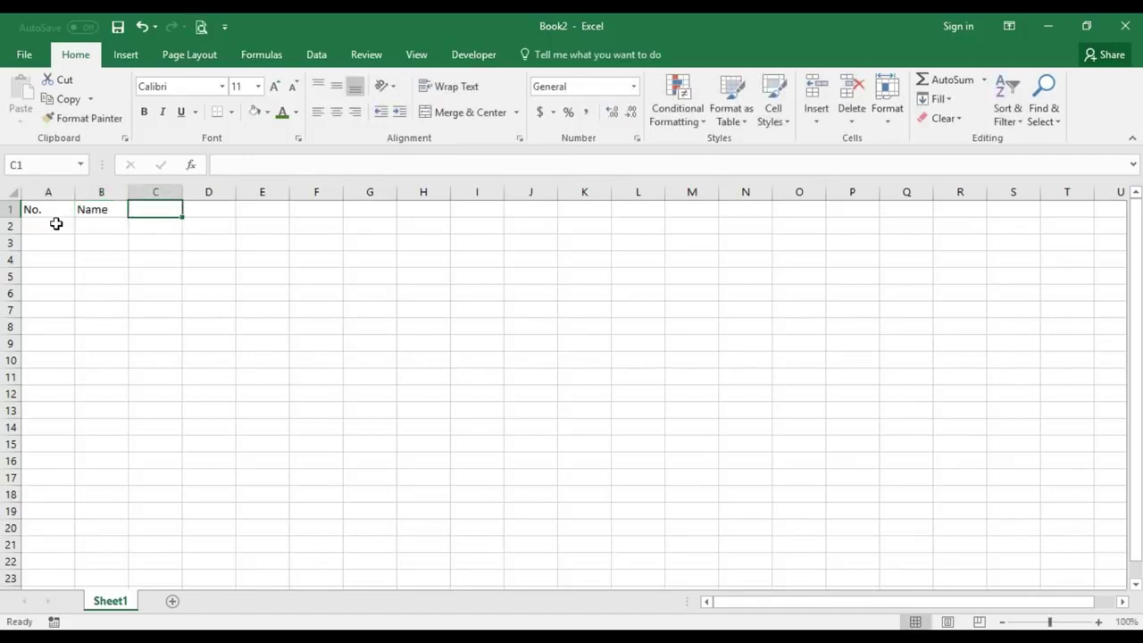
pyautogui.write('Des')
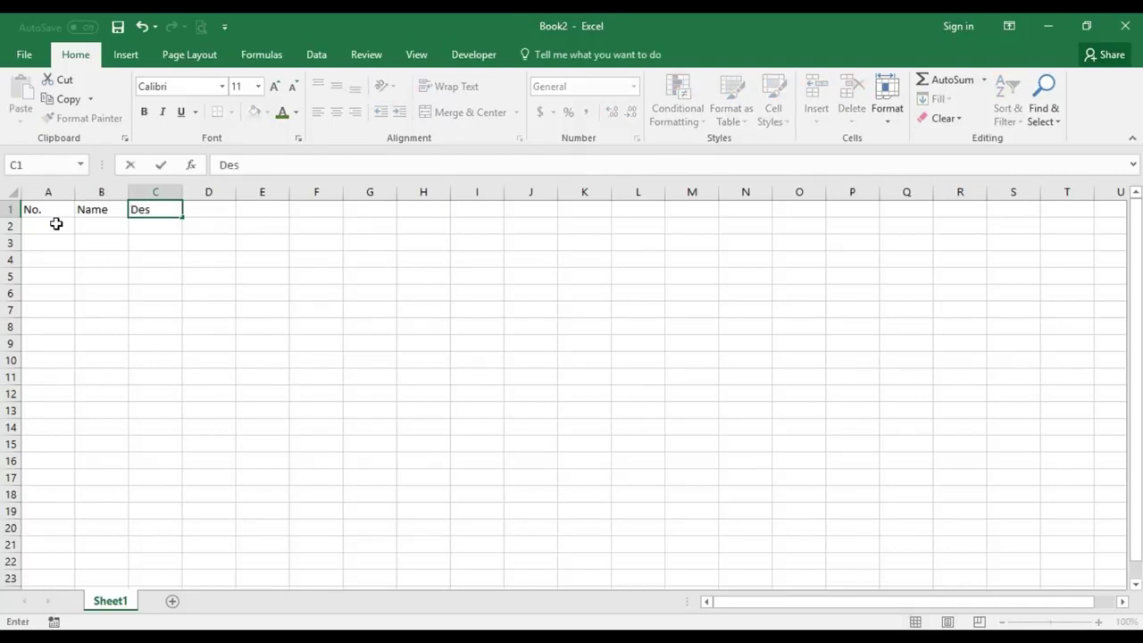
pyautogui.write('c.')
pyautogui.press('Tab')
# - Add the headings Qty., Unit Price and Total Cost in D1:F1
pyautogui.write('Qu')
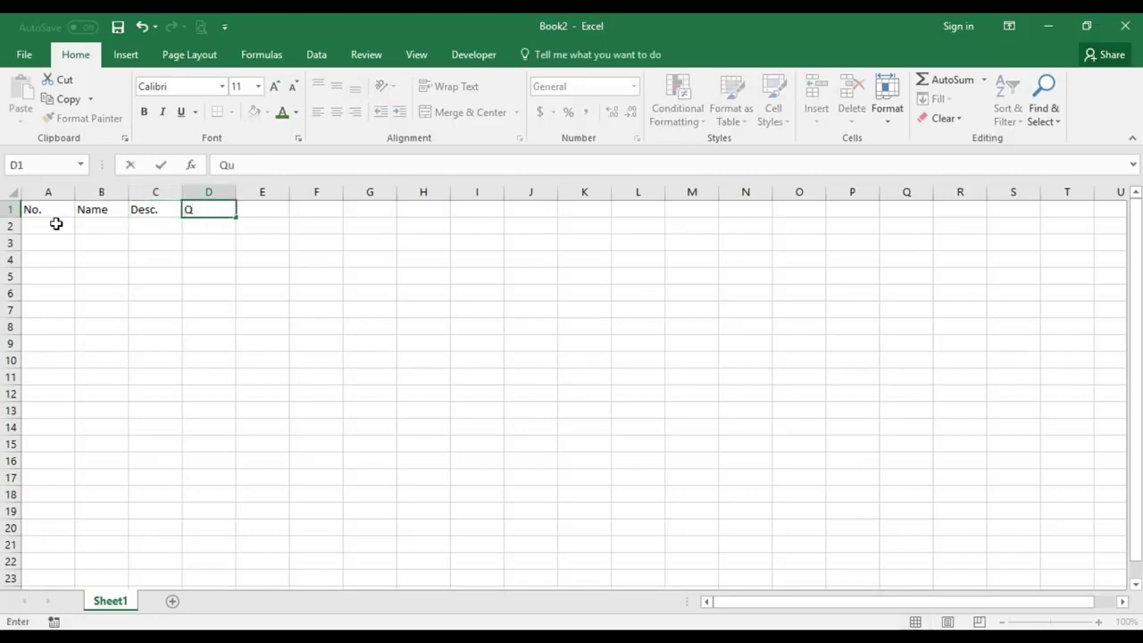
pyautogui.press('BackSpace')
pyautogui.write('ty.')
pyautogui.press('Tab')
pyautogui.write('Unit Price')
pyautogui.hotkey('ctrl', 'Return')
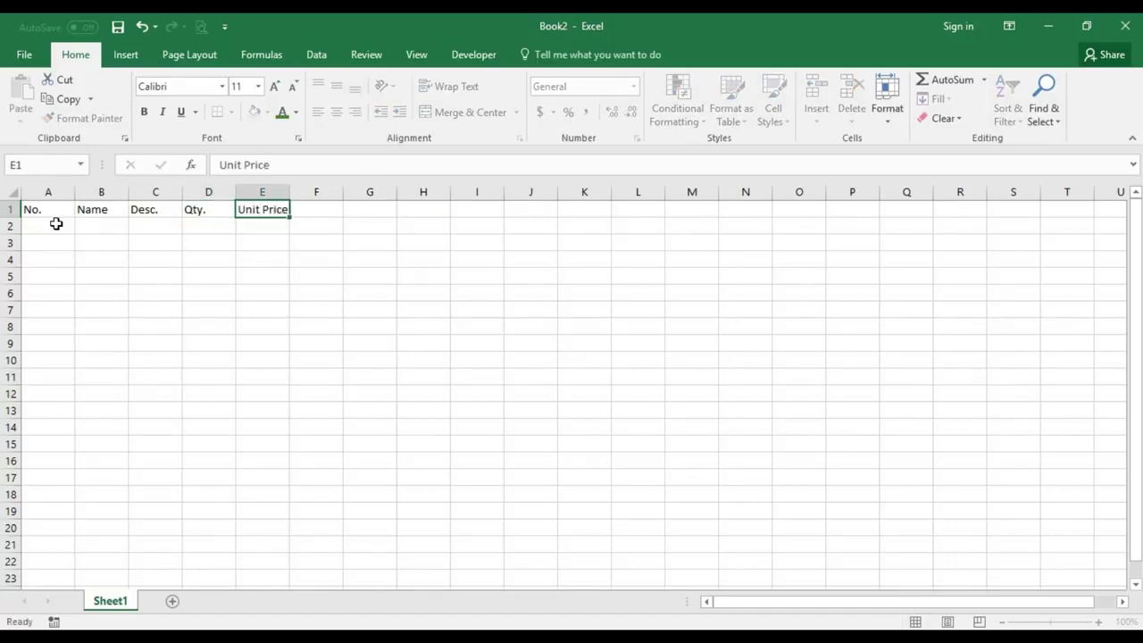
pyautogui.press('Tab')
pyautogui.write('Total')
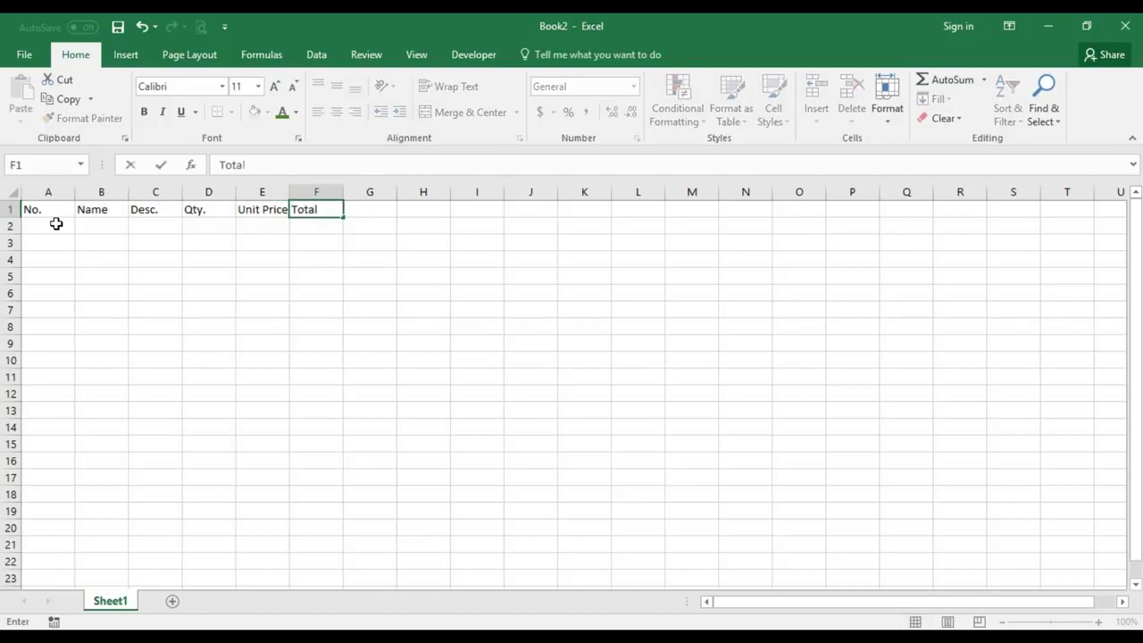
pyautogui.write(' Cost')
pyautogui.press('Return')
pyautogui.press('Left')
pyautogui.press('Left')
pyautogui.press('Left')
pyautogui.press('Left')
pyautogui.press('Left')
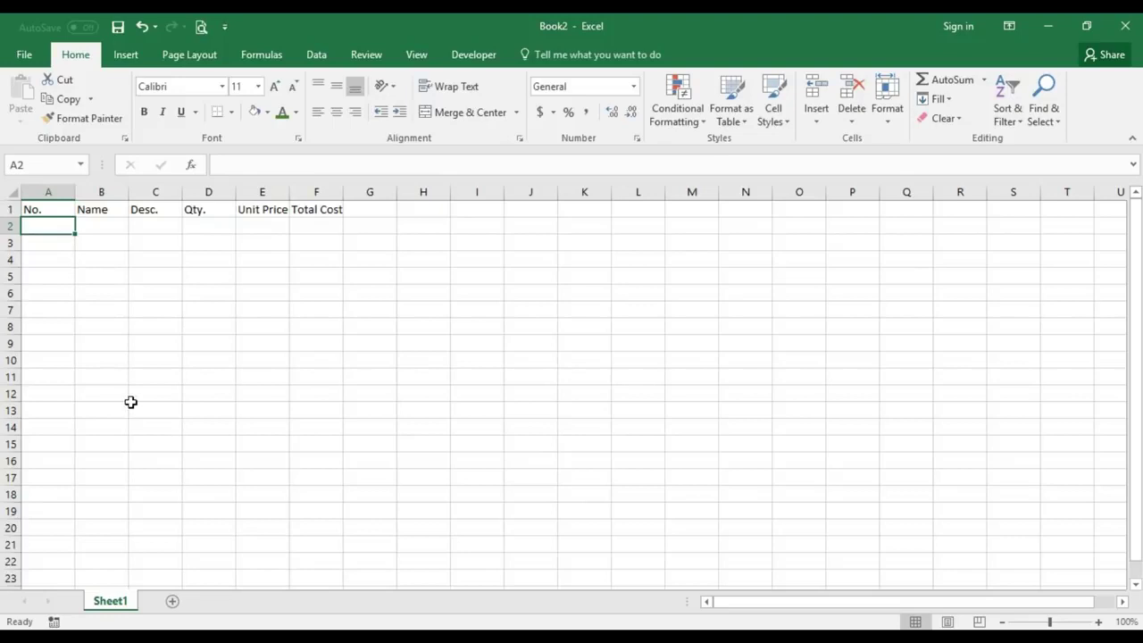
# - Enter the numbers 1 and 2 in A2:A3
pyautogui.write('1')
pyautogui.press('Return')
pyautogui.write('2')
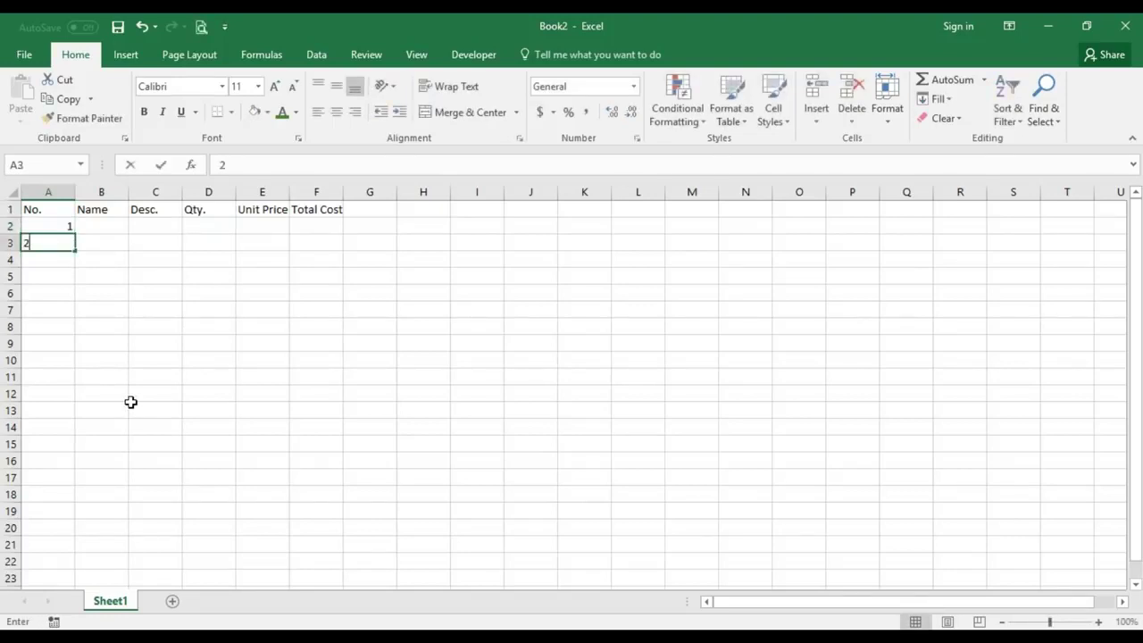
pyautogui.press('Tab')
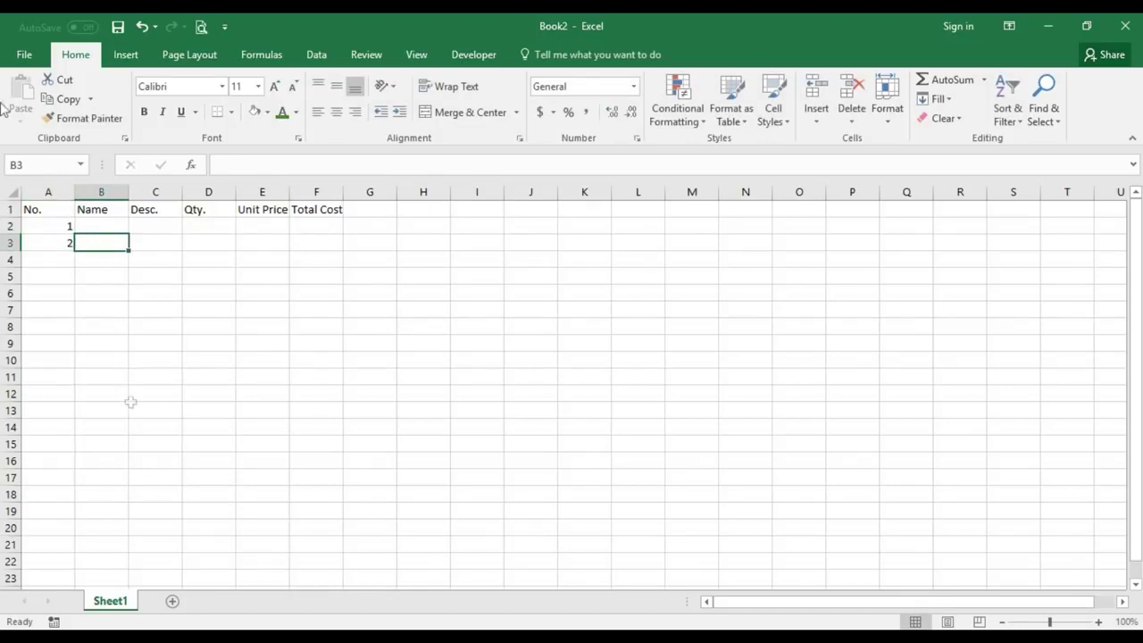
# - Type Item 1 and Item 2 in B2:B3, then select the numbers in A2:A3
pyautogui.click(92, 226)
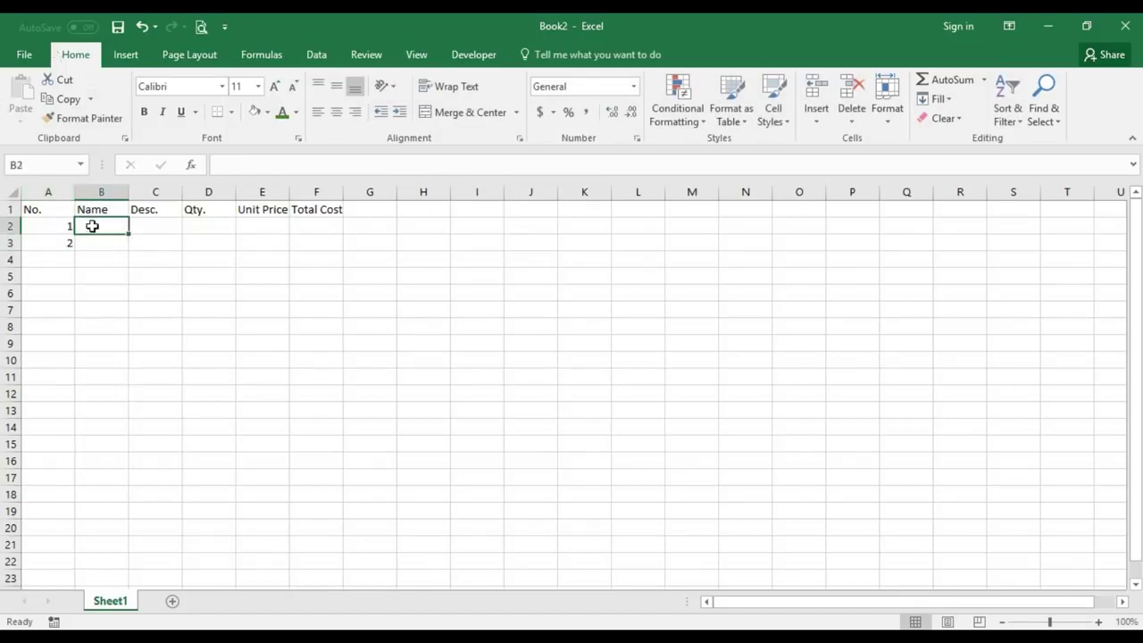
pyautogui.write('Item 1')
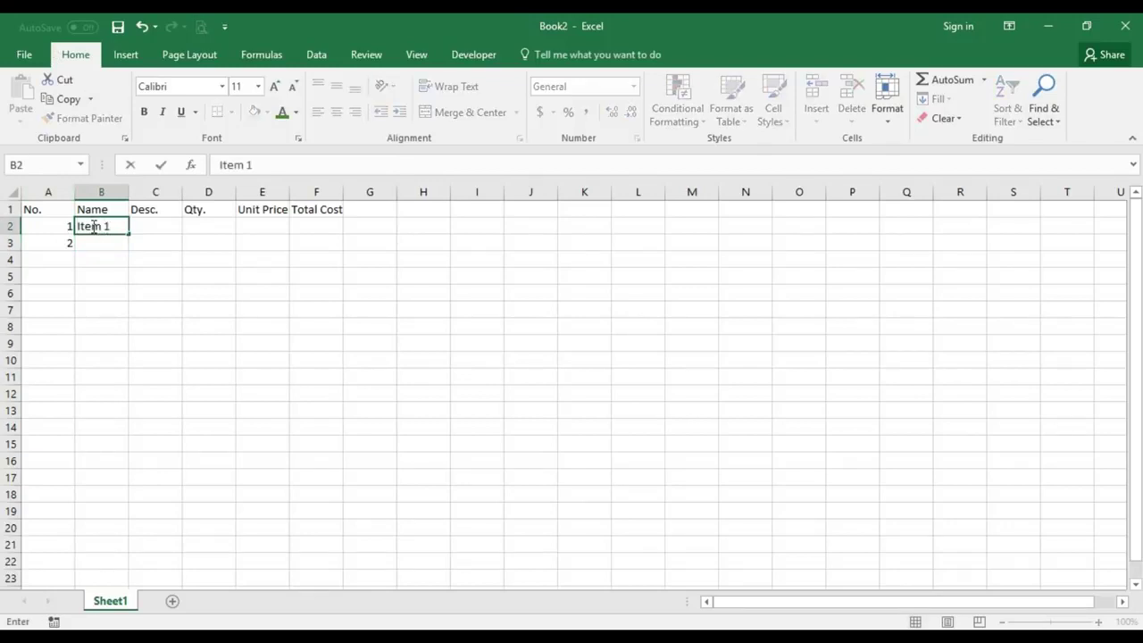
pyautogui.press('Return')
pyautogui.write('Item 2')
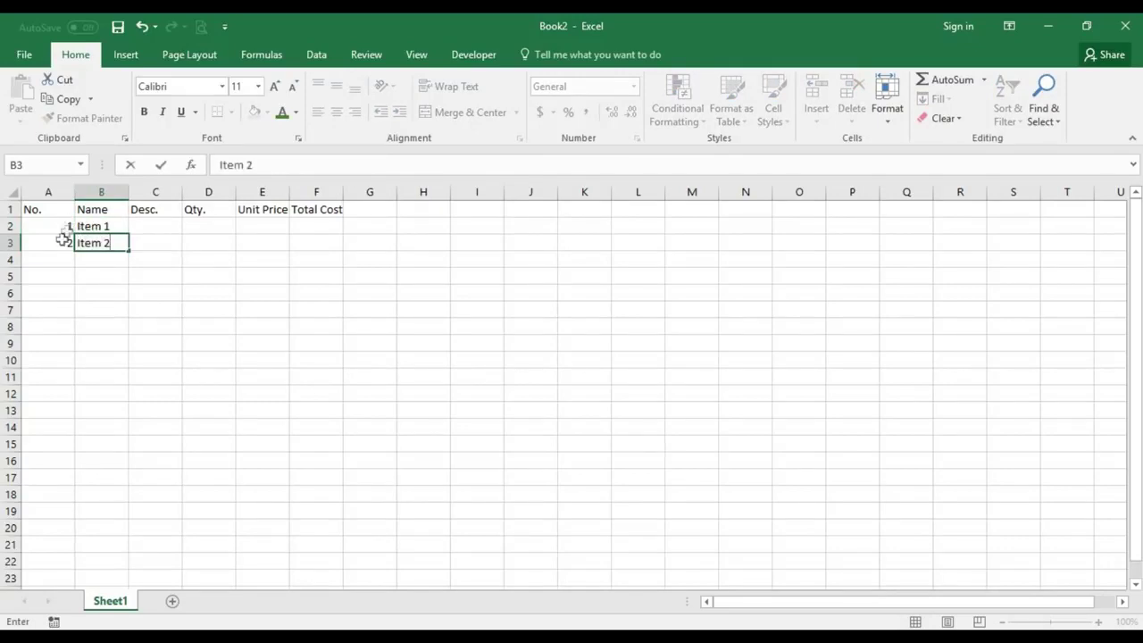
pyautogui.click(62, 229)
pyautogui.moveTo(74, 234); pyautogui.dragTo(64, 243)
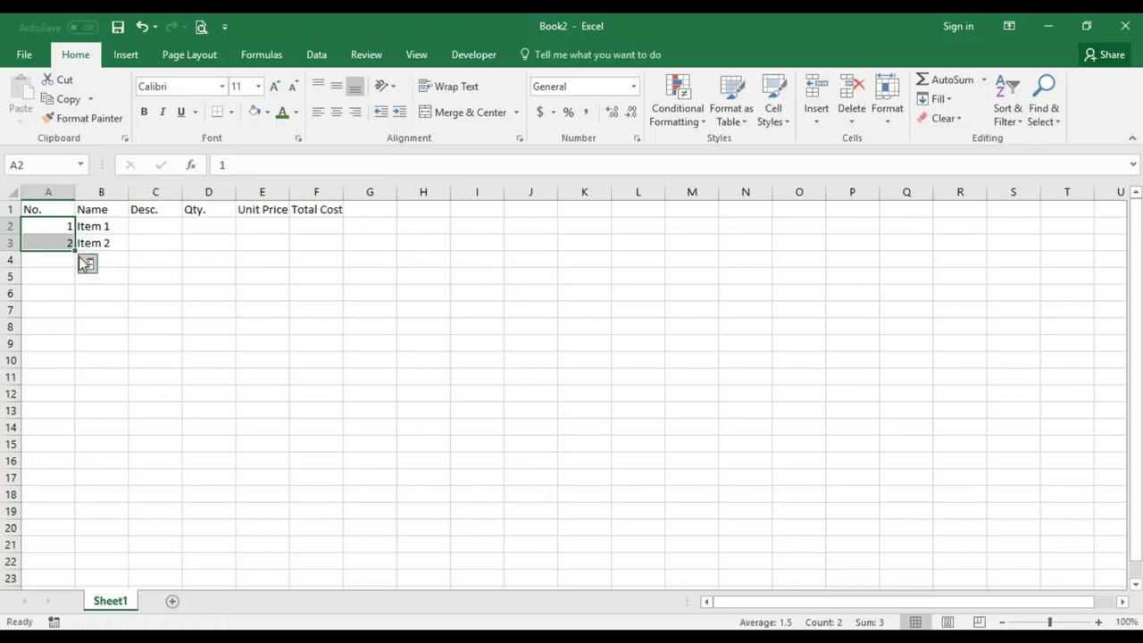
# - Extend the No. column numbering from 1 down to 10 in A11
pyautogui.moveTo(75, 252); pyautogui.dragTo(76, 387)
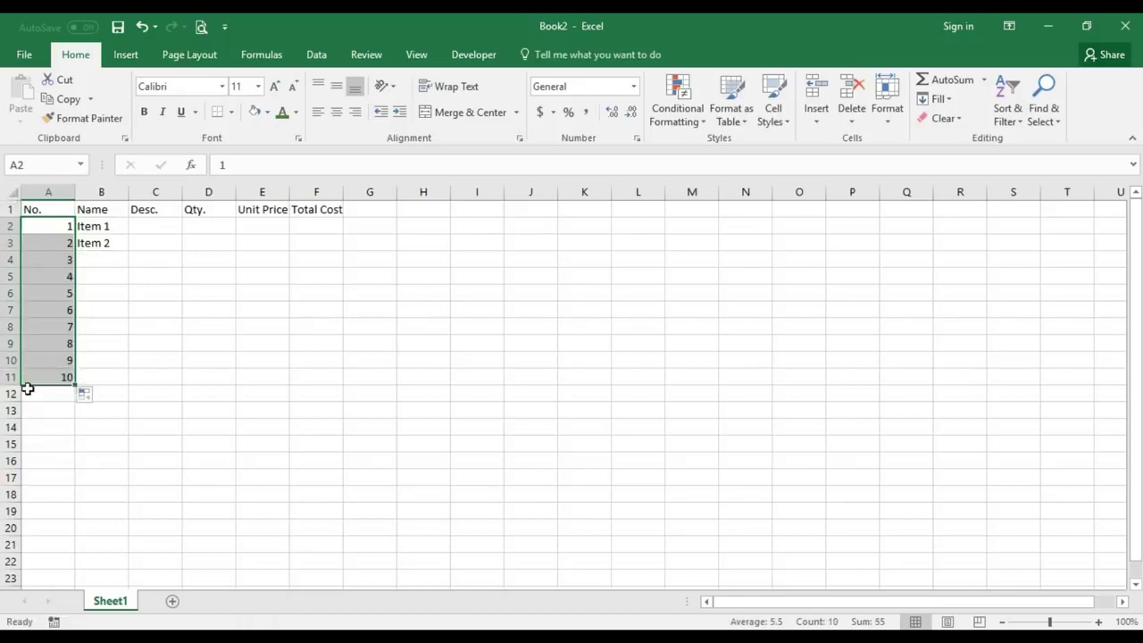
pyautogui.moveTo(111, 227); pyautogui.dragTo(113, 247)
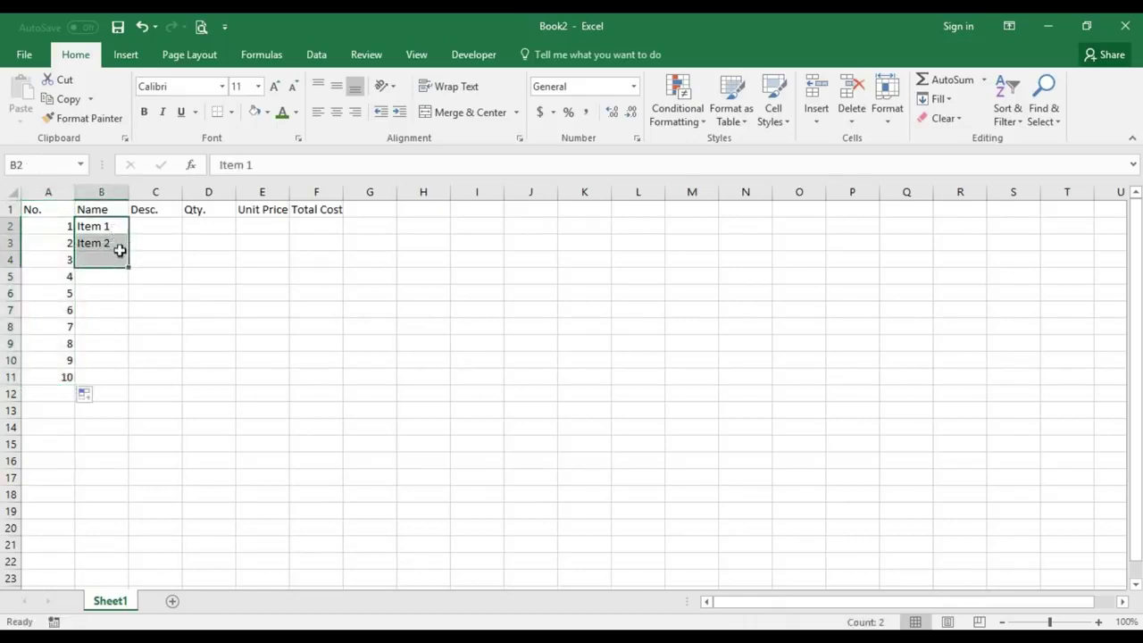
pyautogui.click(117, 249)
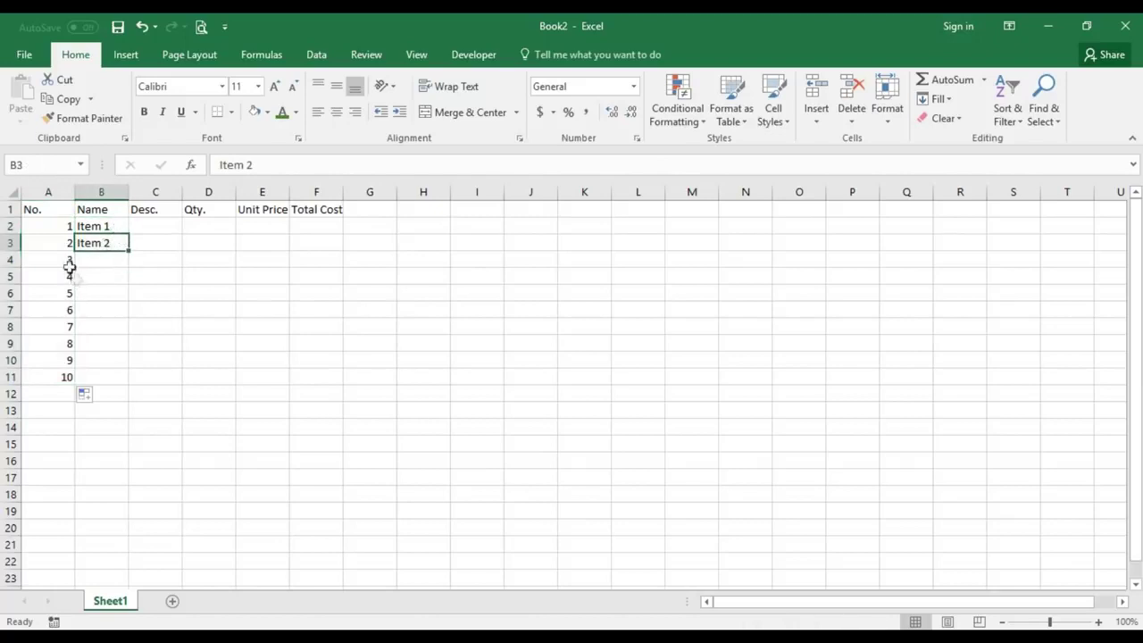
pyautogui.moveTo(66, 228); pyautogui.dragTo(65, 377)
# - AutoFill the Name column with Item 1 through Item 10
pyautogui.moveTo(114, 226); pyautogui.dragTo(116, 242)
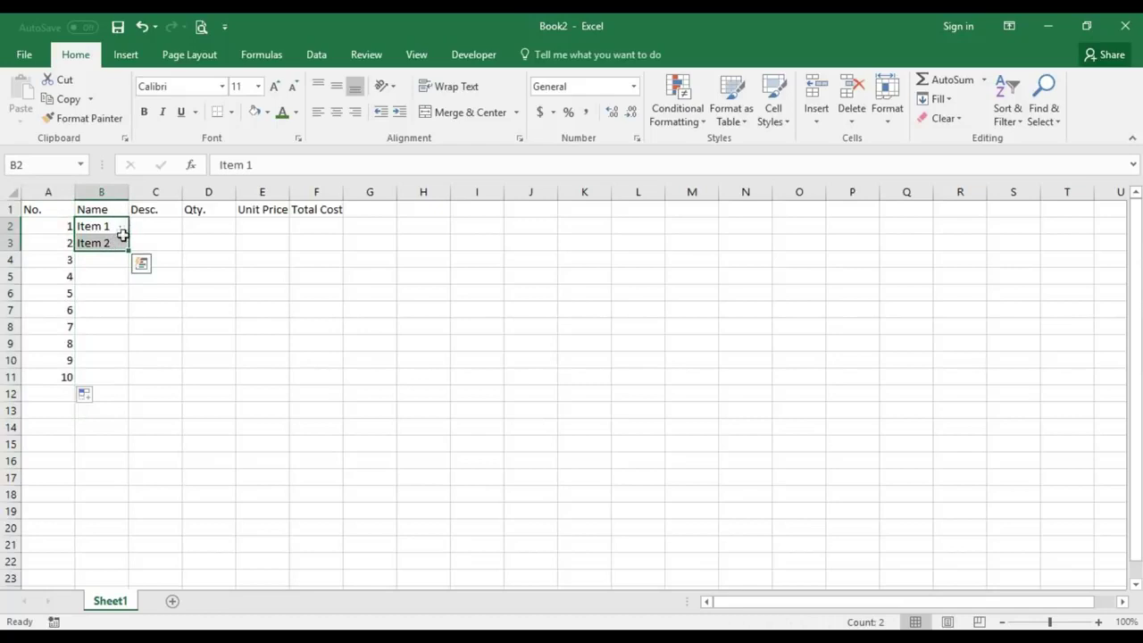
pyautogui.doubleClick(129, 254)
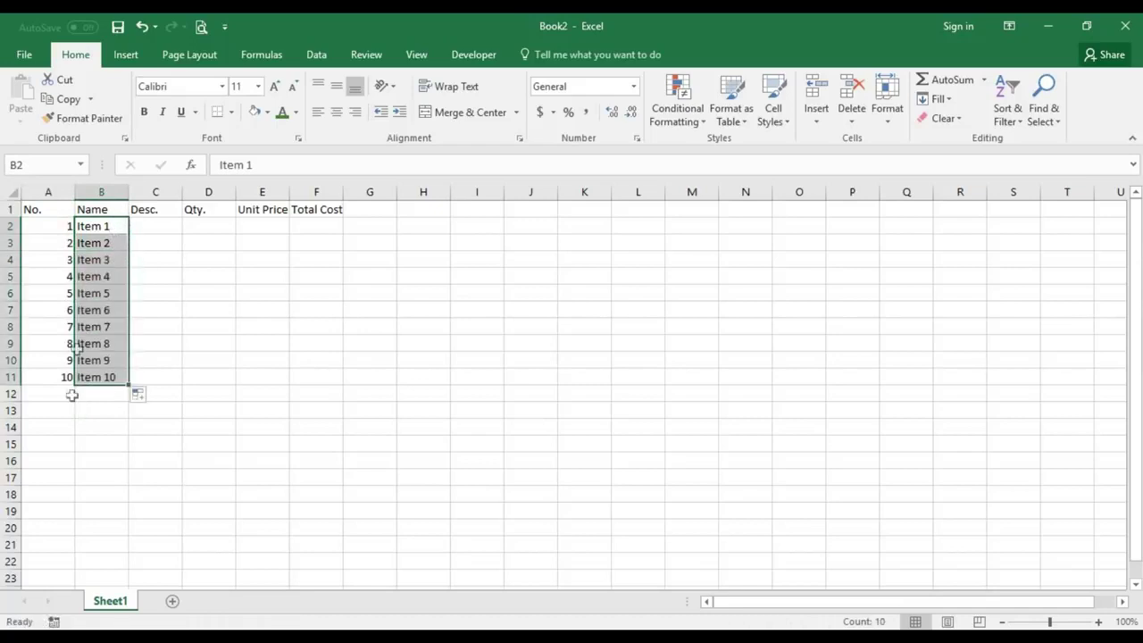
pyautogui.click(166, 229)
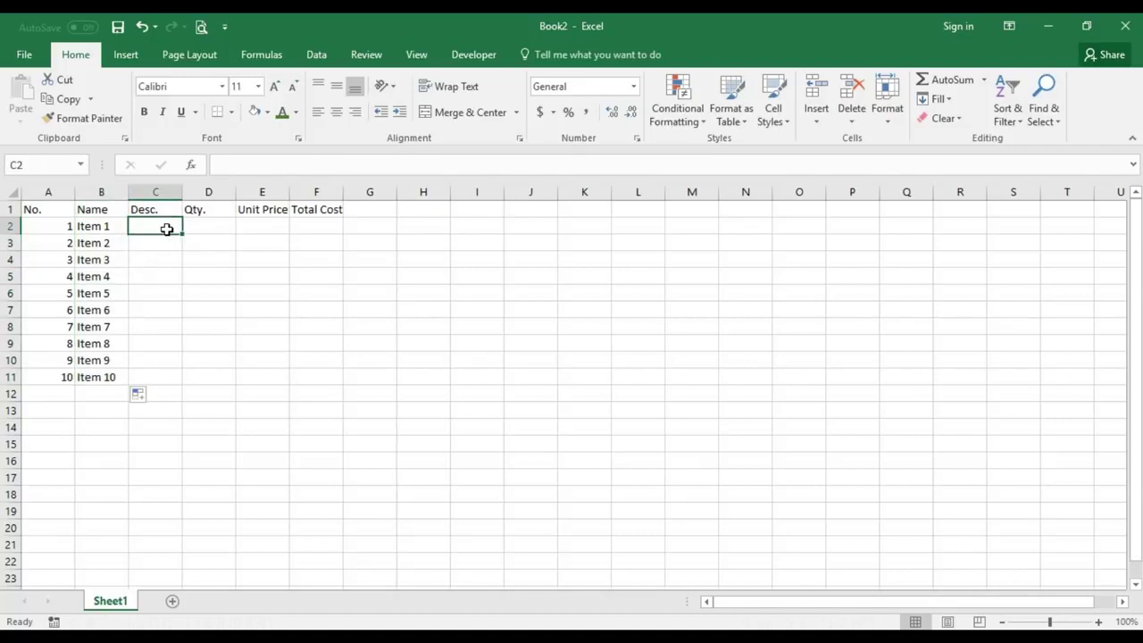
# - Delete column C (Desc.) so Qty., Unit Price and Total Cost shift left
pyautogui.click(156, 192)
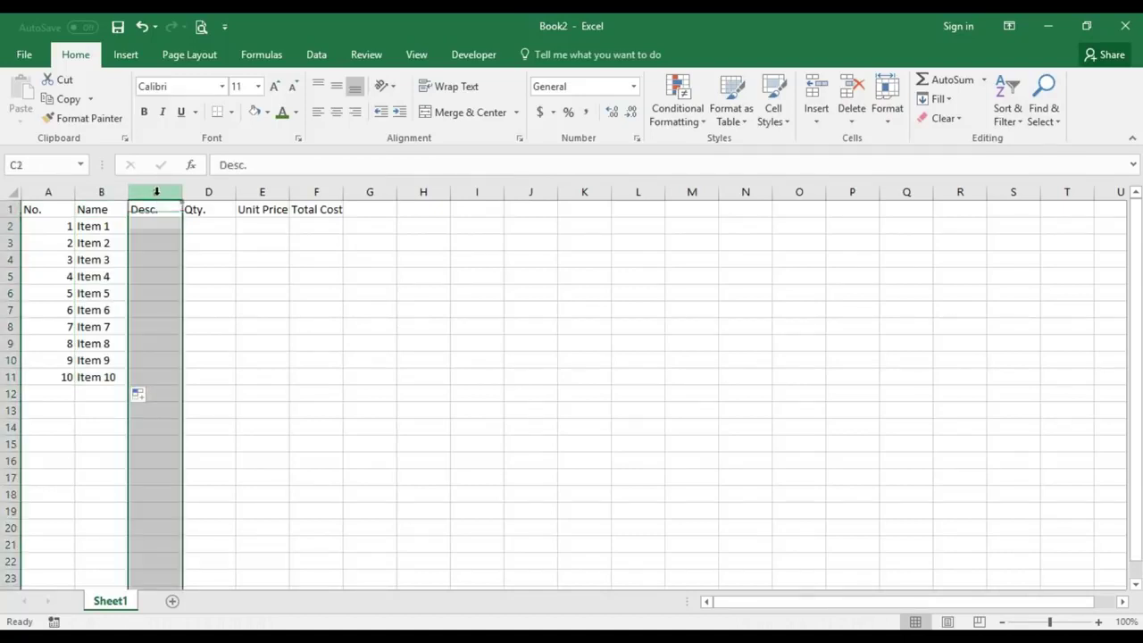
pyautogui.rightClick(156, 193)
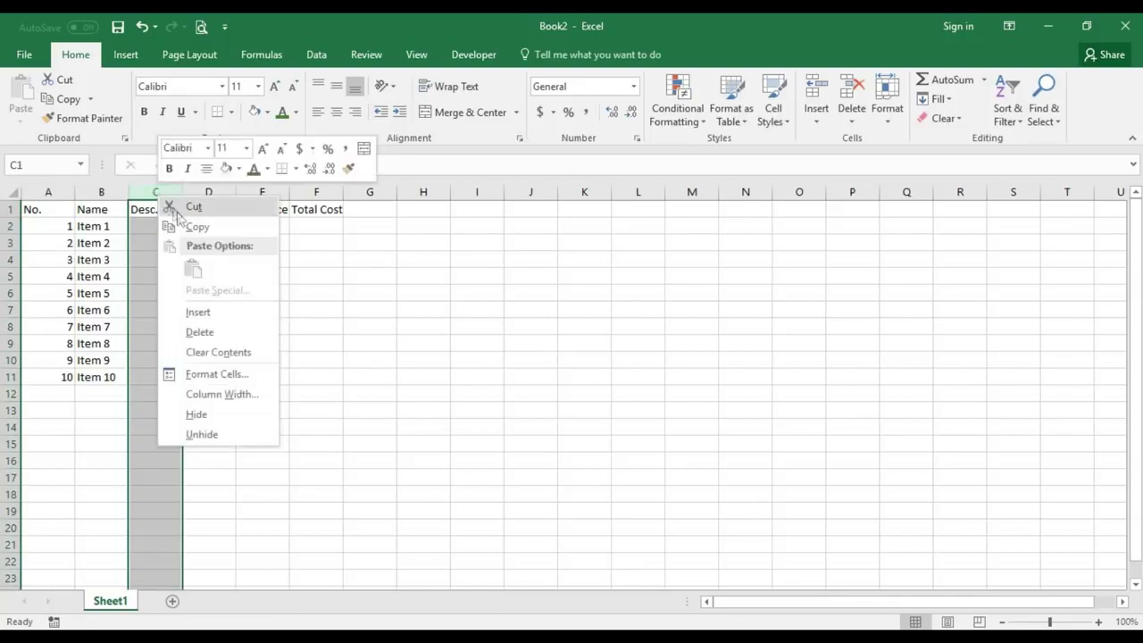
pyautogui.click(199, 331)
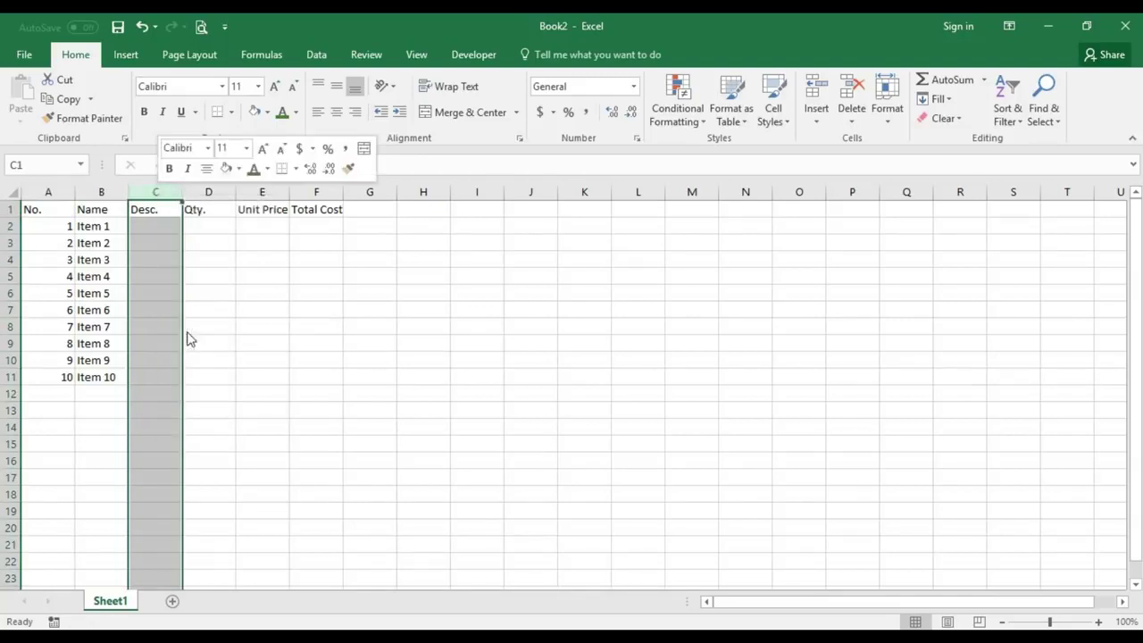
pyautogui.click(170, 244)
pyautogui.click(176, 228)
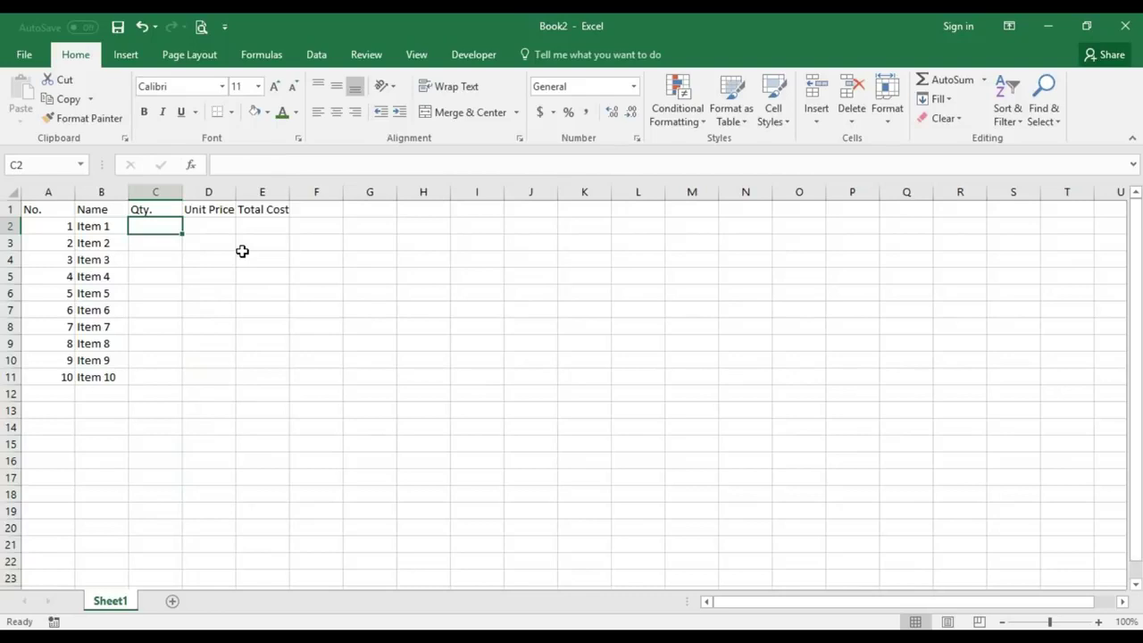
# - Enter the quantities 4, 2, 3 and 1 in the Qty. column
pyautogui.write('4')
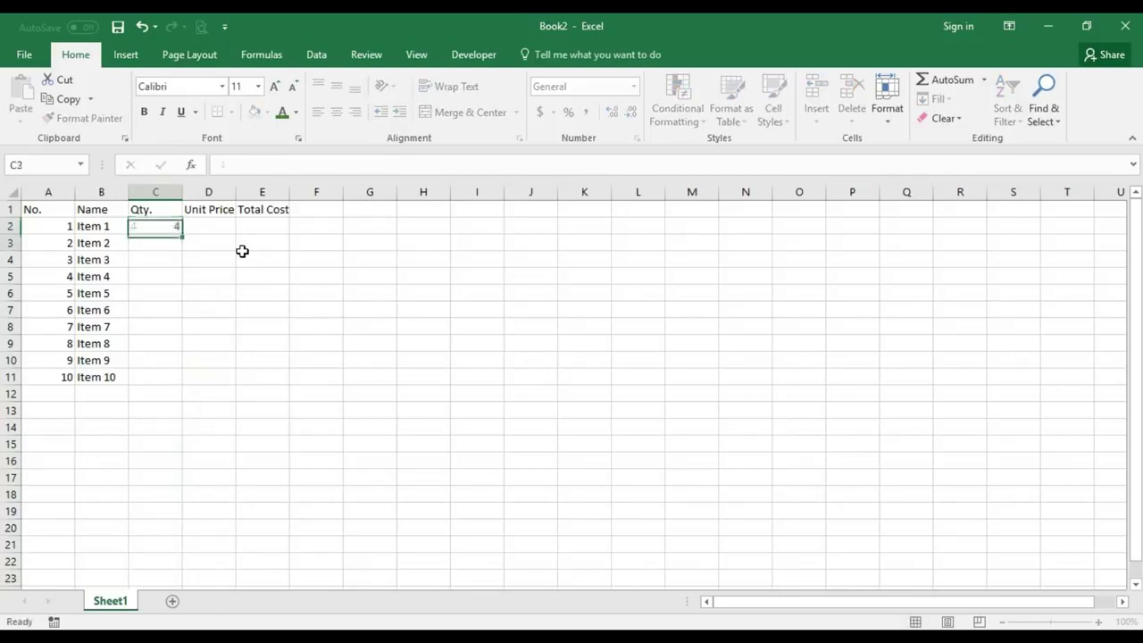
pyautogui.press('Return')
pyautogui.write('2')
pyautogui.press('Return')
pyautogui.write('3')
pyautogui.press('Return')
pyautogui.press('Return')
pyautogui.write('1')
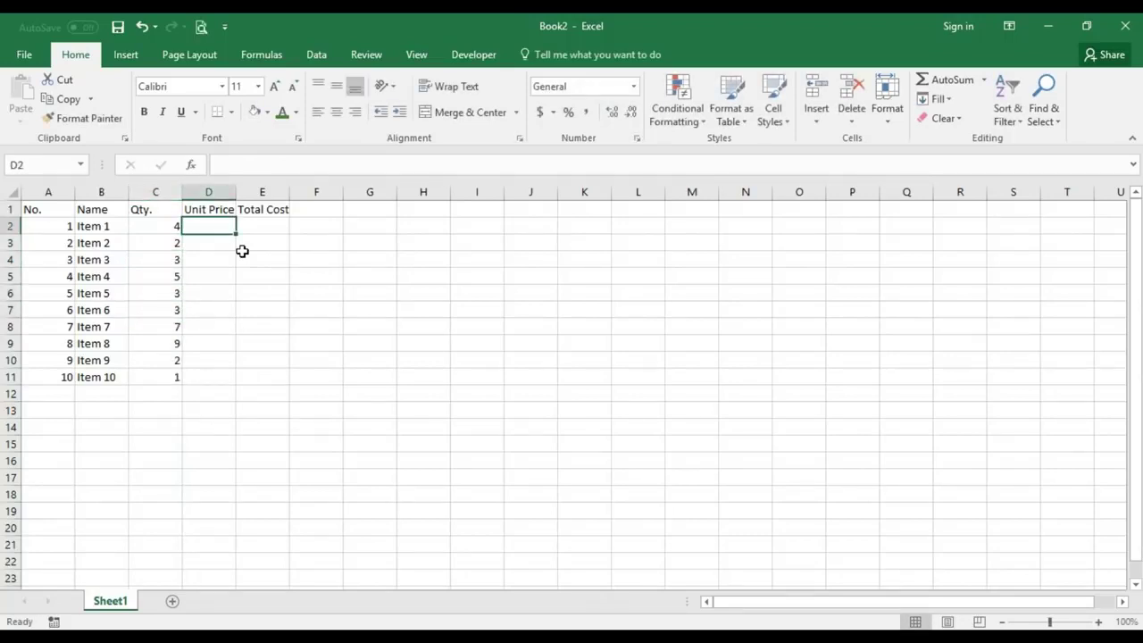
# - Enter the unit prices 30, 20, 2, 5, 6 and 50 in the Unit Price column
pyautogui.write('30')
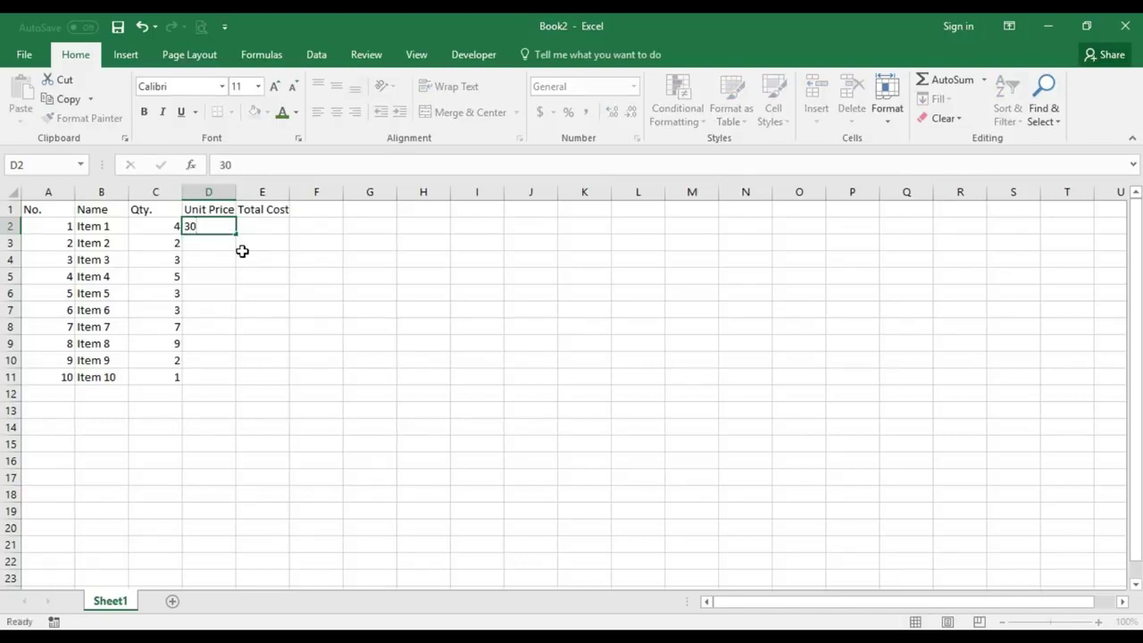
pyautogui.press('Return')
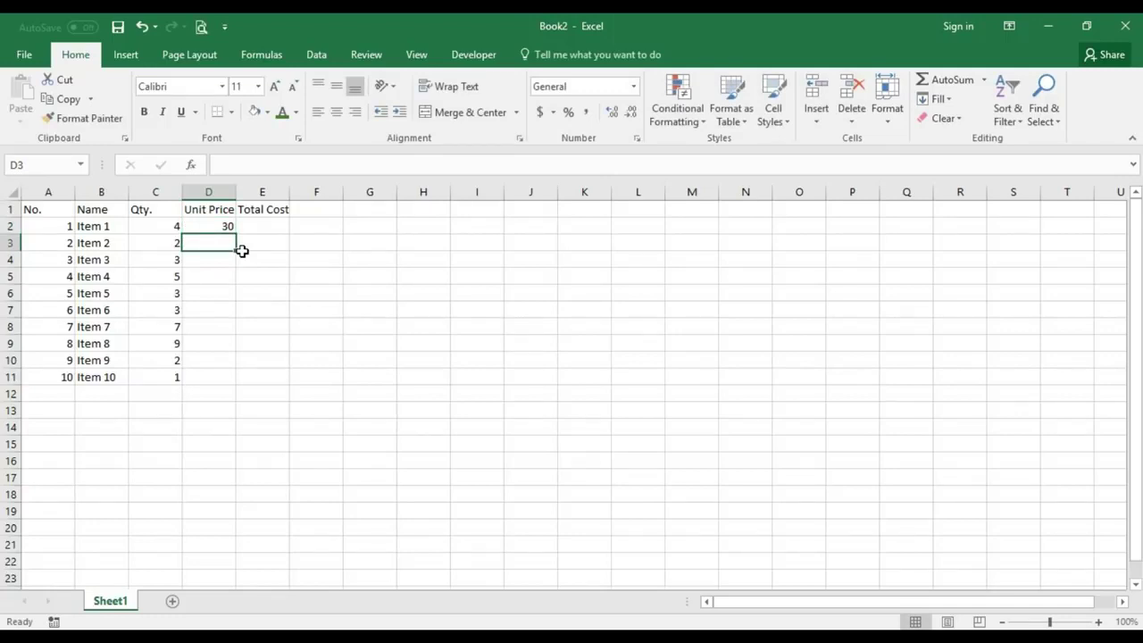
pyautogui.write('20')
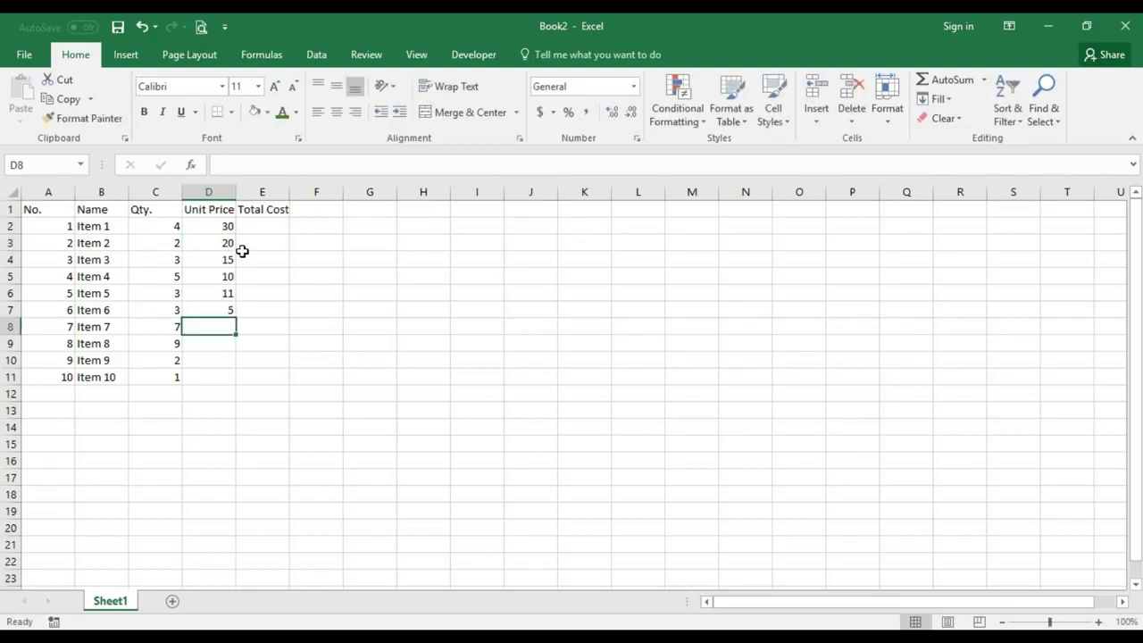
pyautogui.write('2')
pyautogui.press('Return')
pyautogui.write('5')
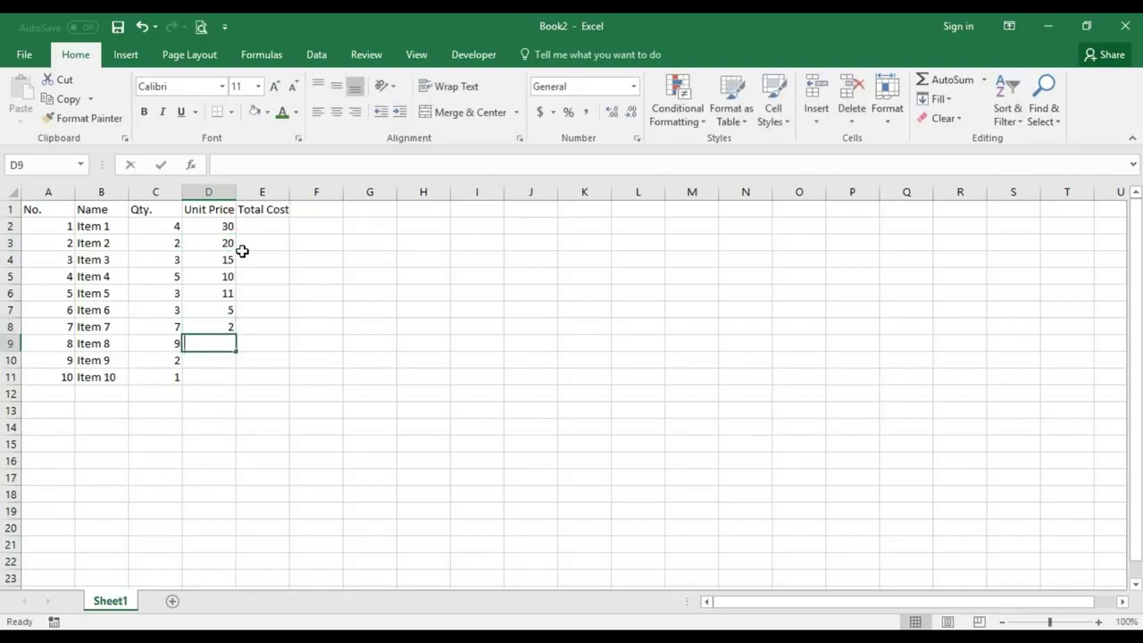
pyautogui.press('Return')
pyautogui.write('6')
pyautogui.press('Return')
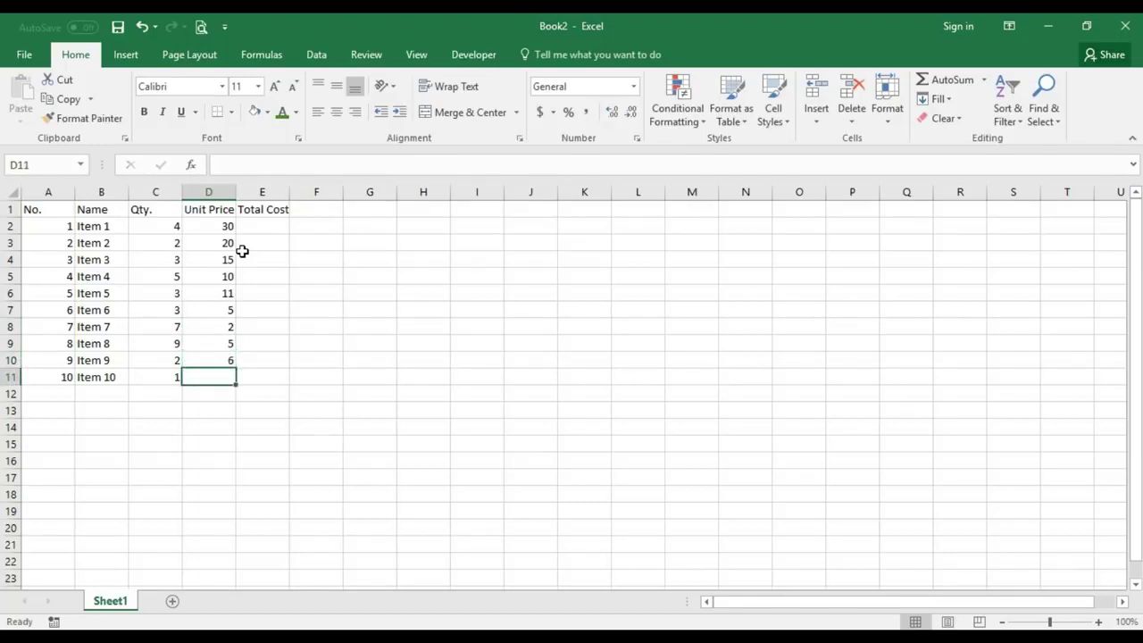
pyautogui.press('BackSpace')
pyautogui.write('50')
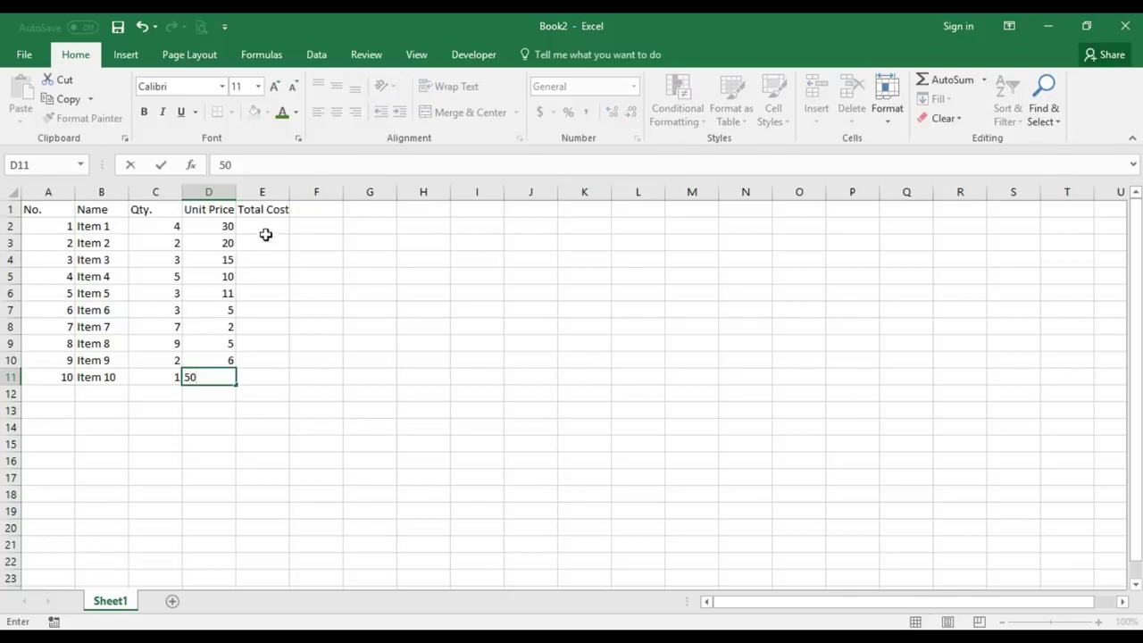
pyautogui.moveTo(265, 234); pyautogui.dragTo(271, 386)
pyautogui.click(212, 396)
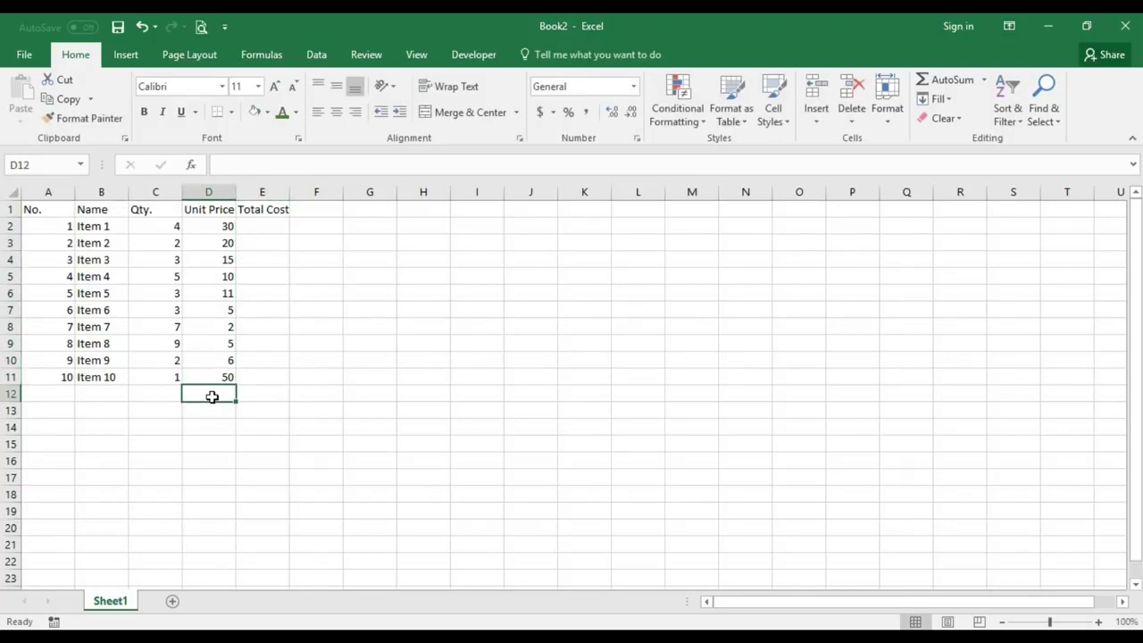
# - Rename the E1 header from Total Cost to Total Price
pyautogui.click(283, 242)
pyautogui.click(272, 216)
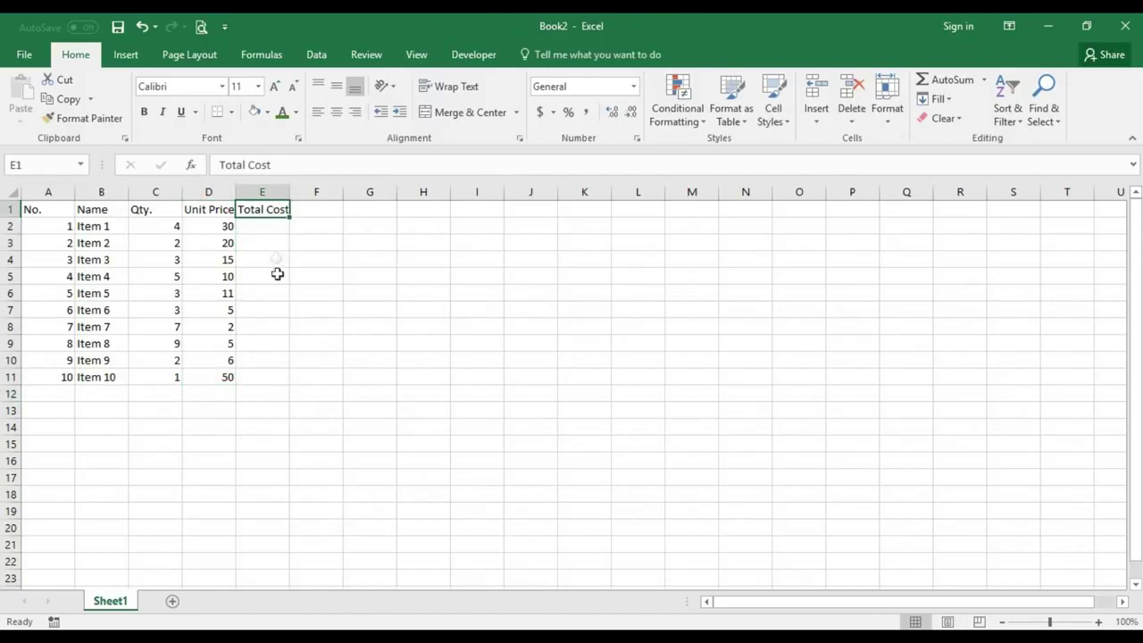
pyautogui.doubleClick(268, 209)
pyautogui.moveTo(266, 209); pyautogui.dragTo(286, 209)
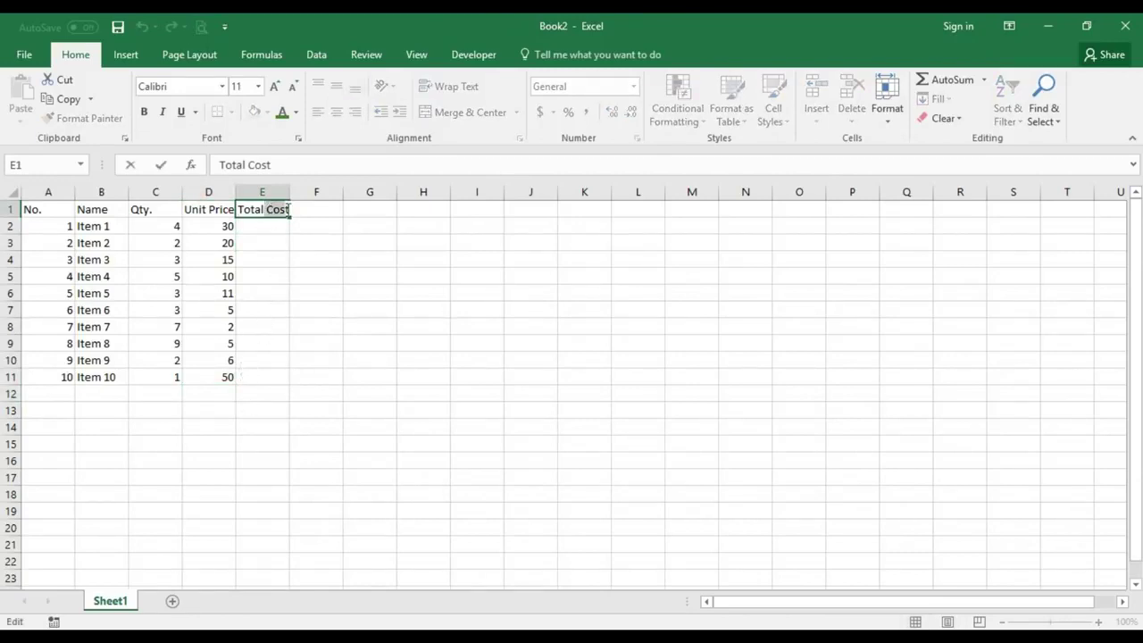
pyautogui.press('BackSpace')
pyautogui.write('Price')
pyautogui.press('Return')
pyautogui.press('Return')
pyautogui.press('Return')
pyautogui.press('Return')
pyautogui.press('Return')
pyautogui.press('Return')
pyautogui.press('Return')
pyautogui.press('Return')
pyautogui.press('Return')
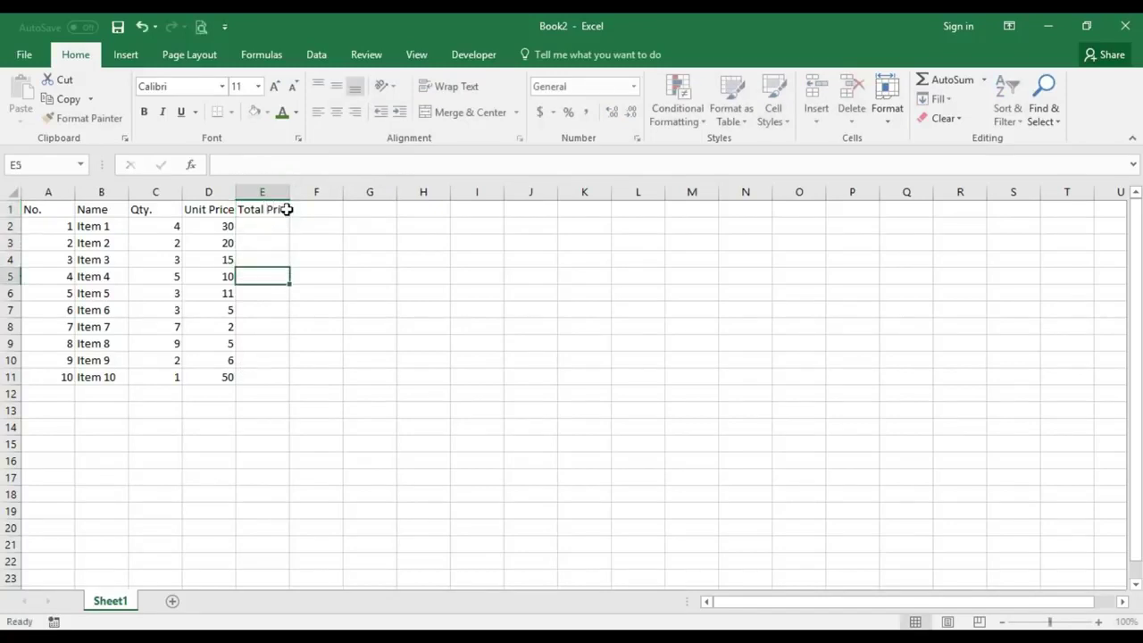
# - Type a Total Cost label in D12 and Tax (15%) in D13
pyautogui.press('Return')
pyautogui.press('Return')
pyautogui.press('Left')
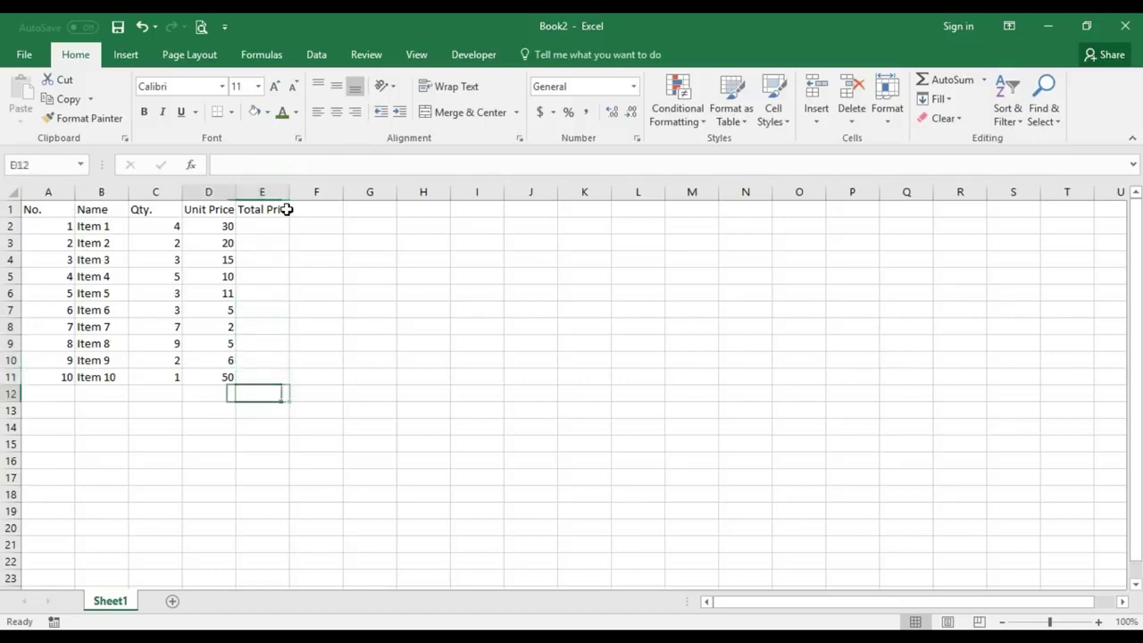
pyautogui.write('Total Cost')
pyautogui.hotkey('ctrl', 'Return')
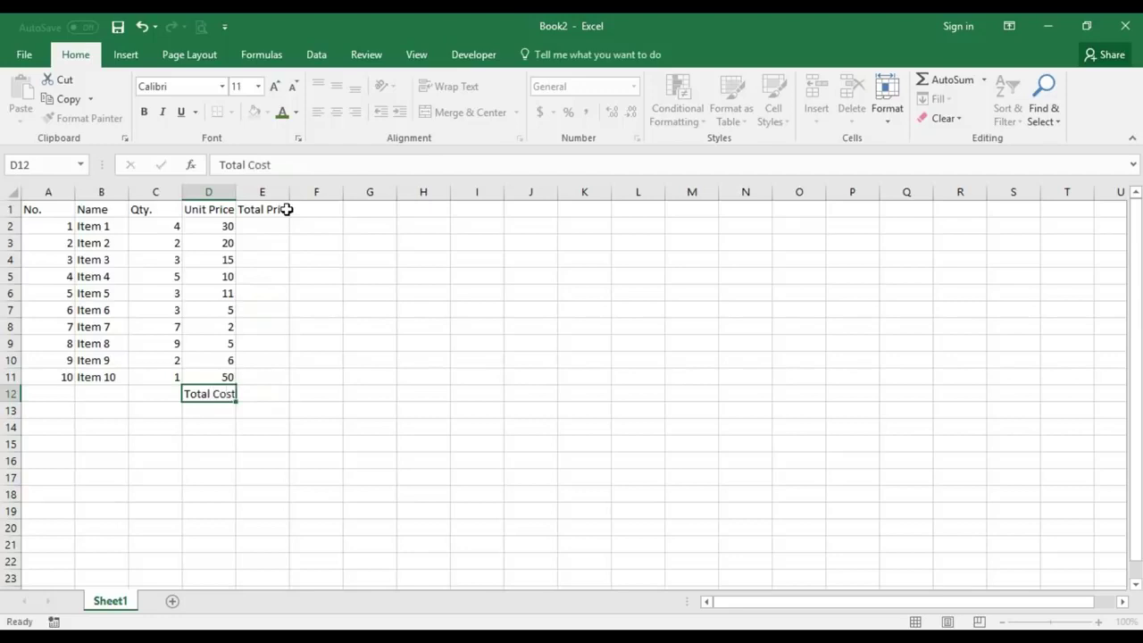
pyautogui.press('Return')
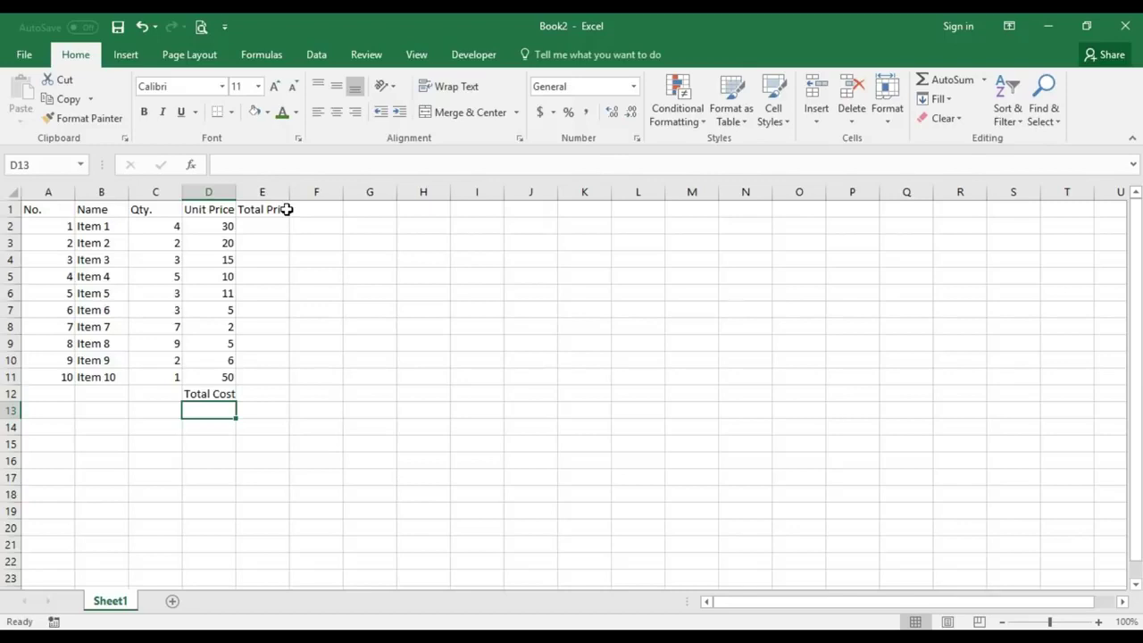
pyautogui.write('T')
pyautogui.press('BackSpace')
pyautogui.write('x (')
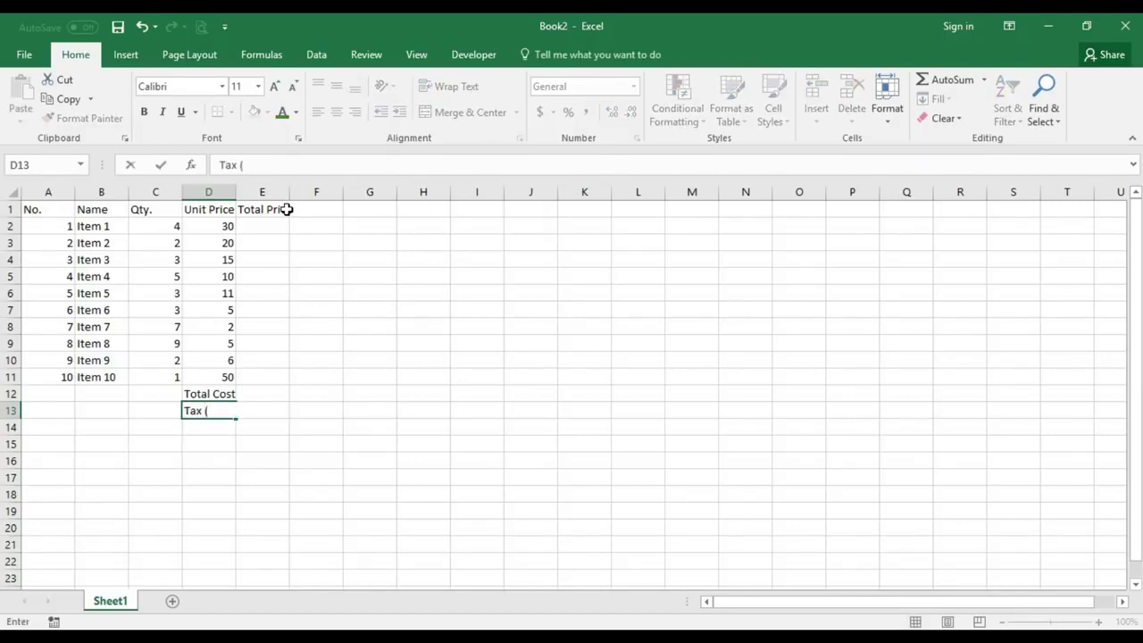
pyautogui.write('15%)')
pyautogui.press('Return')
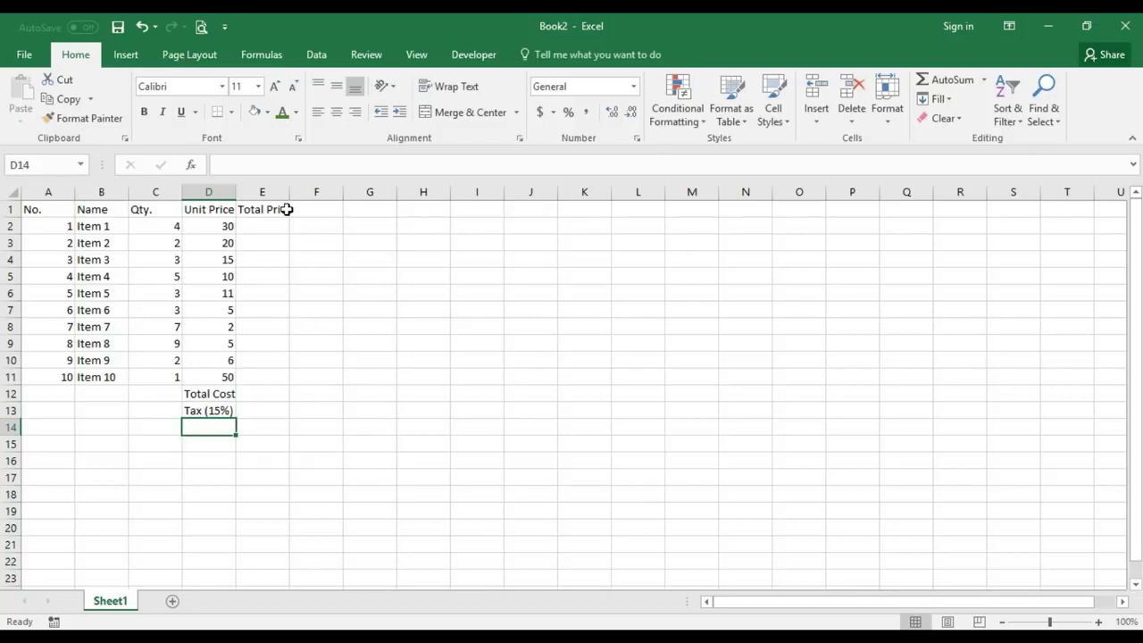
# - Change D12 to Total and put Total Cost in D14
pyautogui.press('Up')
pyautogui.press('Up')
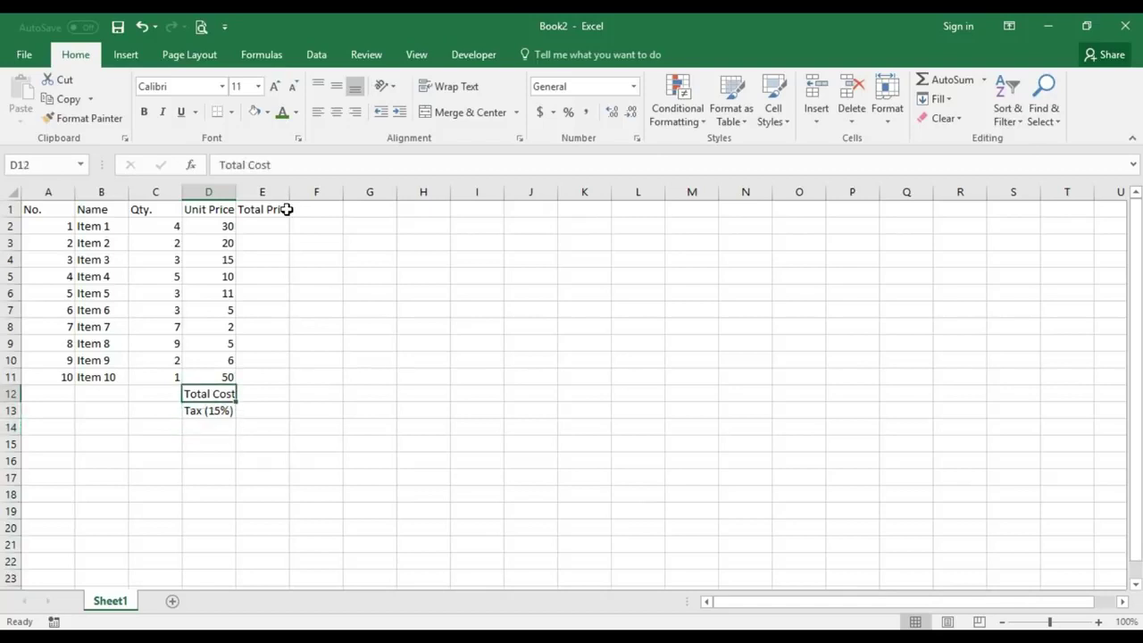
pyautogui.write('Totla')
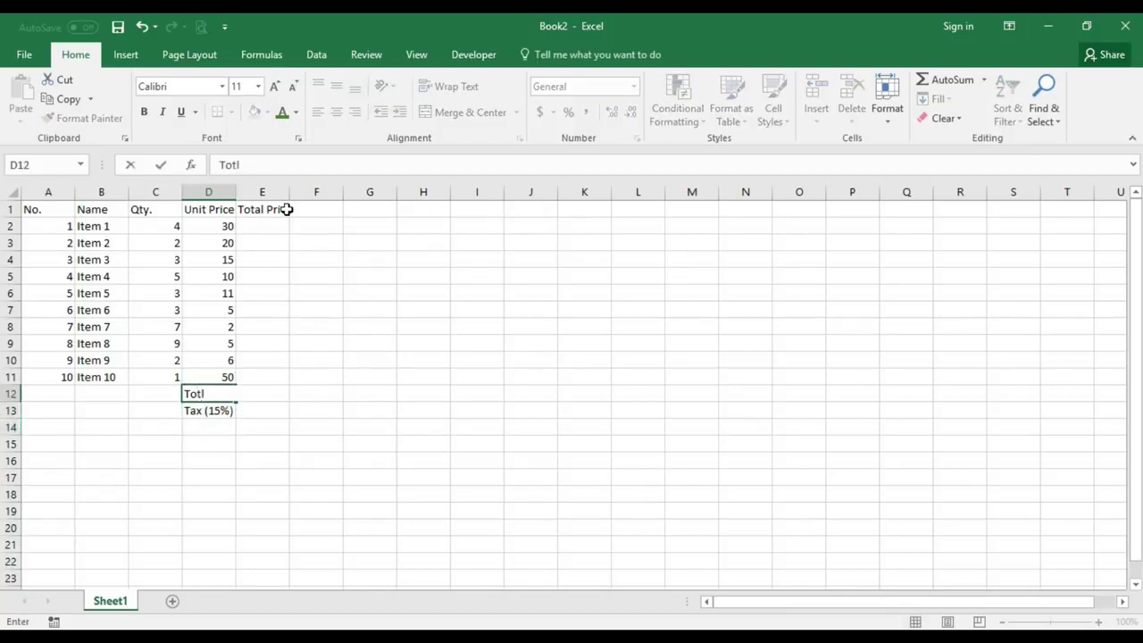
pyautogui.press('BackSpace')
pyautogui.press('BackSpace')
pyautogui.write('al')
pyautogui.press('Return')
pyautogui.press('Return')
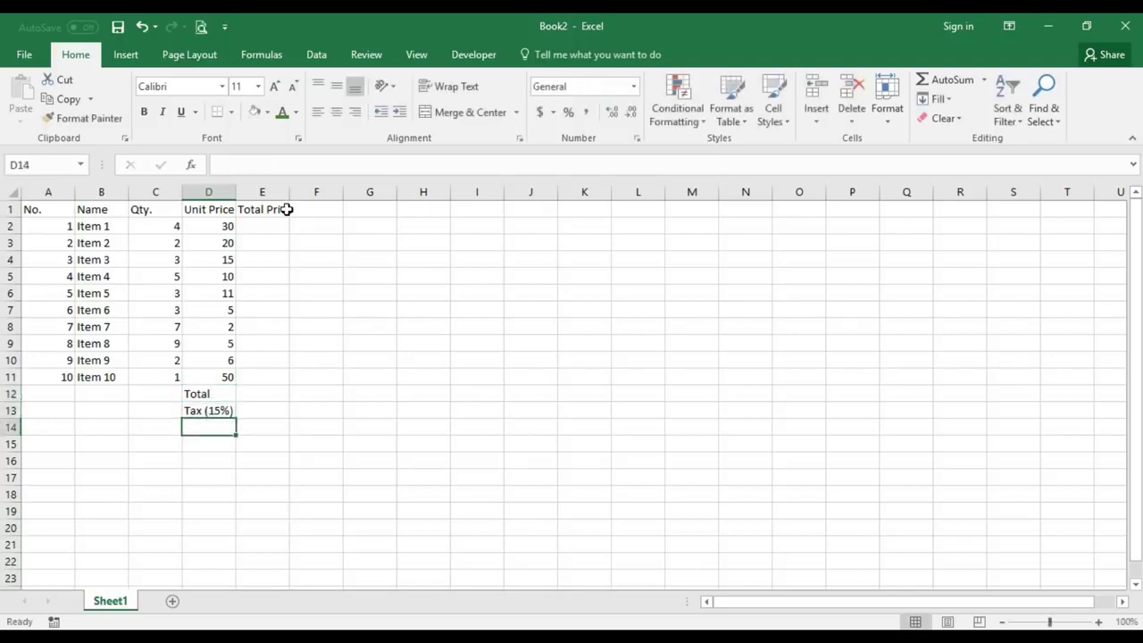
pyautogui.write('Total C')
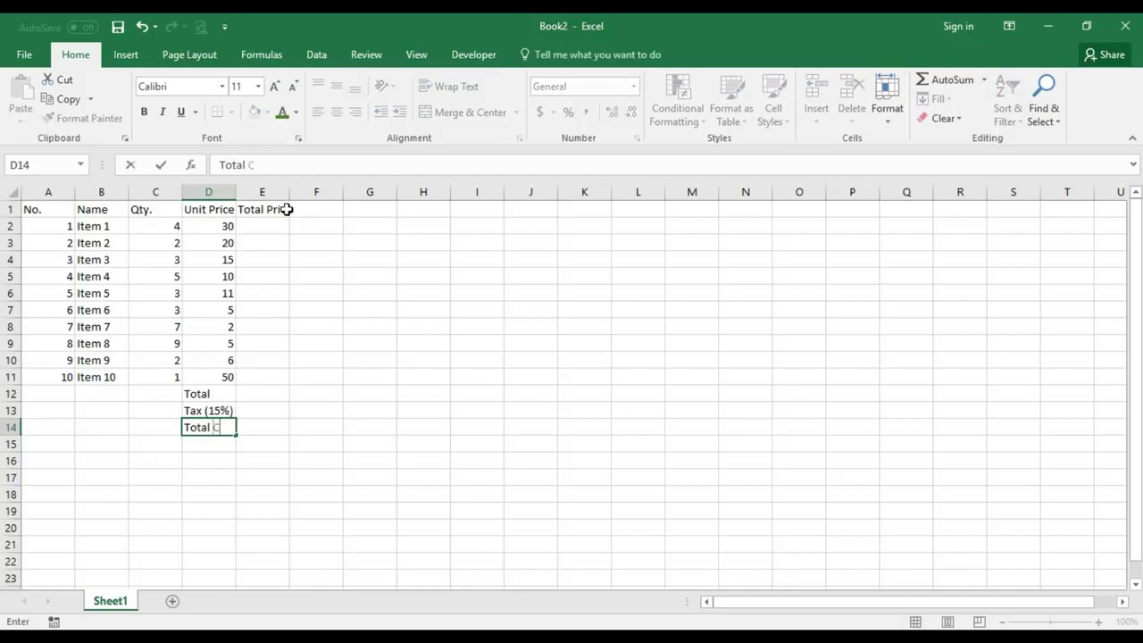
pyautogui.write('ost')
pyautogui.press('Up')
pyautogui.press('Right')
pyautogui.press('Up')
pyautogui.press('Down')
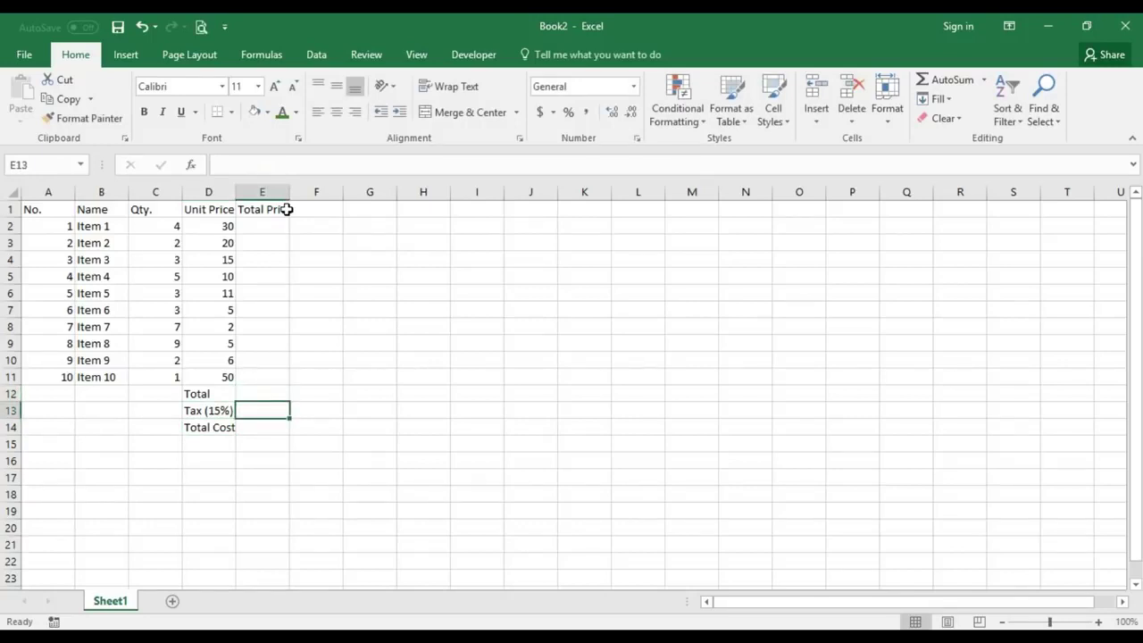
pyautogui.press('Down')
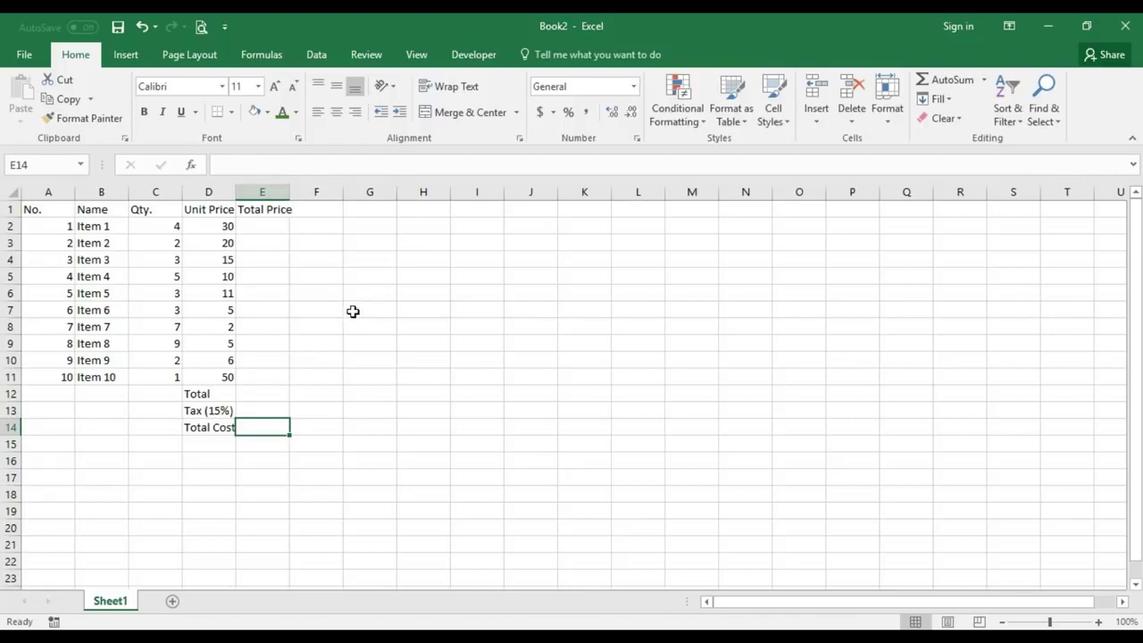
# - Enter Signed in A15 and the signer's name in A16
pyautogui.click(64, 448)
pyautogui.write('Signed')
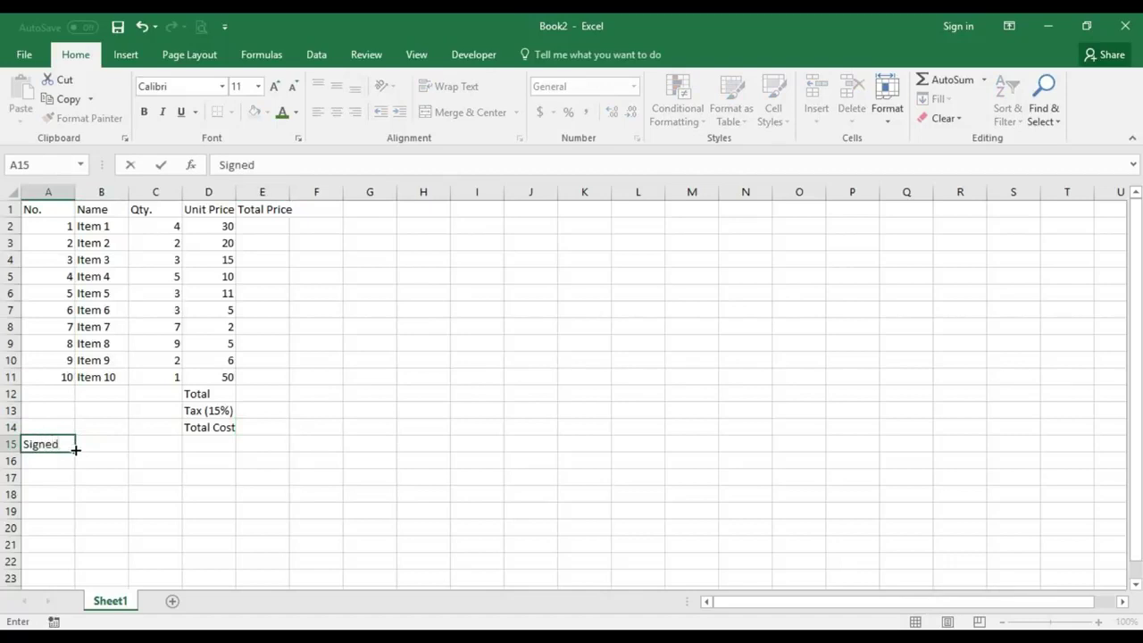
pyautogui.press('Return')
pyautogui.write('VInay')
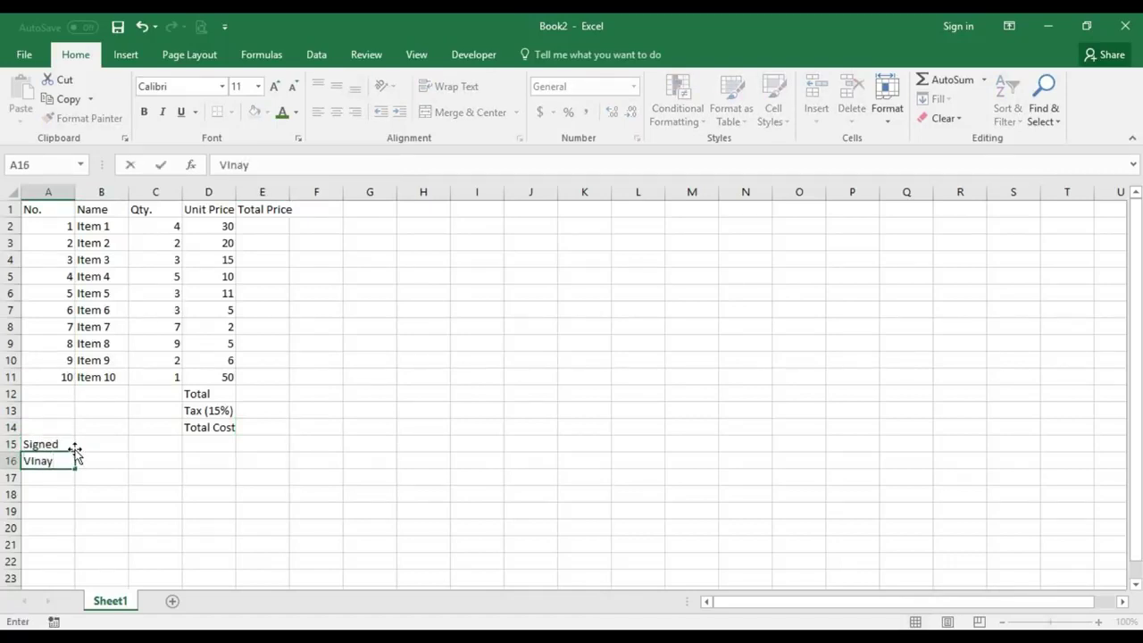
pyautogui.click(195, 449)
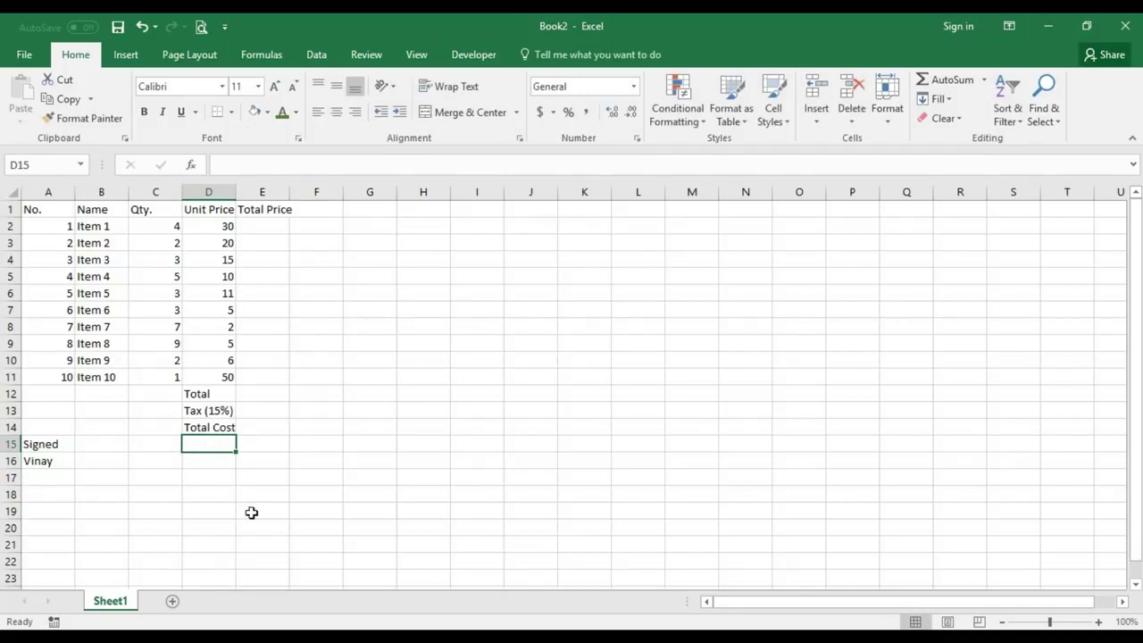
# - Add a Client Manager label in D15 with the manager's name in E15
pyautogui.write('Client Manager')
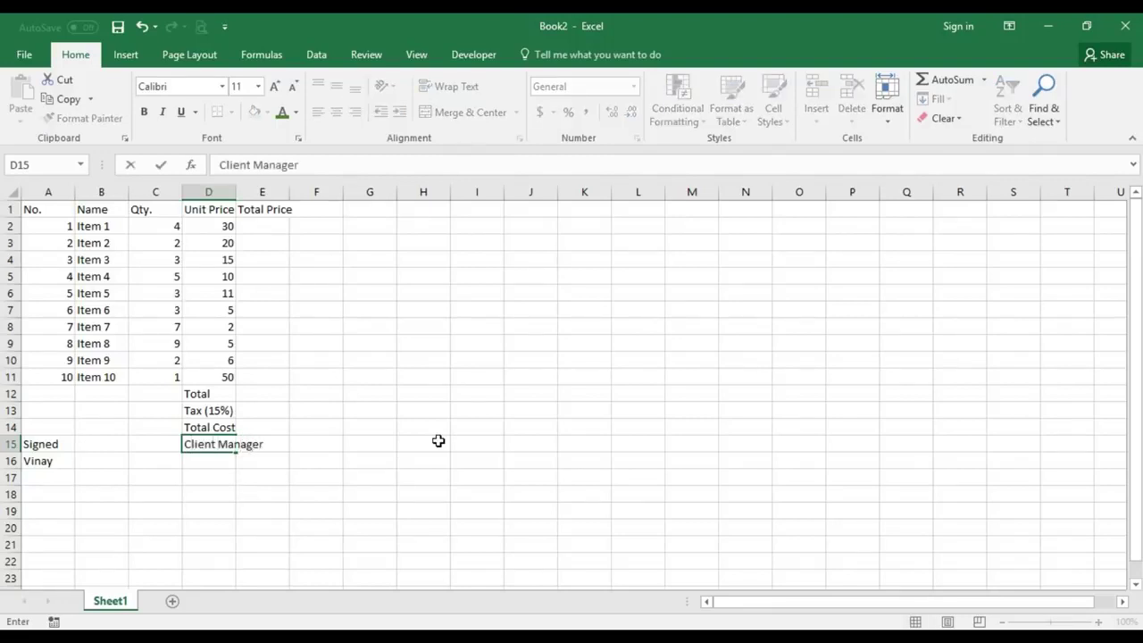
pyautogui.press('Tab')
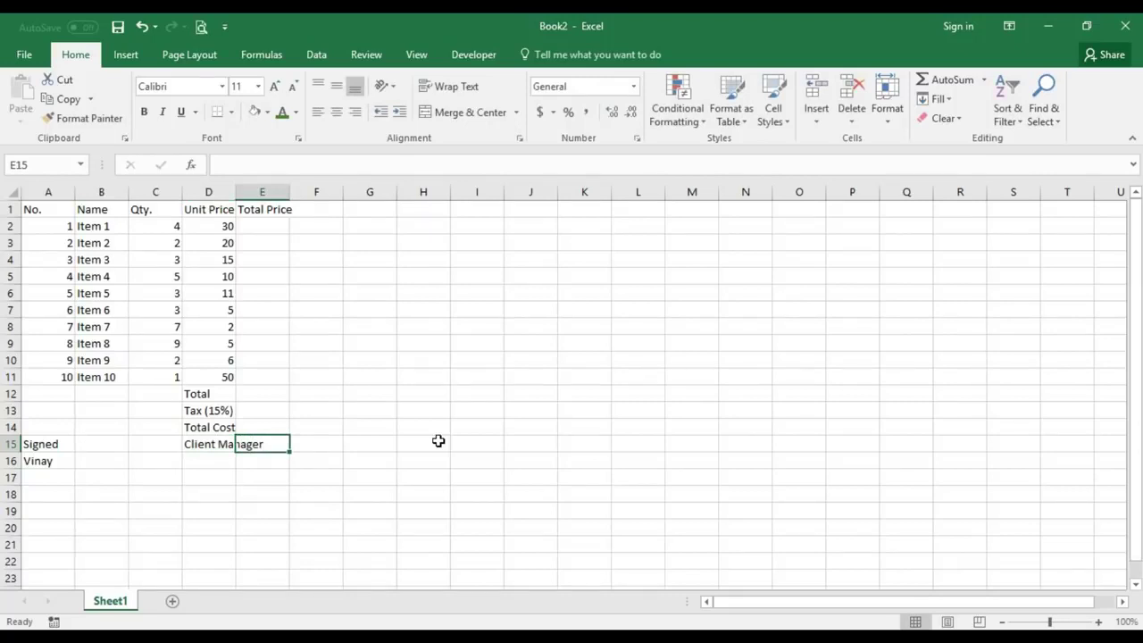
pyautogui.write('Ms.')
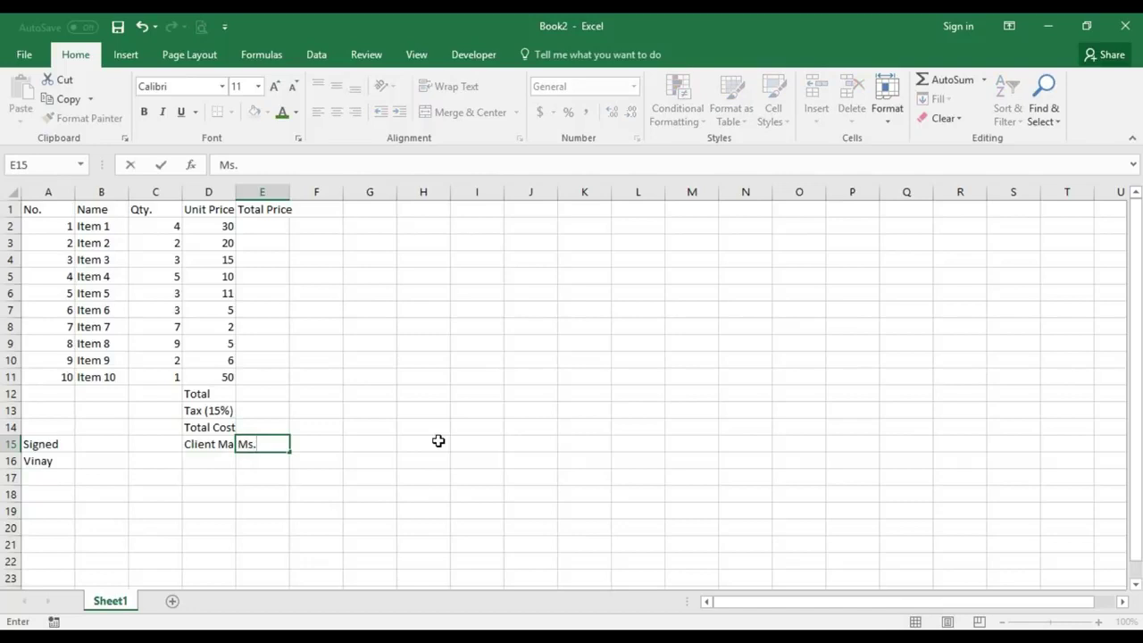
pyautogui.write(' Queen')
pyautogui.press('Return')
pyautogui.press('Return')
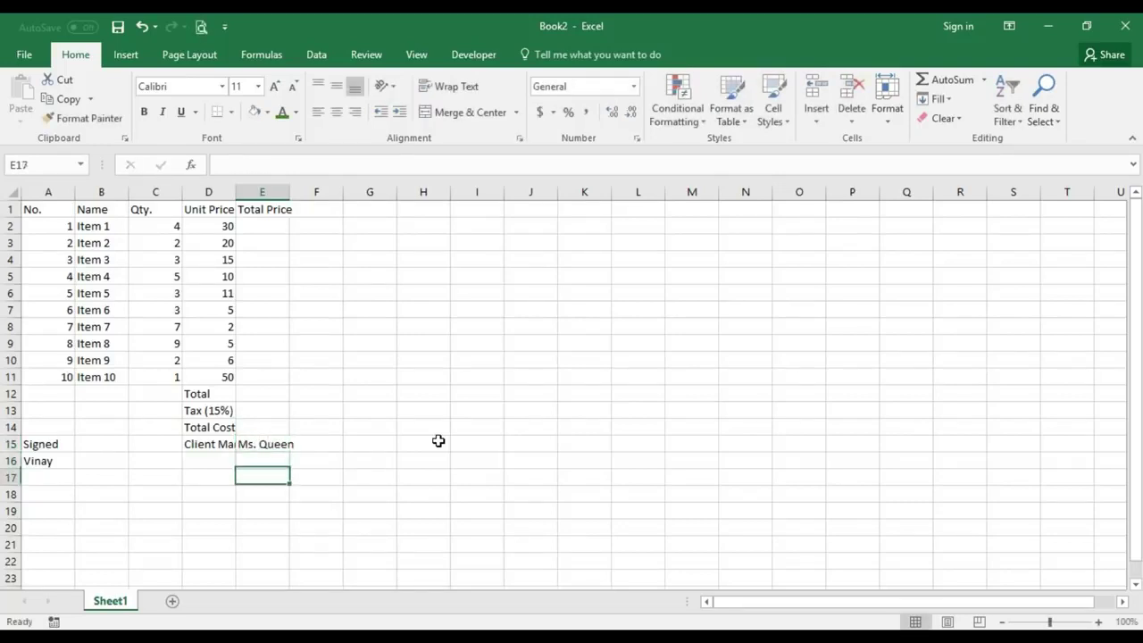
# - Put an Account label in D16 and the account number in E16
pyautogui.press('Left')
pyautogui.press('Up')
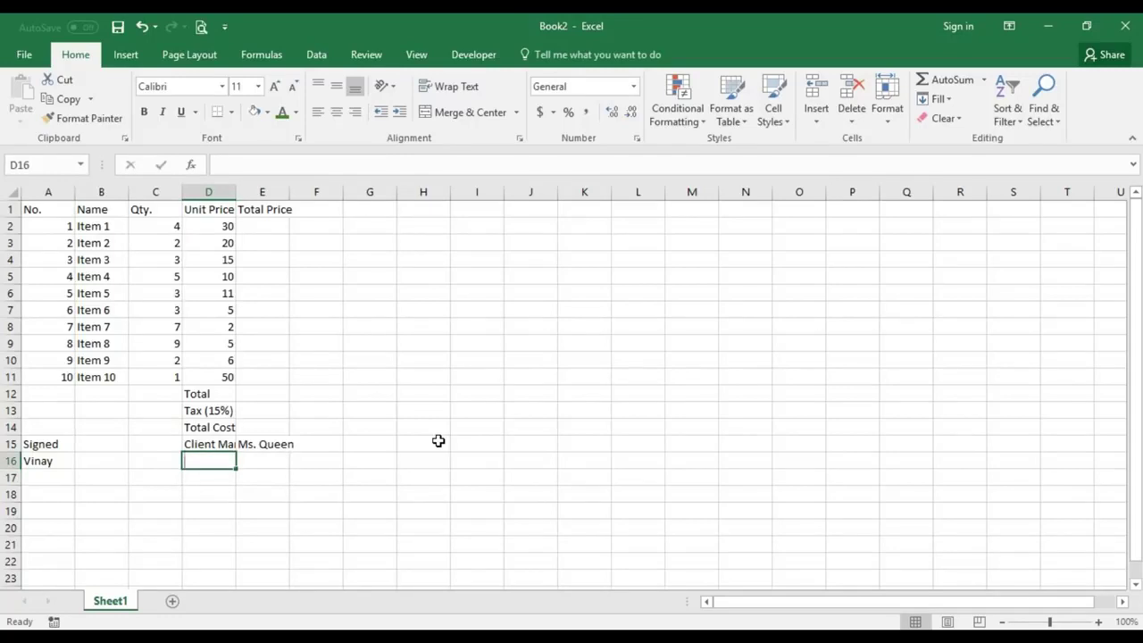
pyautogui.write('Account')
pyautogui.press('Tab')
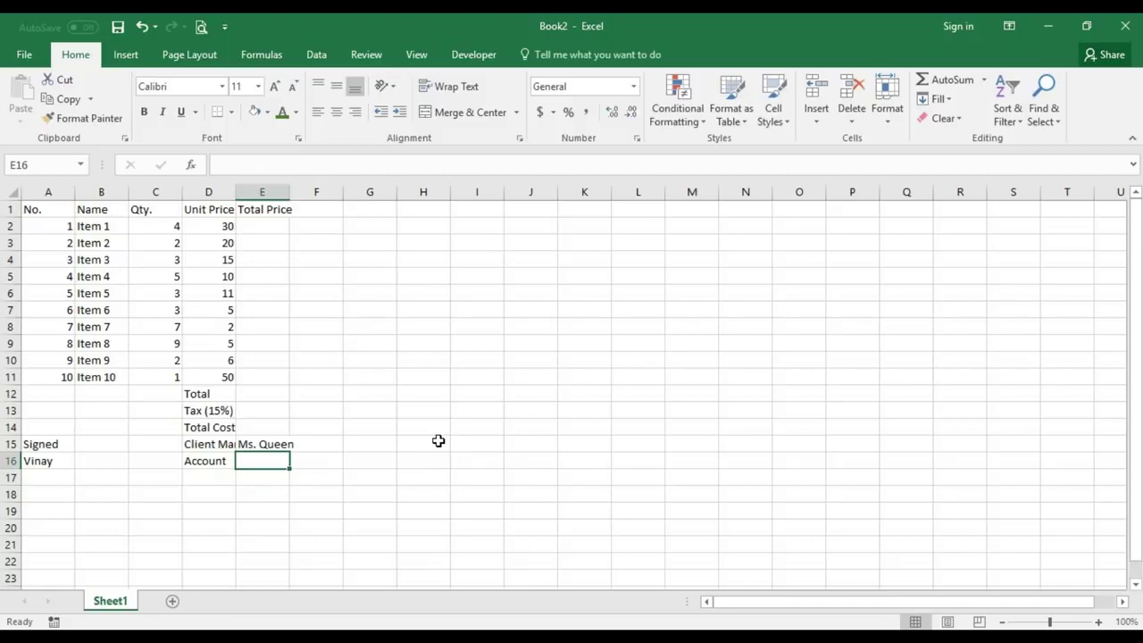
pyautogui.write('#000')
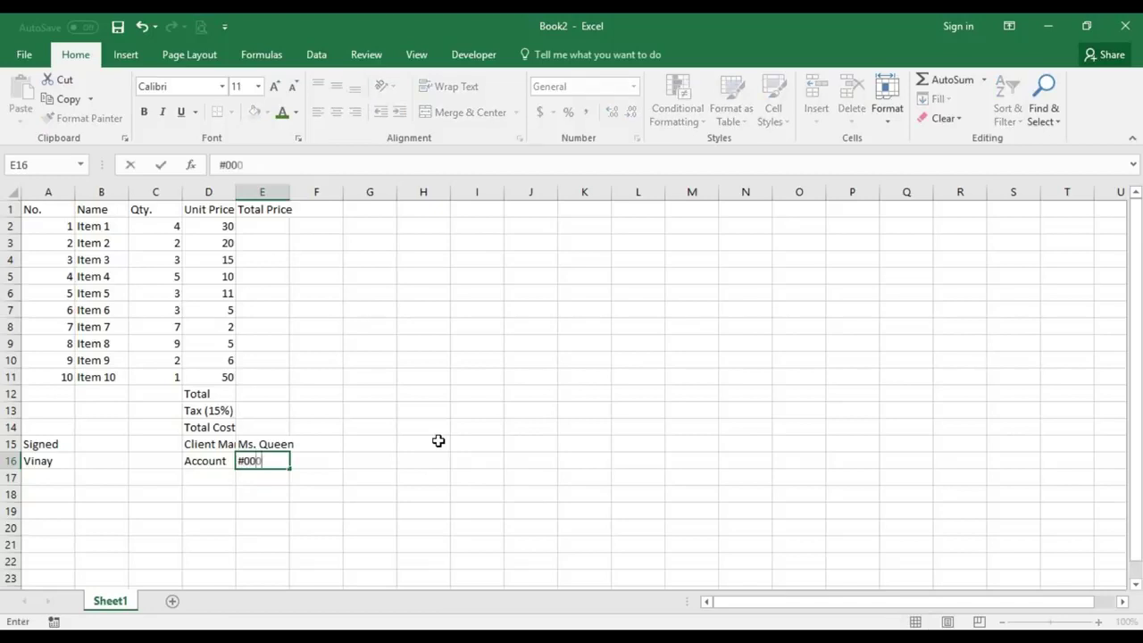
pyautogui.write('000000')
pyautogui.press('Return')
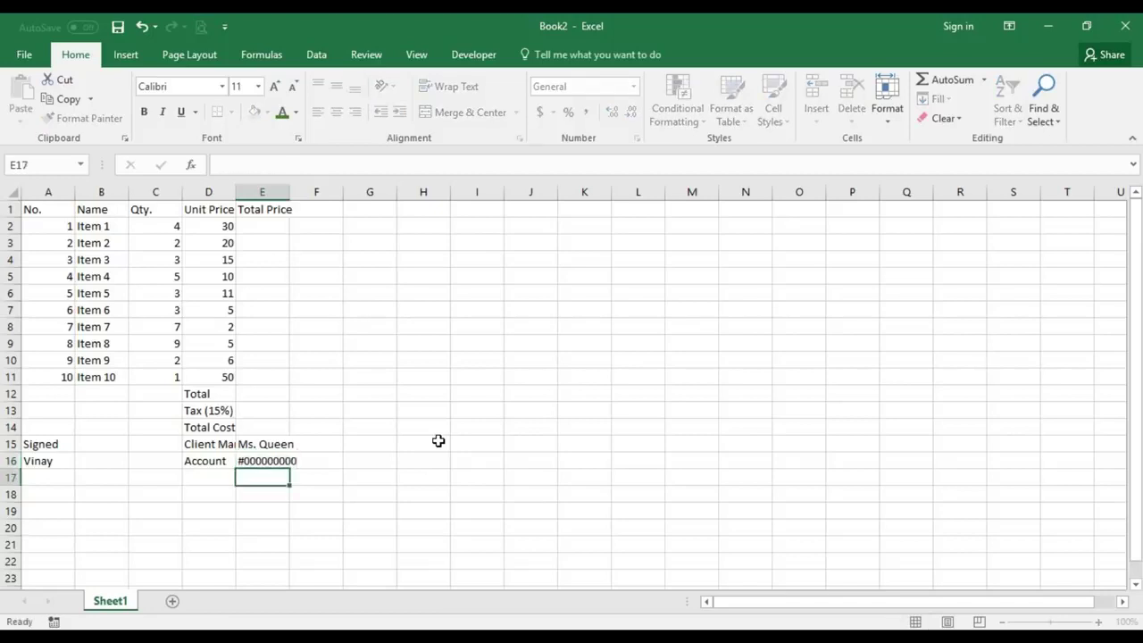
# - Add a Tel label in D17 and the contact phone number in E17
pyautogui.press('Left')
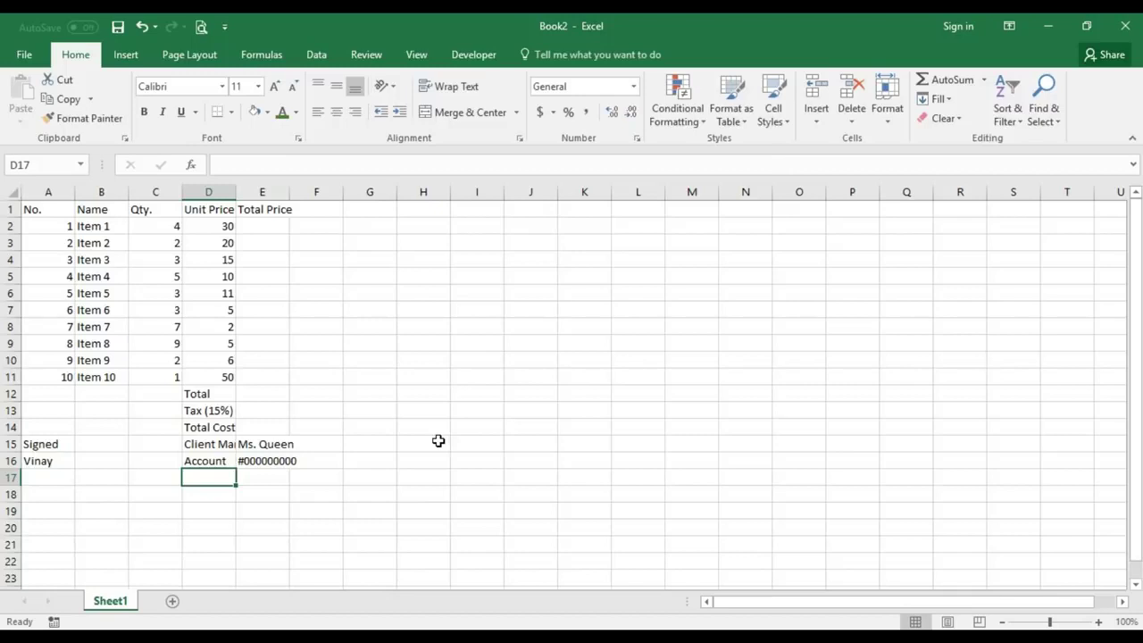
pyautogui.write('Tel')
pyautogui.press('Tab')
pyautogui.write('0011')
pyautogui.press('BackSpace')
pyautogui.press('BackSpace')
pyautogui.write('23333232')
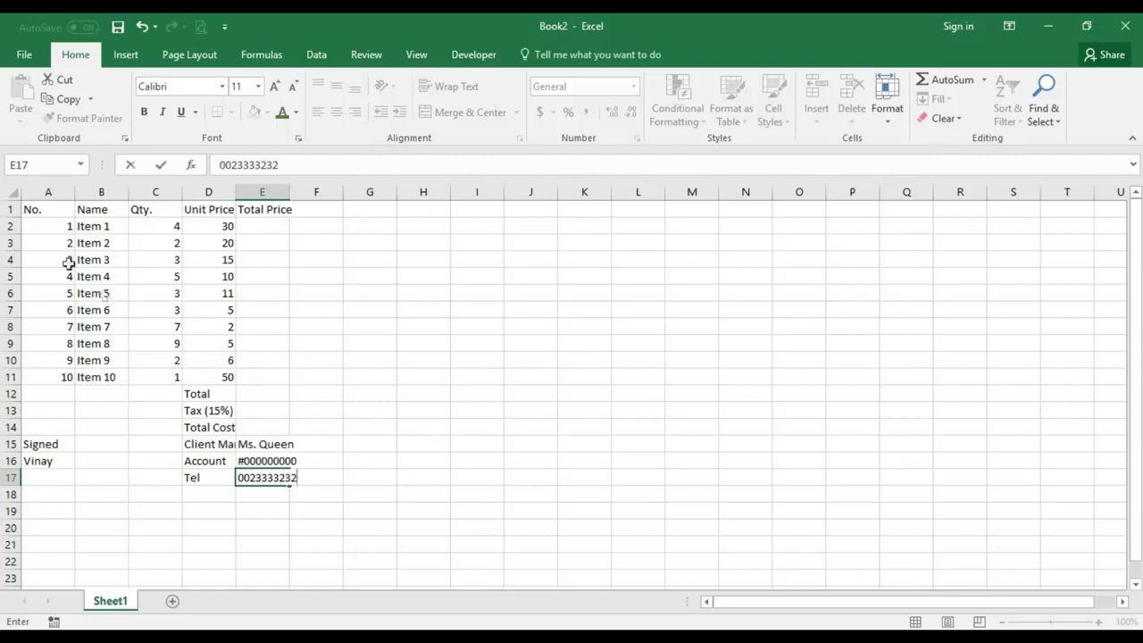
# - Insert two blank rows above the table at row 1
pyautogui.click(11, 209)
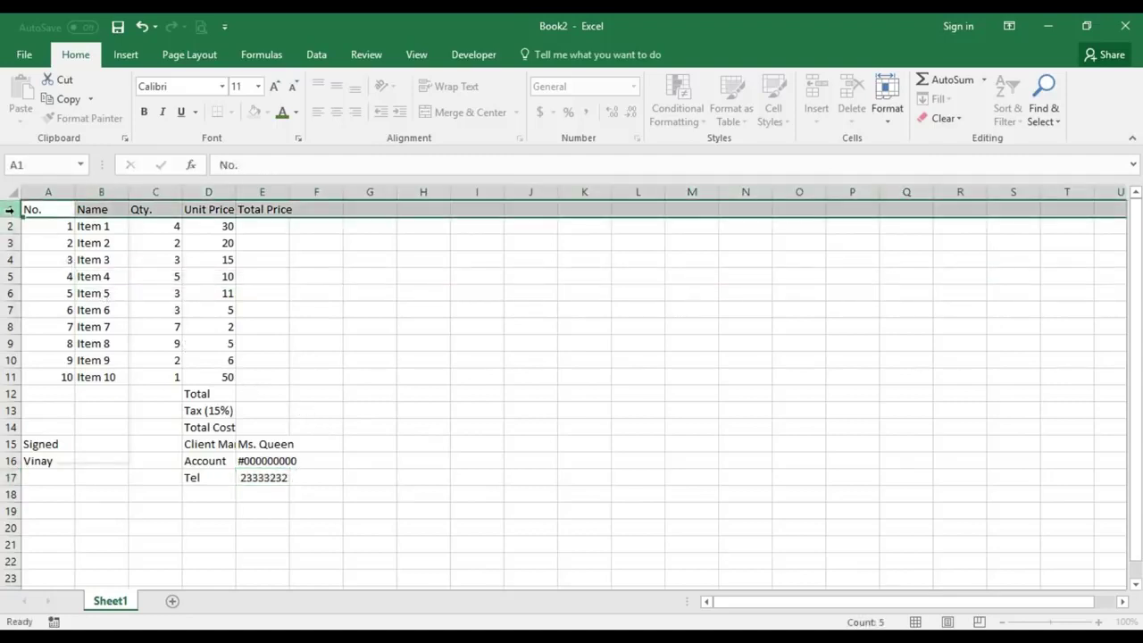
pyautogui.rightClick(13, 211)
pyautogui.click(63, 328)
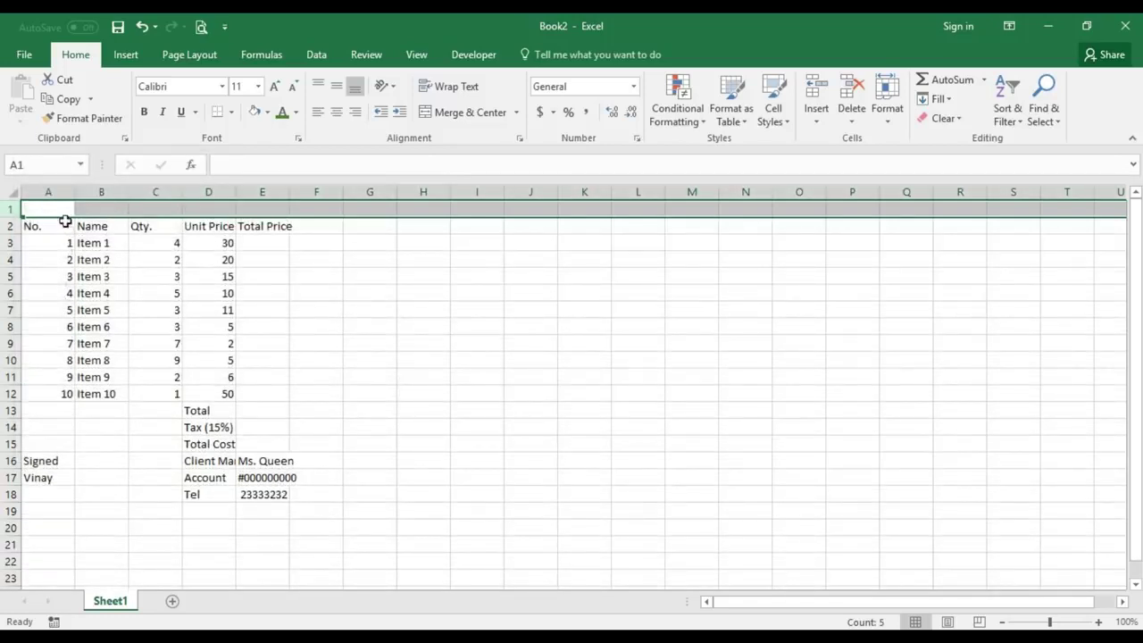
pyautogui.rightClick(11, 212)
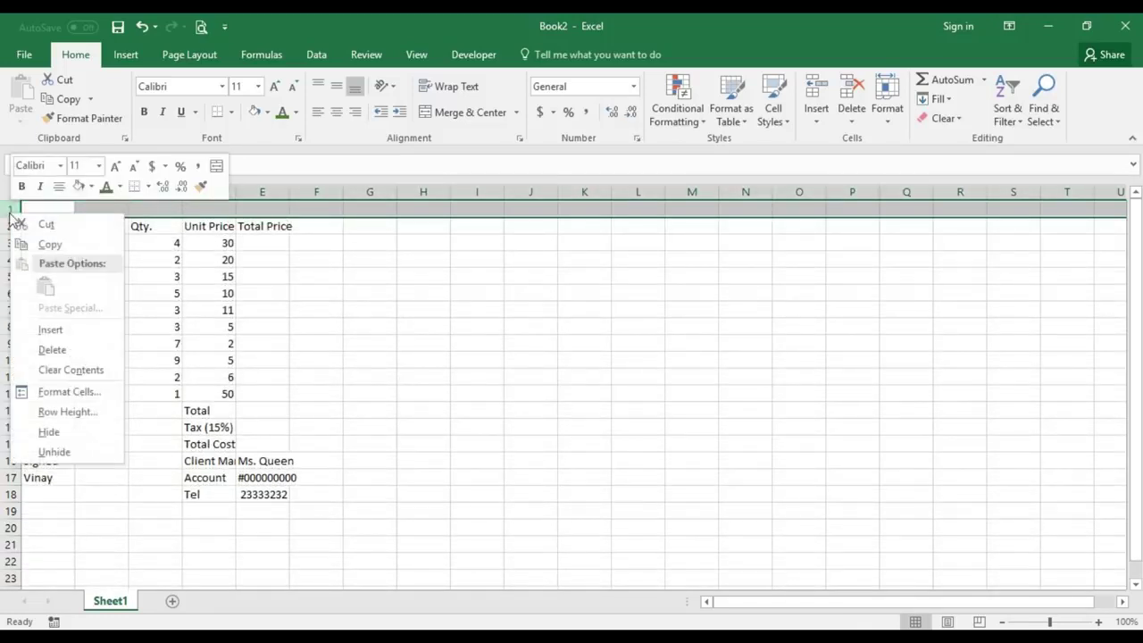
pyautogui.click(63, 329)
# - Type Client in A2 and Big Bro Inc. in B2
pyautogui.click(60, 229)
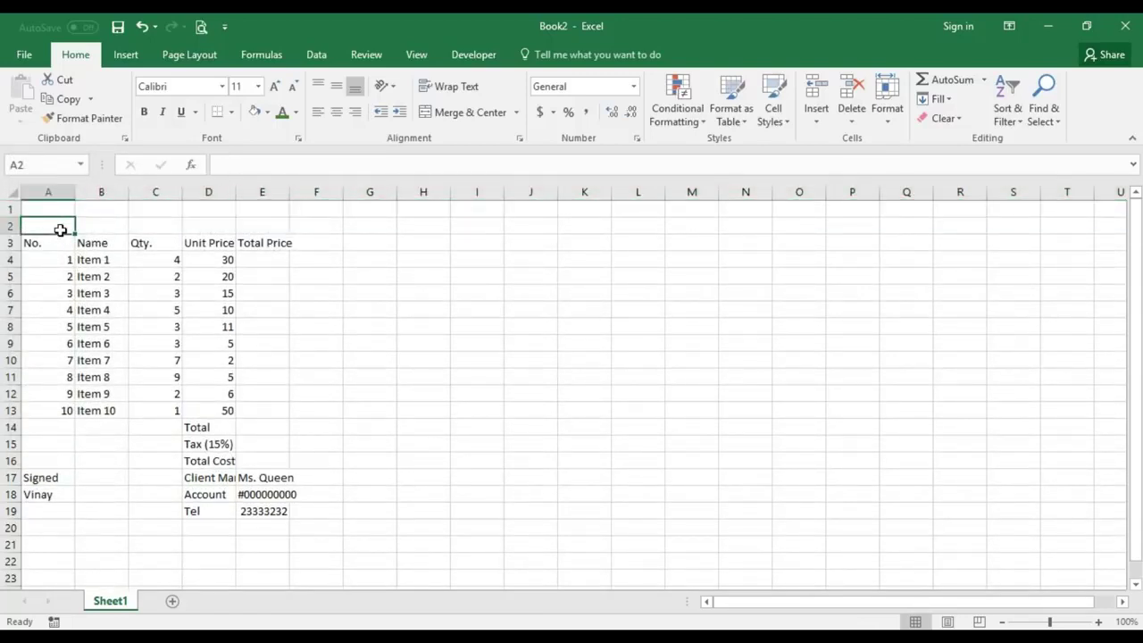
pyautogui.write('Client')
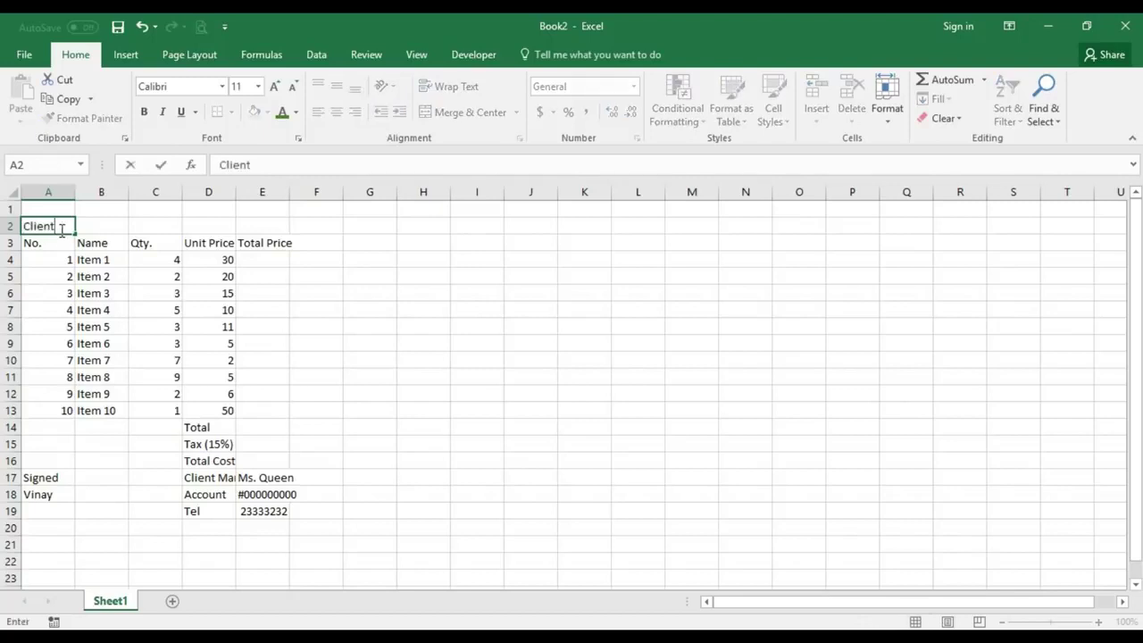
pyautogui.press('Tab')
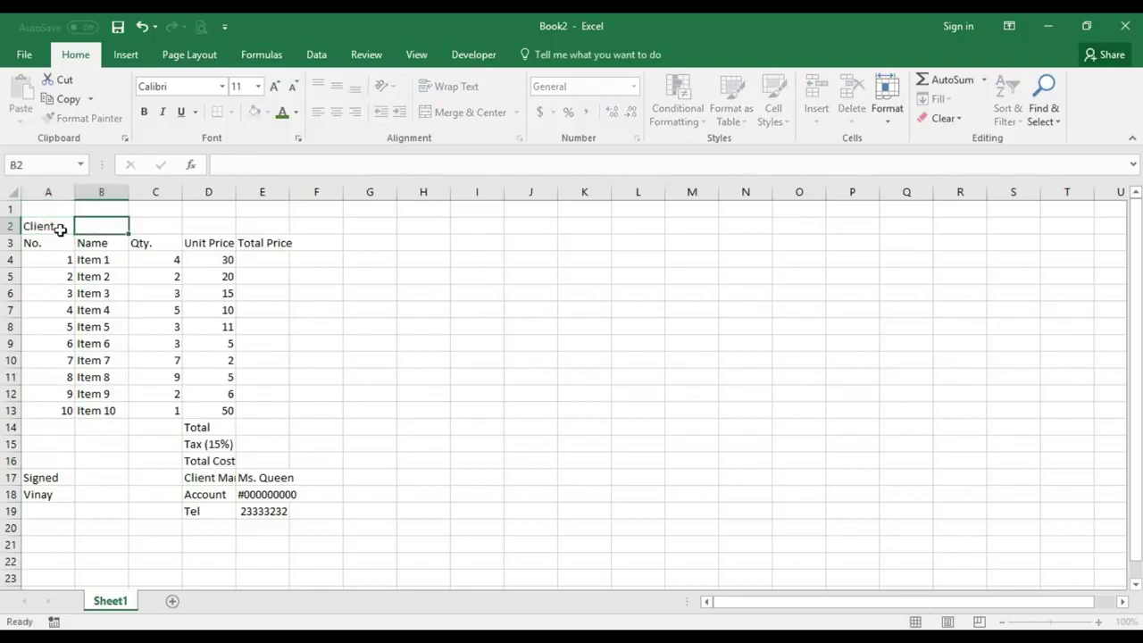
pyautogui.write('Big')
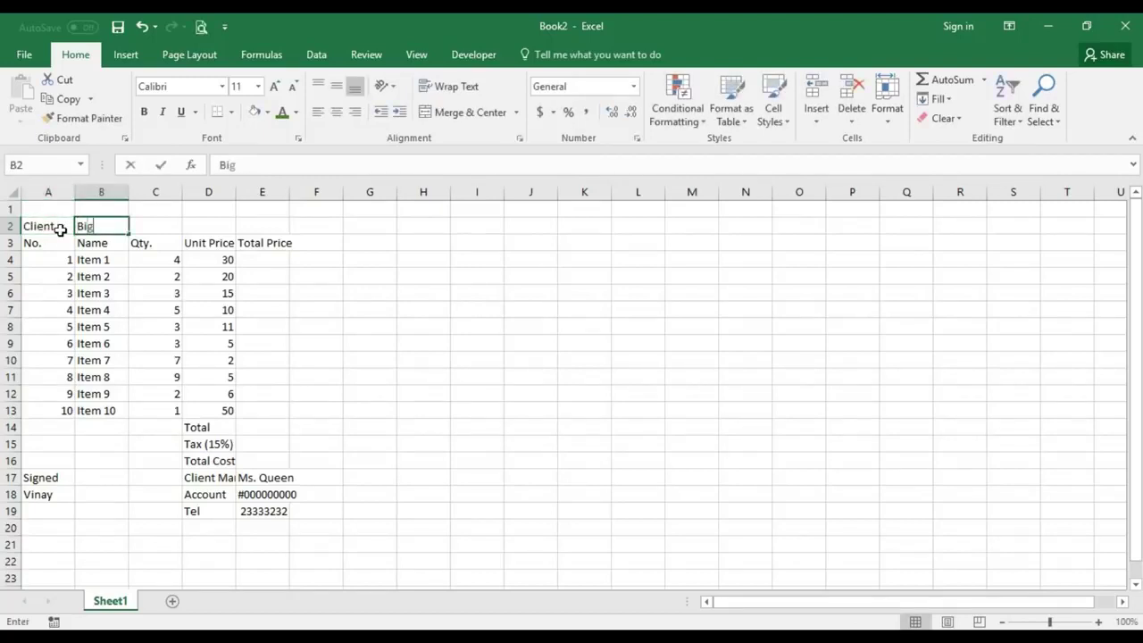
pyautogui.write(' Bro Inc.')
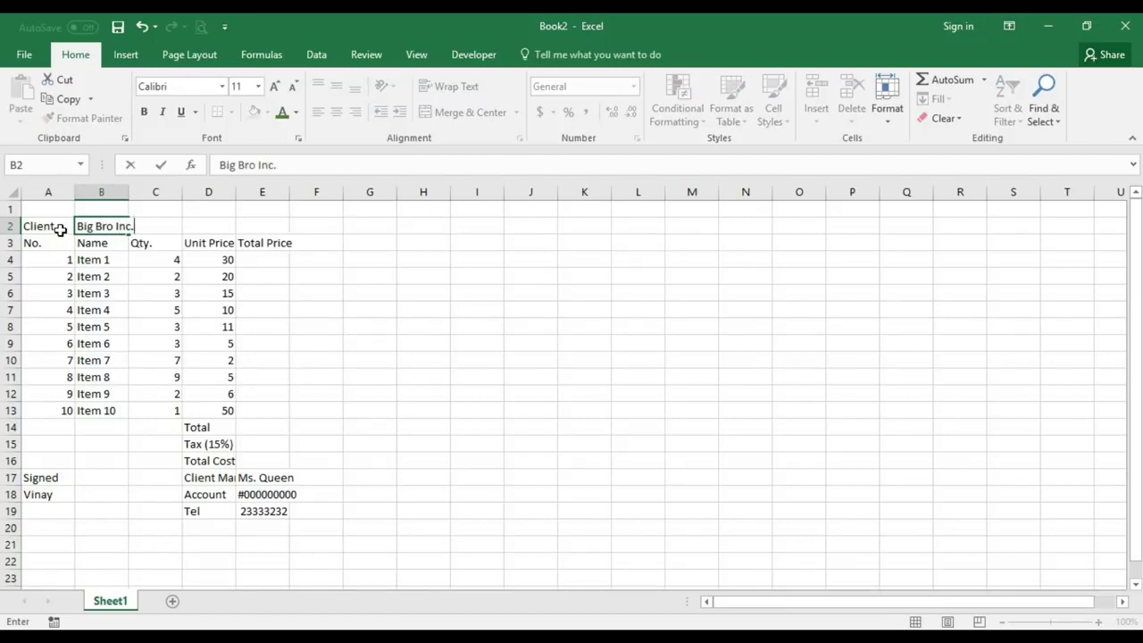
pyautogui.press('Tab')
pyautogui.press('Up')
pyautogui.press('Left')
pyautogui.press('Left')
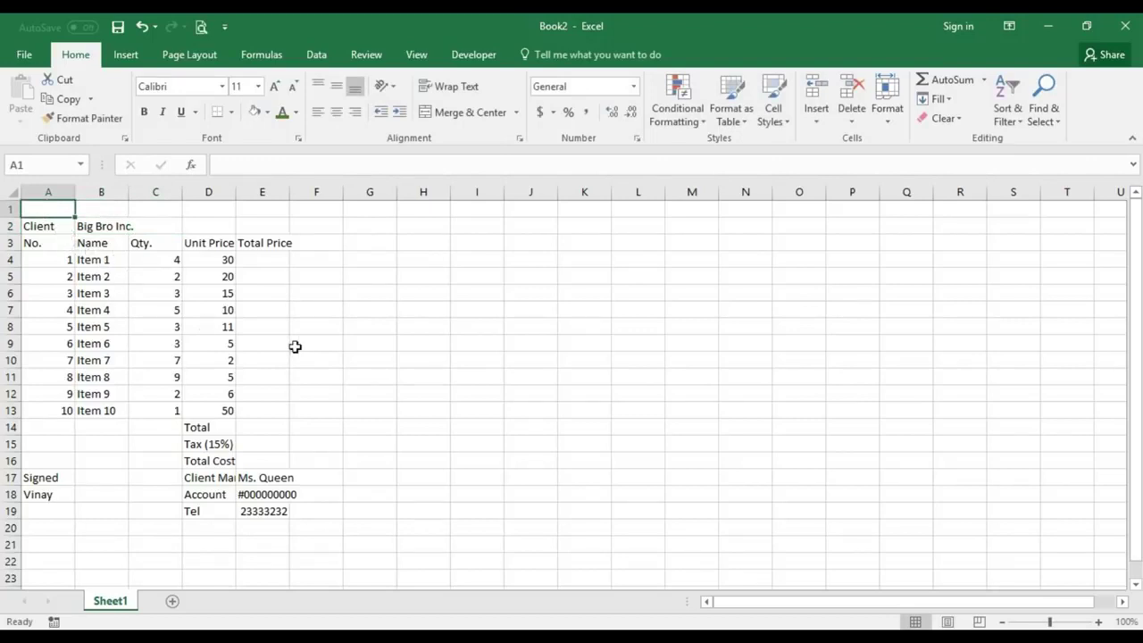
# - Label A1 Date and enter =TODAY() in B1, showing 10/18/2017
pyautogui.write('Date')
pyautogui.press('Tab')
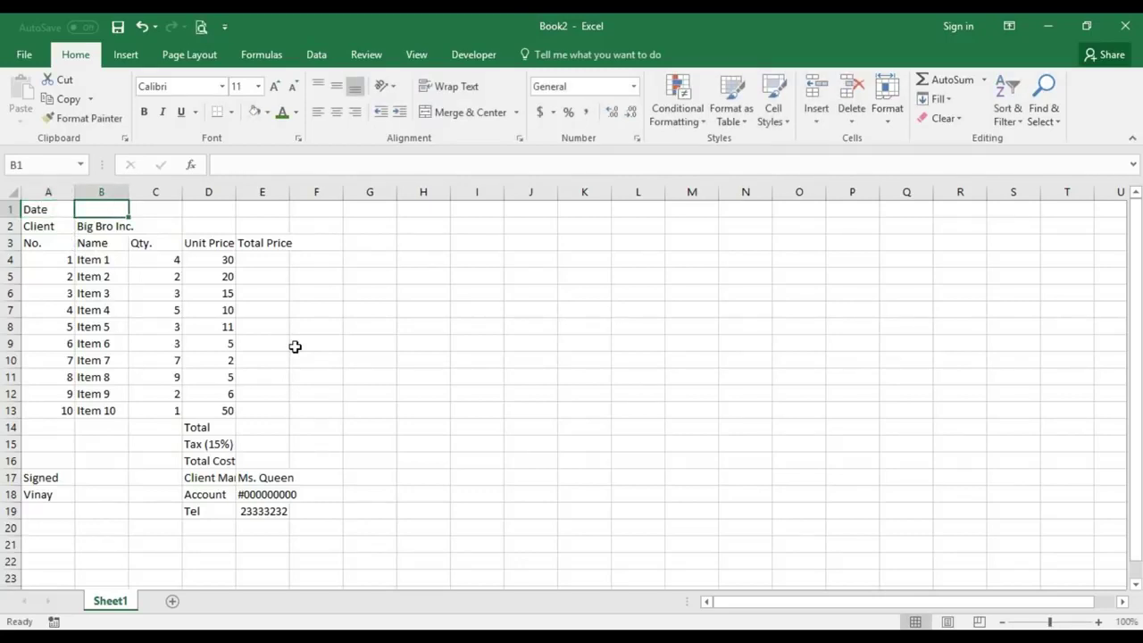
pyautogui.doubleClick(113, 209)
pyautogui.write('=')
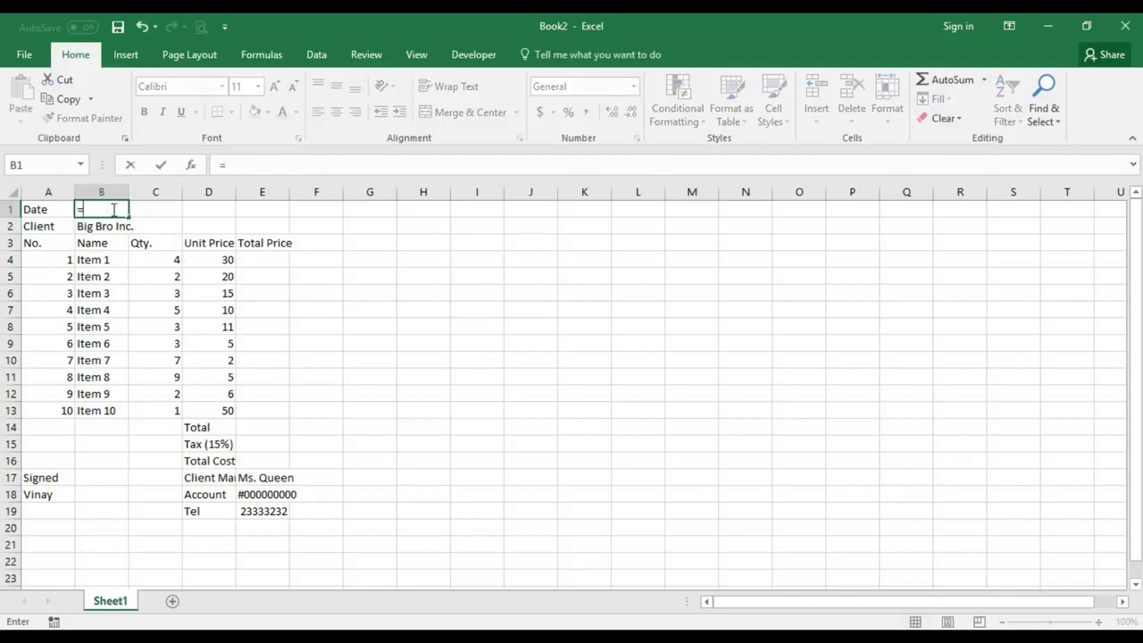
pyautogui.write('Today')
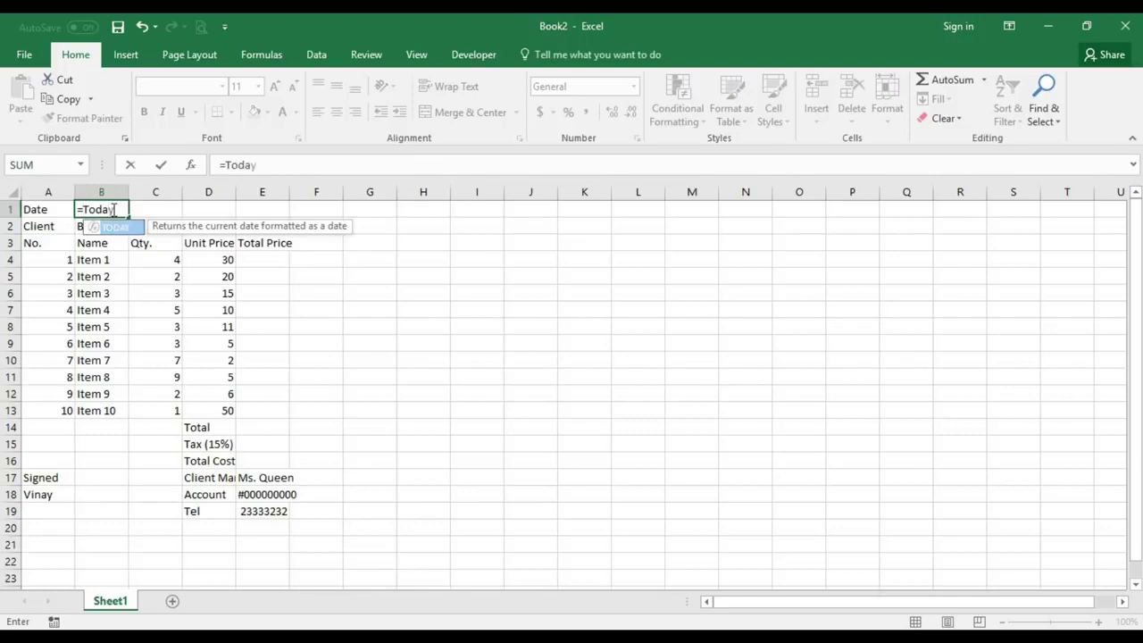
pyautogui.write('()')
pyautogui.press('Return')
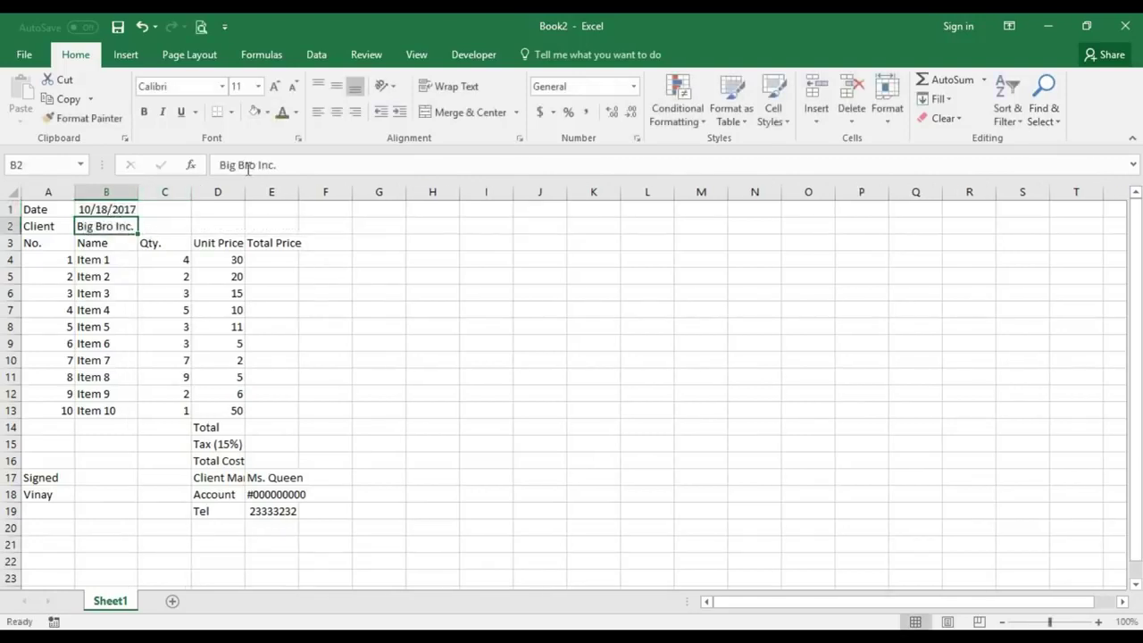
pyautogui.click(101, 208)
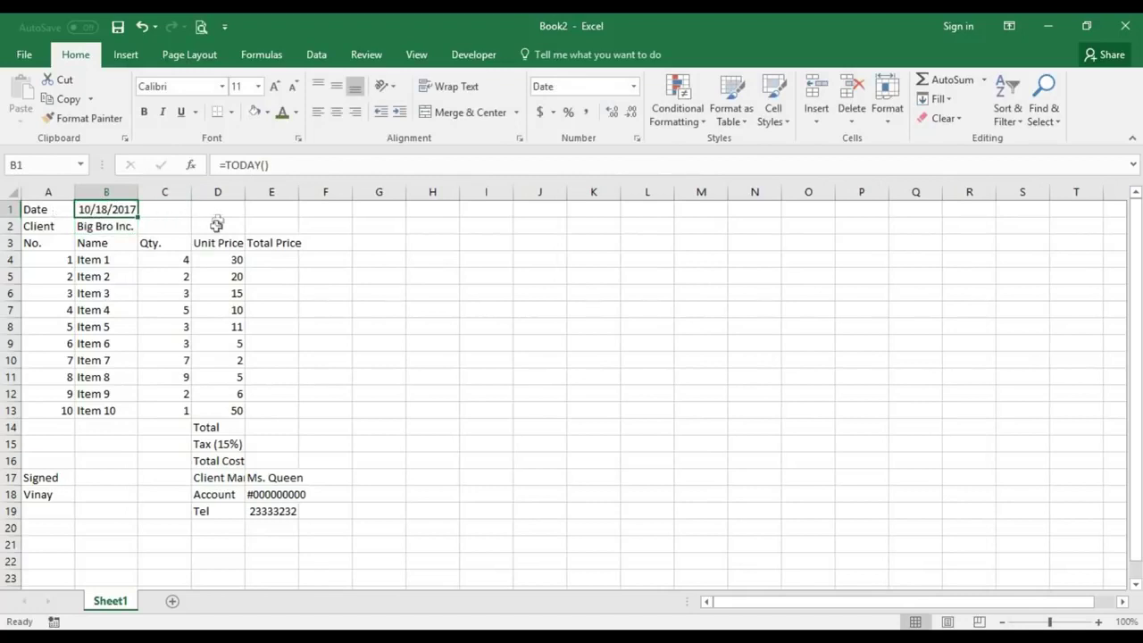
# - Put an Invoce No: label in D2
pyautogui.click(216, 226)
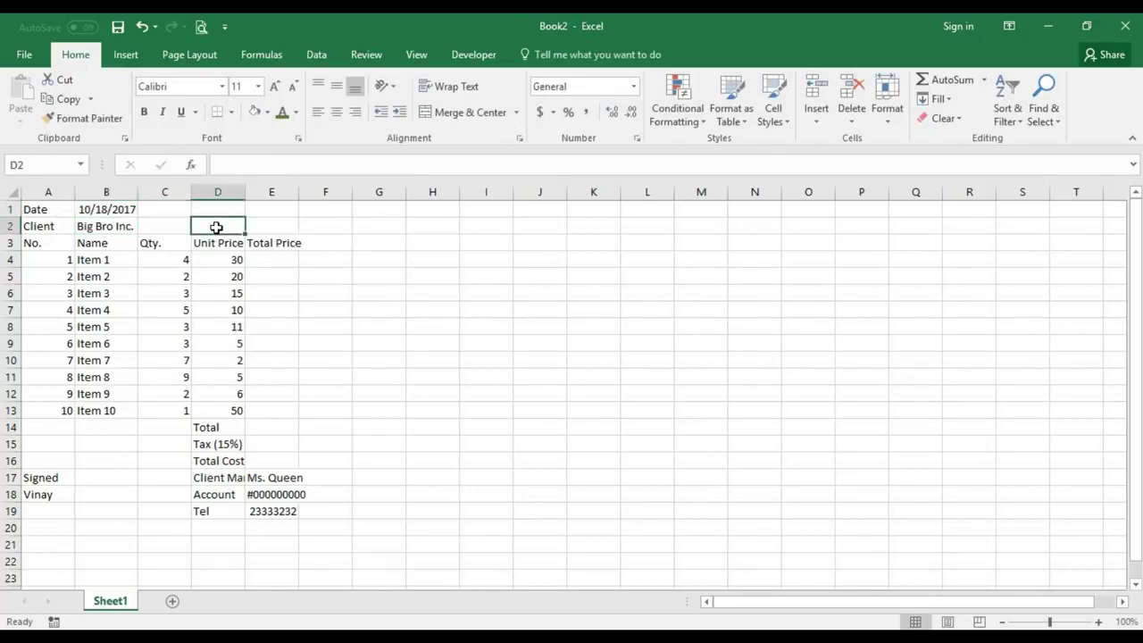
pyautogui.write('Invoce No.')
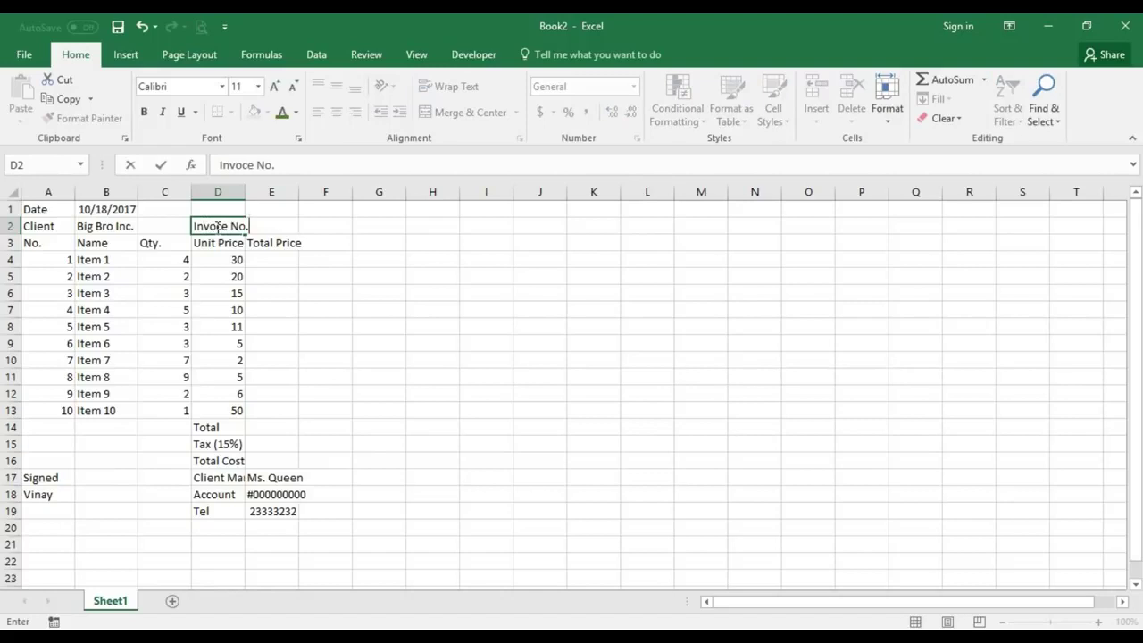
pyautogui.press('BackSpace')
pyautogui.write(':')
pyautogui.press('Tab')
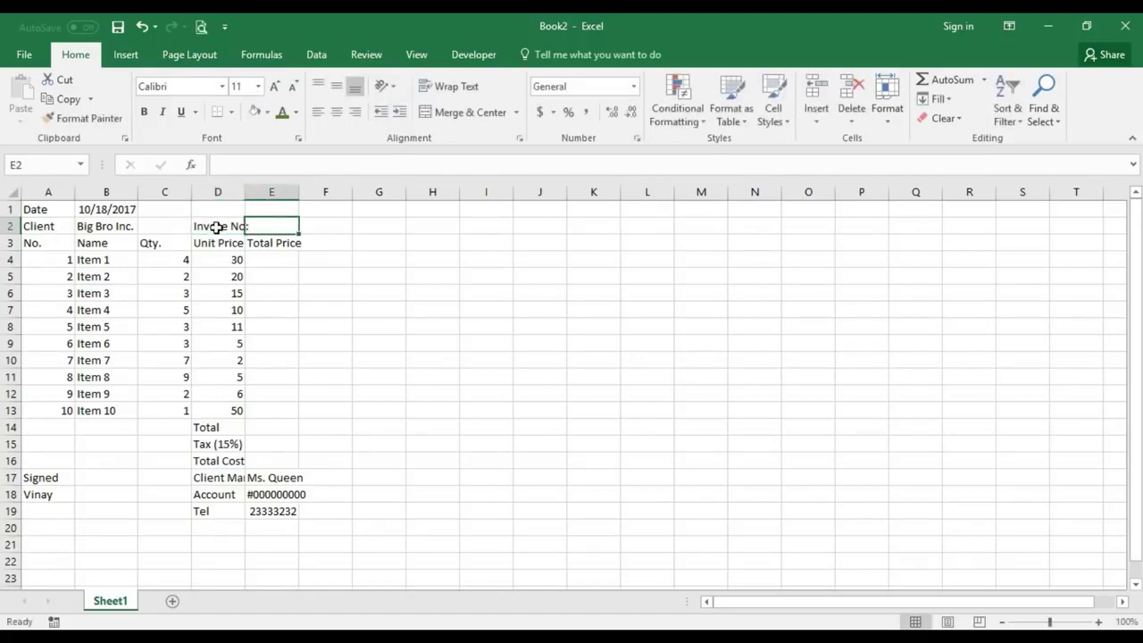
pyautogui.click(6, 209)
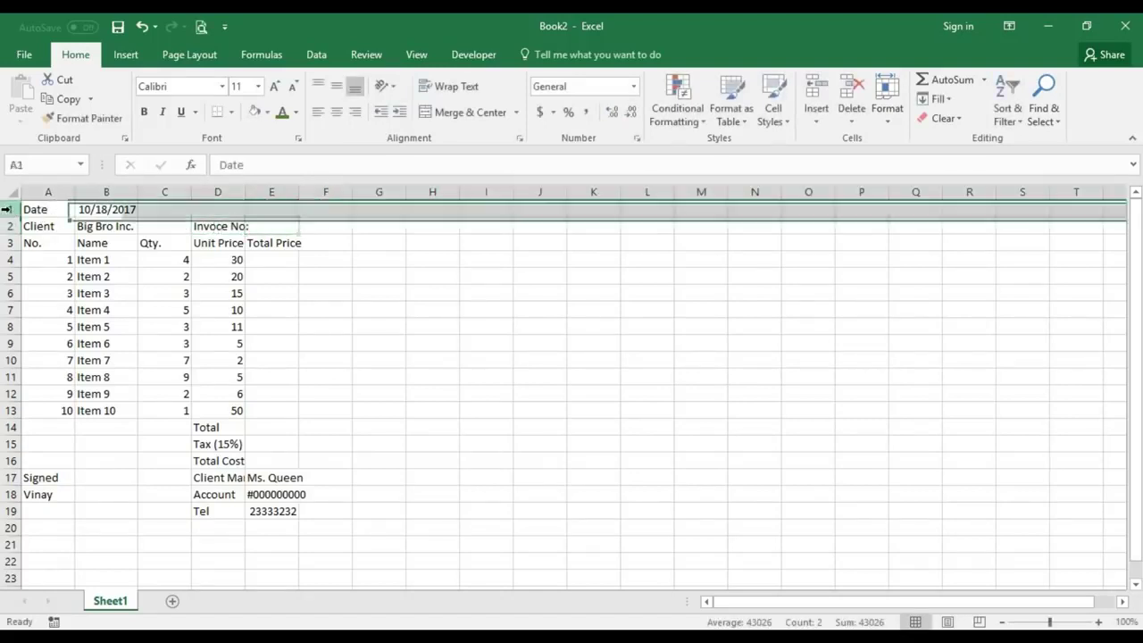
# - Insert a blank row above Date and type the company's street address into A1
pyautogui.rightClick(7, 209)
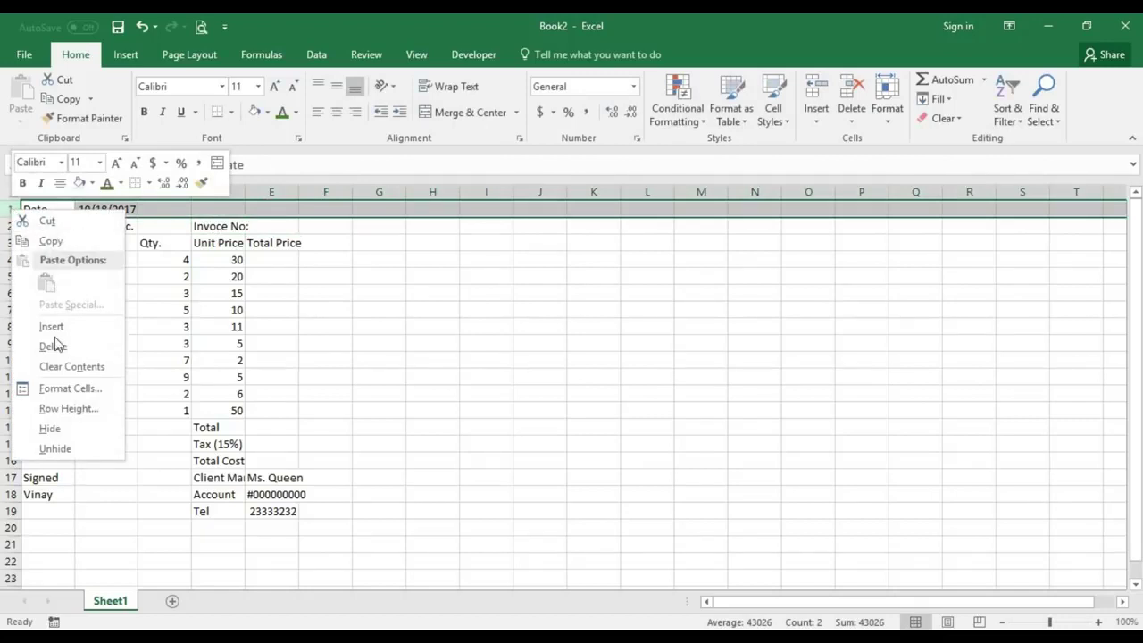
pyautogui.click(51, 327)
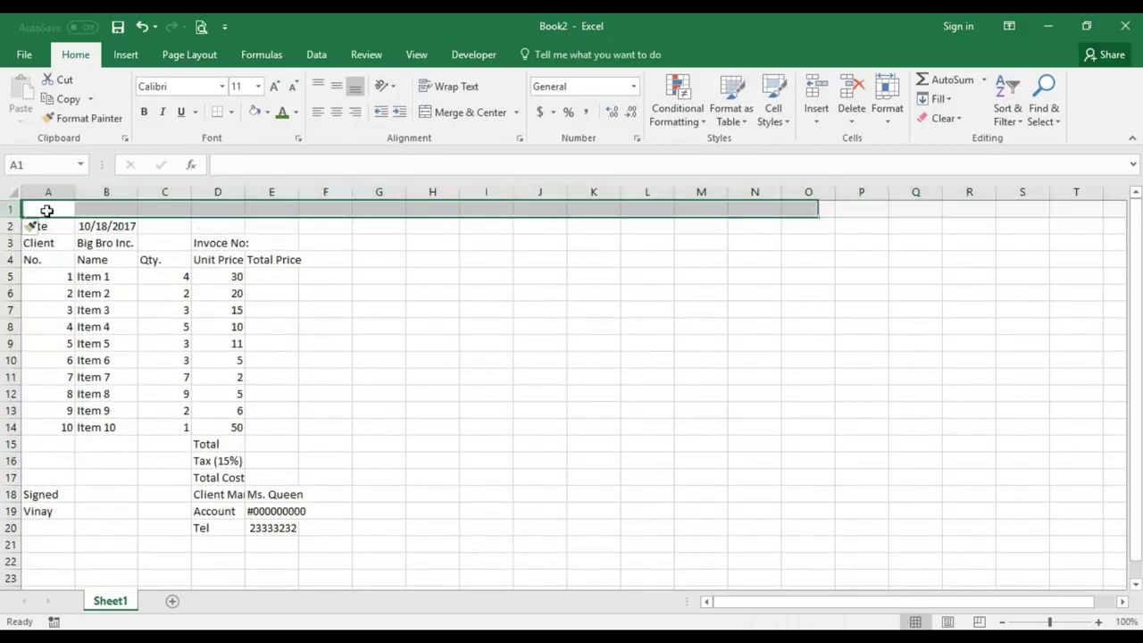
pyautogui.write('I')
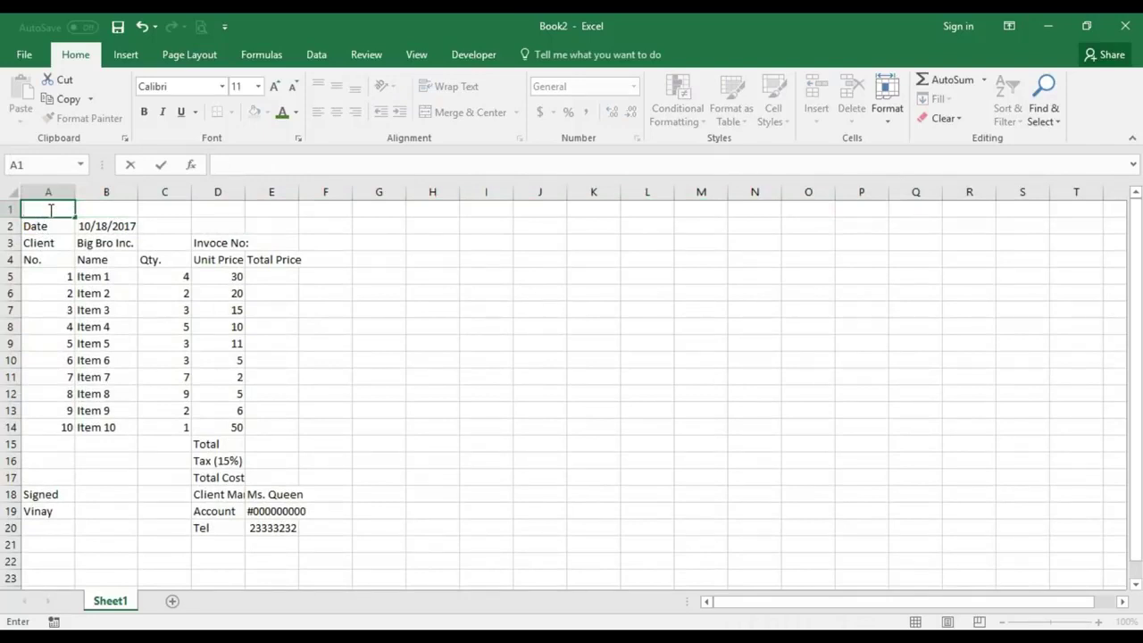
pyautogui.write('No 2')
pyautogui.write('34')
pyautogui.press('BackSpace')
pyautogui.press('BackSpace')
pyautogui.write('542')
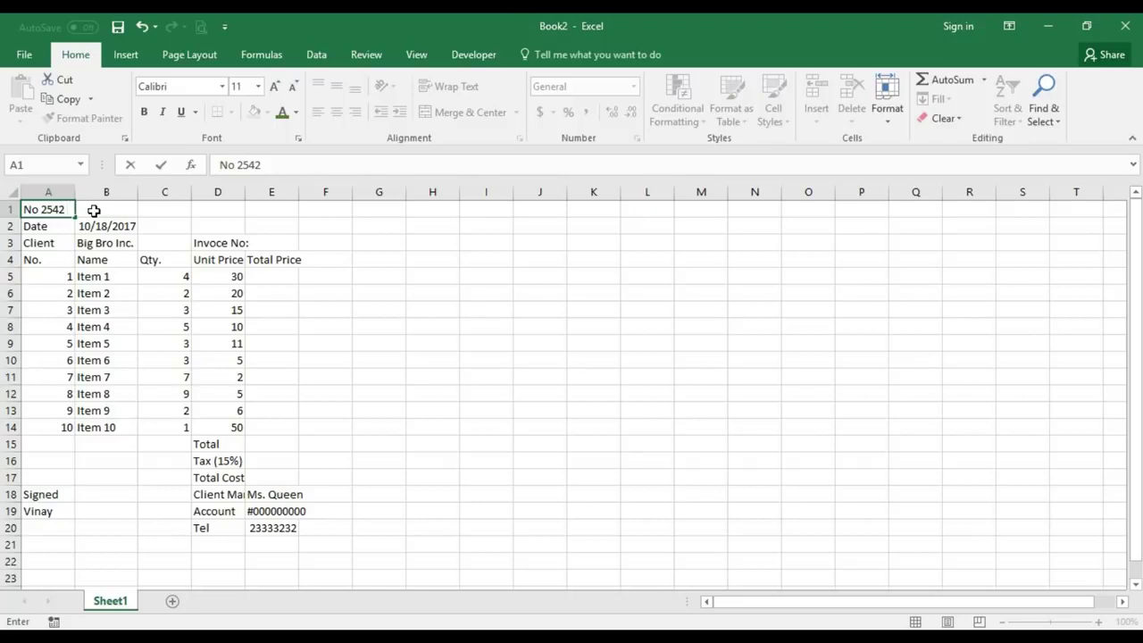
pyautogui.write(' Great Road off No Pro')
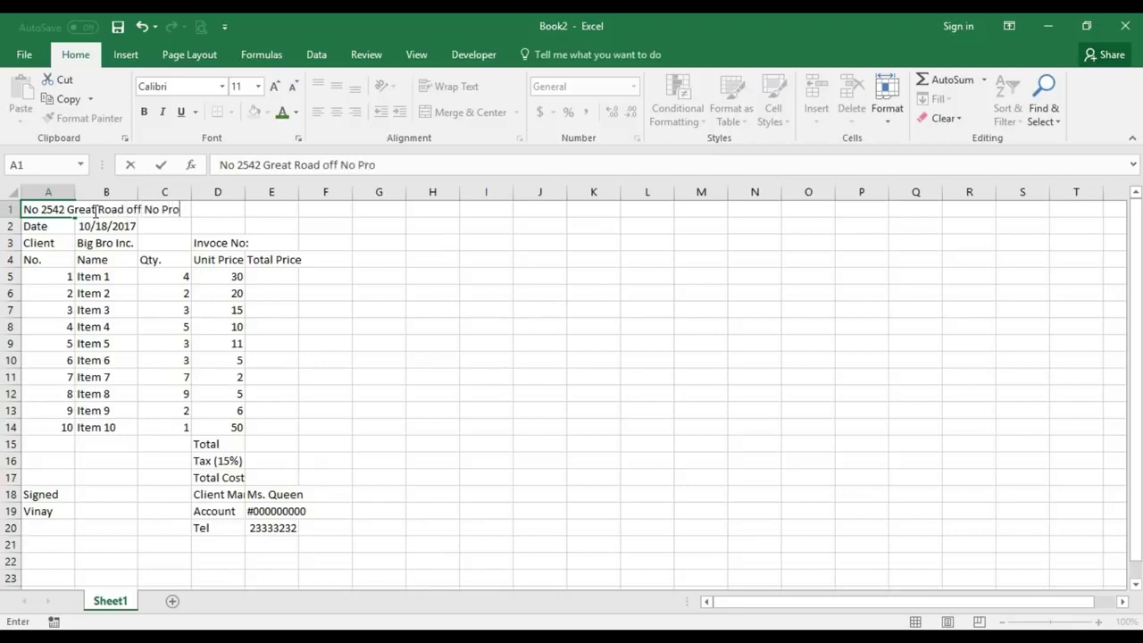
pyautogui.write('treet')
# - Insert another top row and enter the title 'Invoice' in A1
pyautogui.click(7, 207)
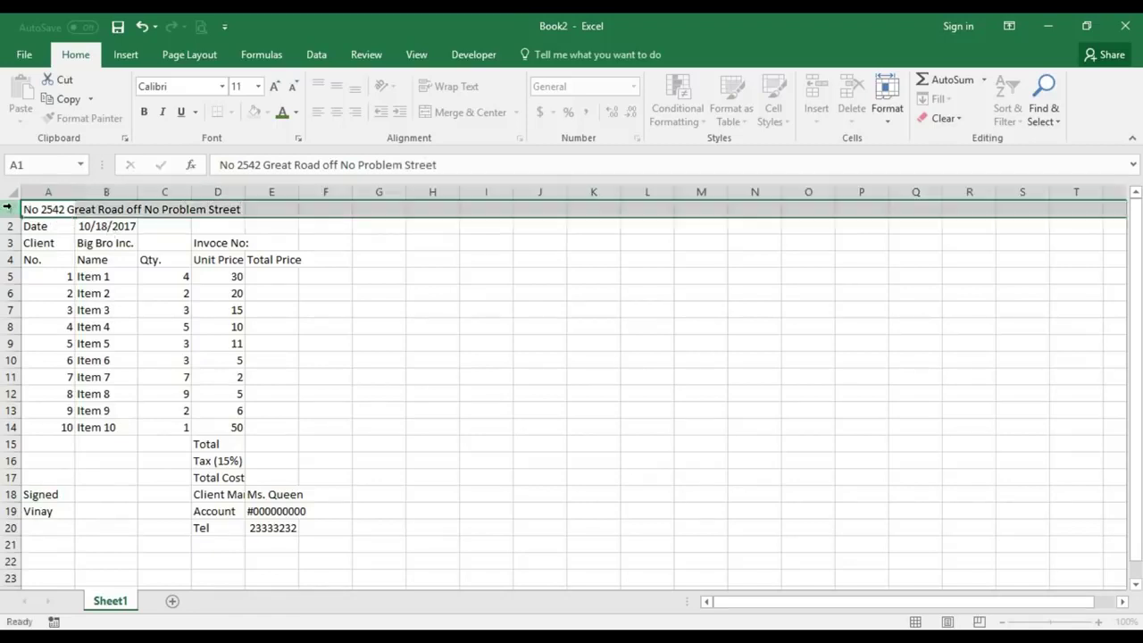
pyautogui.rightClick(9, 208)
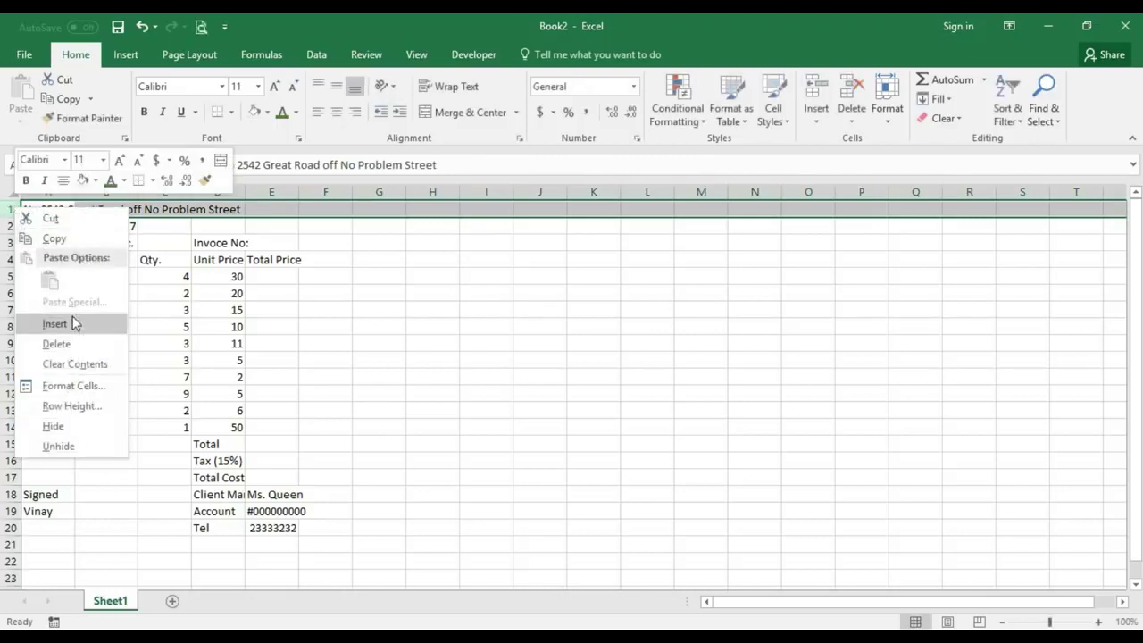
pyautogui.click(73, 323)
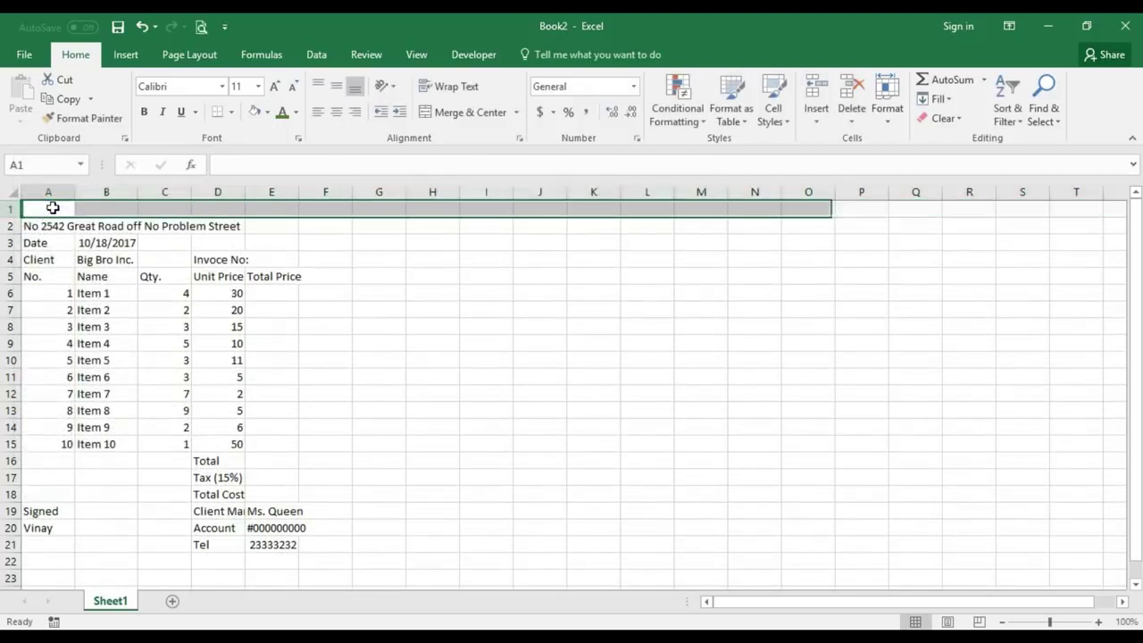
pyautogui.click(53, 208)
pyautogui.write('Inovoice')
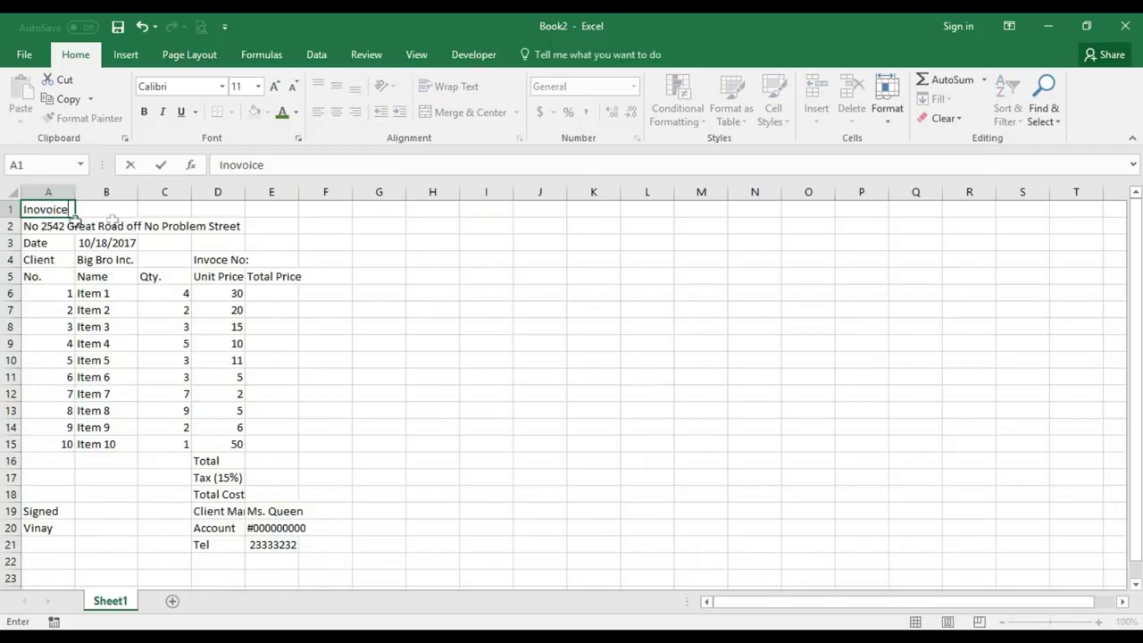
pyautogui.press('BackSpace')
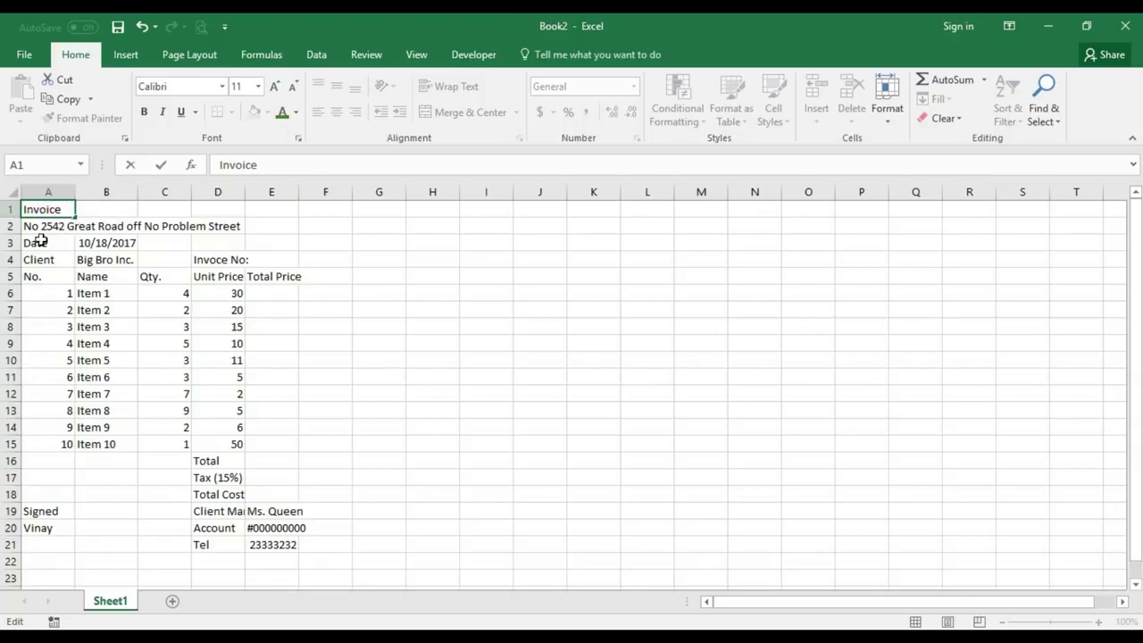
pyautogui.click(40, 242)
pyautogui.click(44, 209)
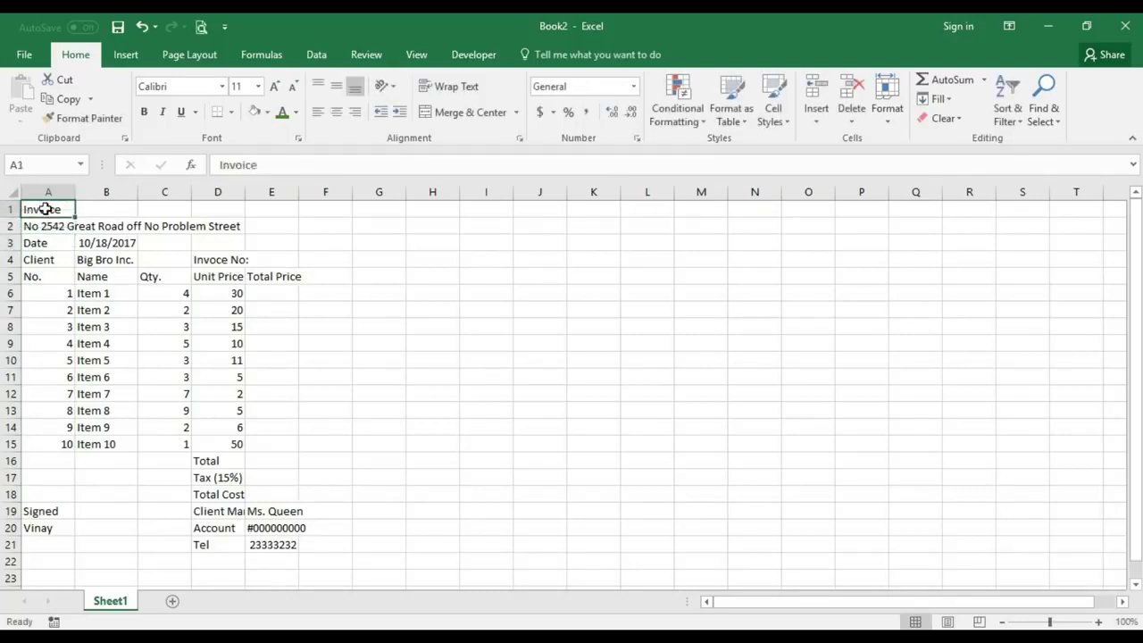
# - Set the Invoice title in A1 to the Arial Black font
pyautogui.click(222, 86)
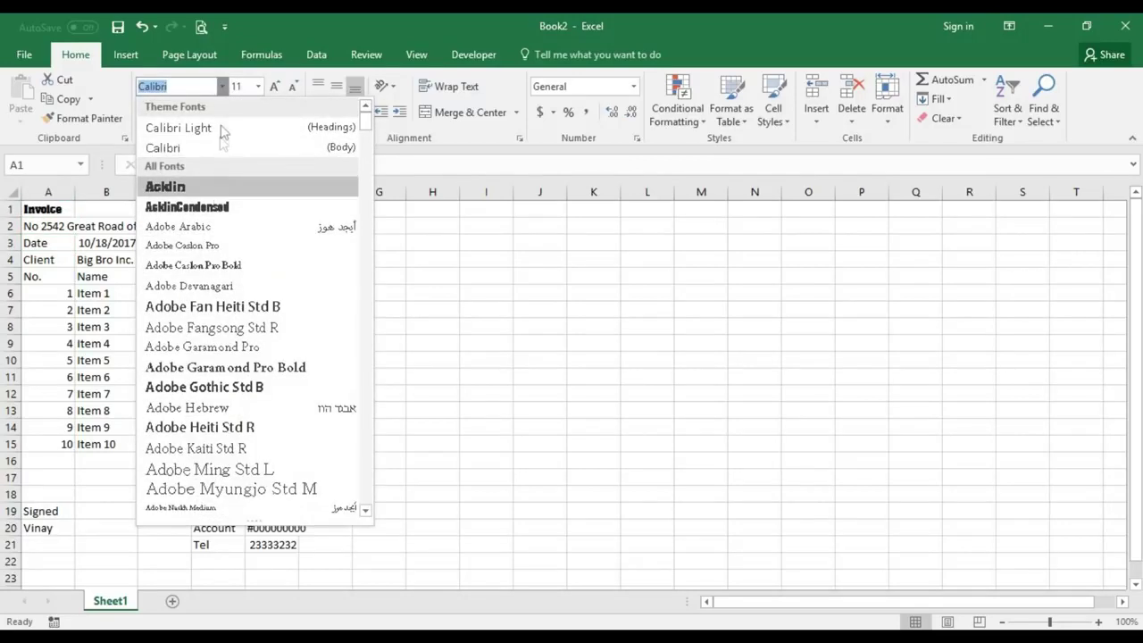
pyautogui.write('Arial')
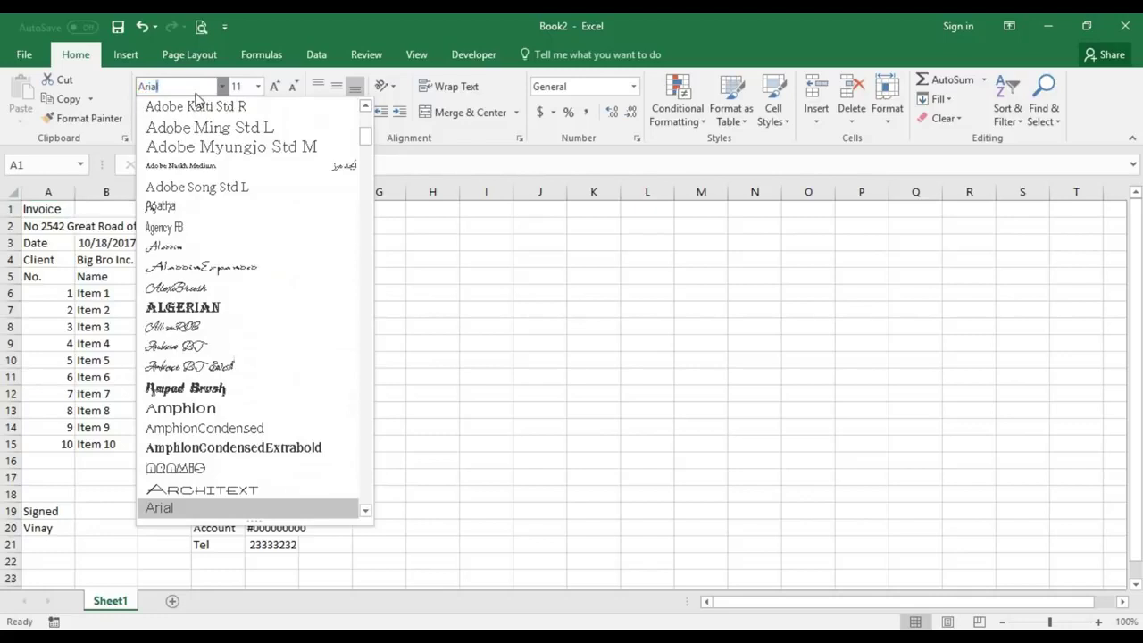
pyautogui.scroll(-1, 189, 358)
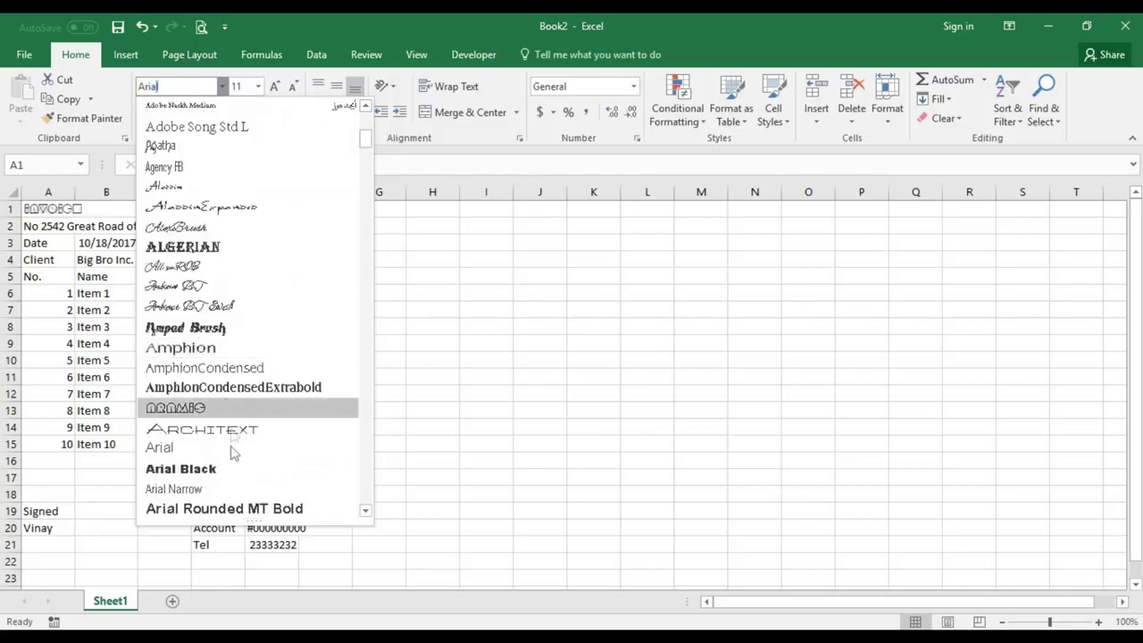
pyautogui.click(208, 472)
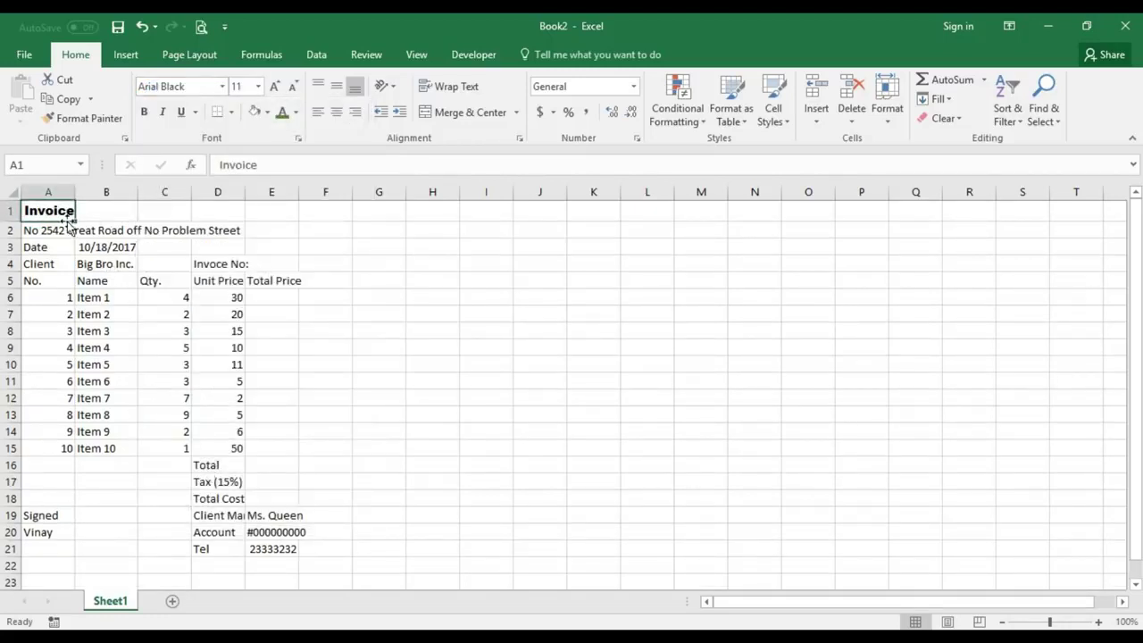
pyautogui.scroll(-1, 166, 286)
pyautogui.scroll(1, 166, 296)
pyautogui.moveTo(48, 211); pyautogui.dragTo(285, 548)
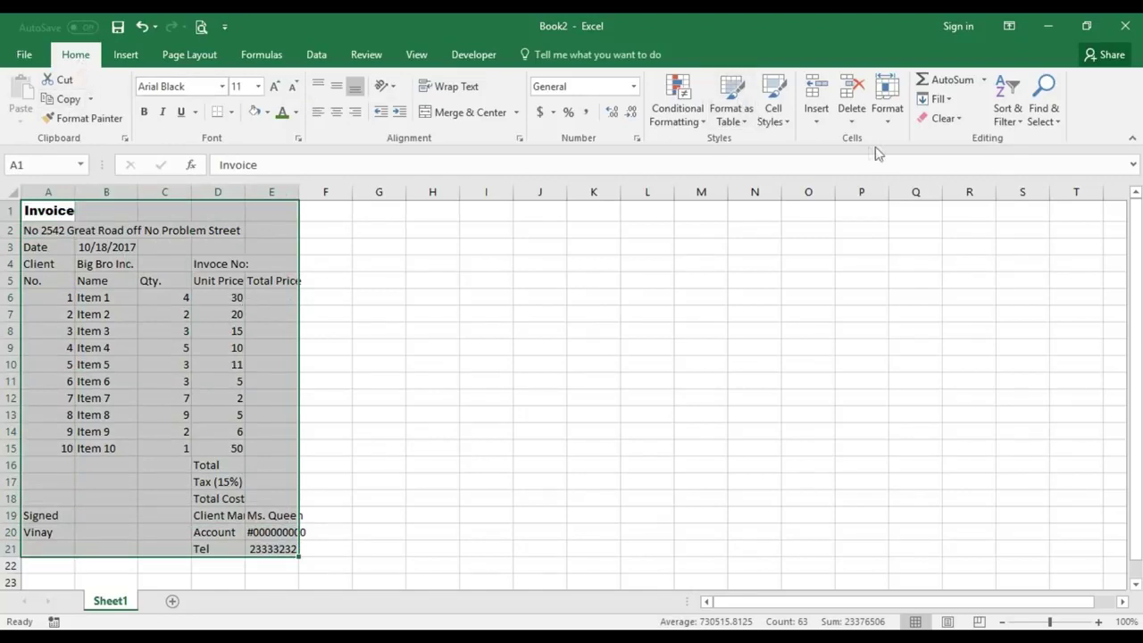
# - Set the row height of rows 1–21 to 30
pyautogui.click(894, 116)
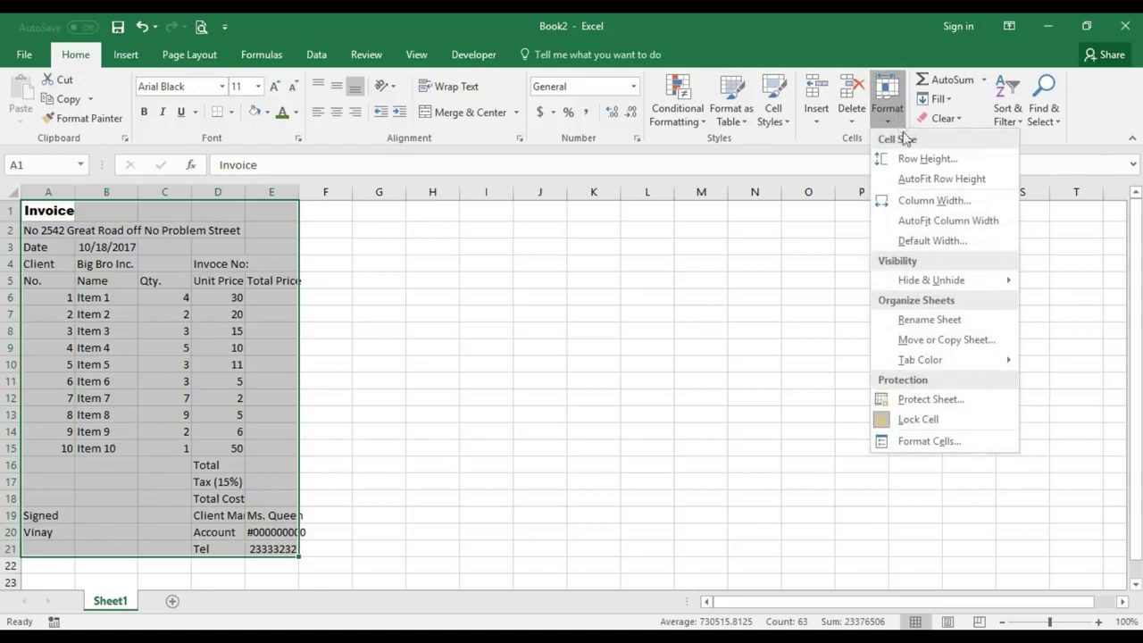
pyautogui.press('Escape')
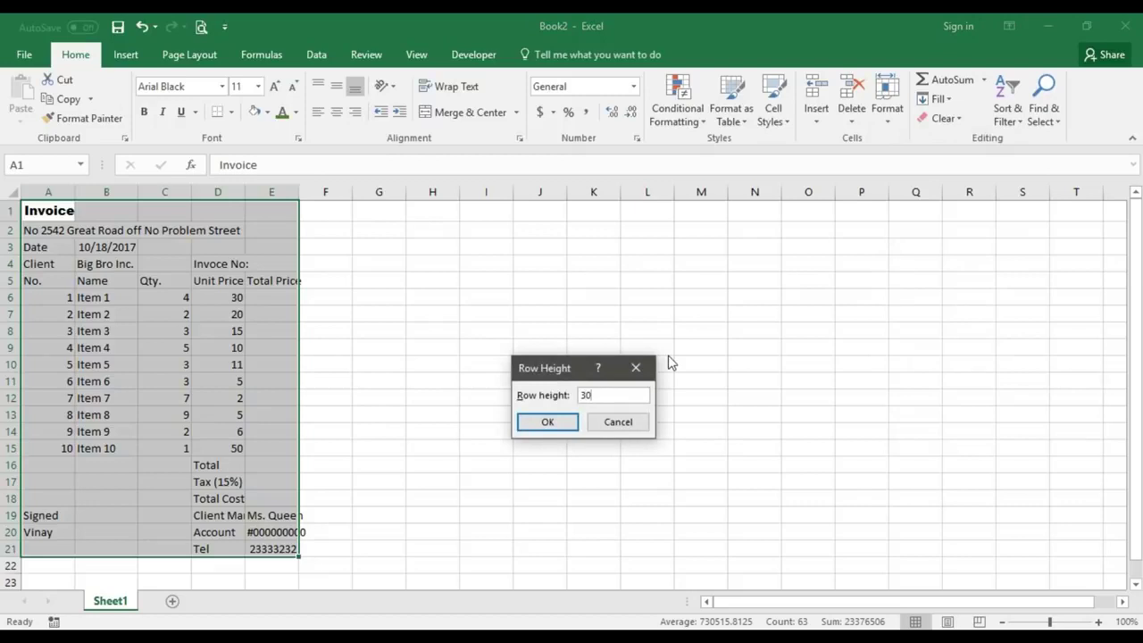
pyautogui.click(566, 420)
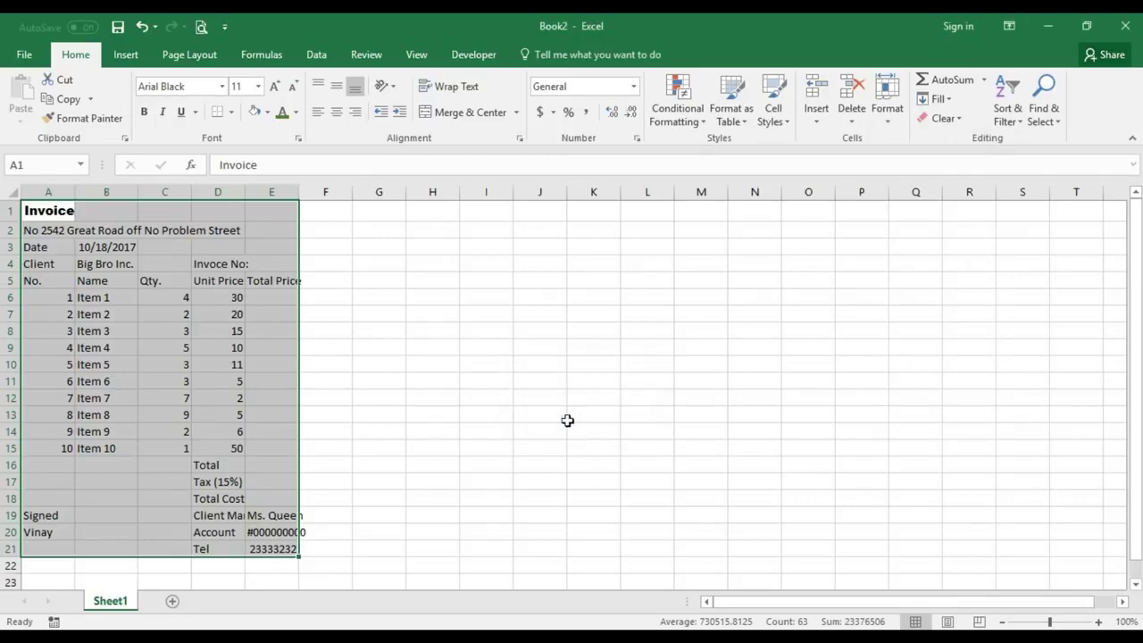
pyautogui.scroll(-2, 221, 426)
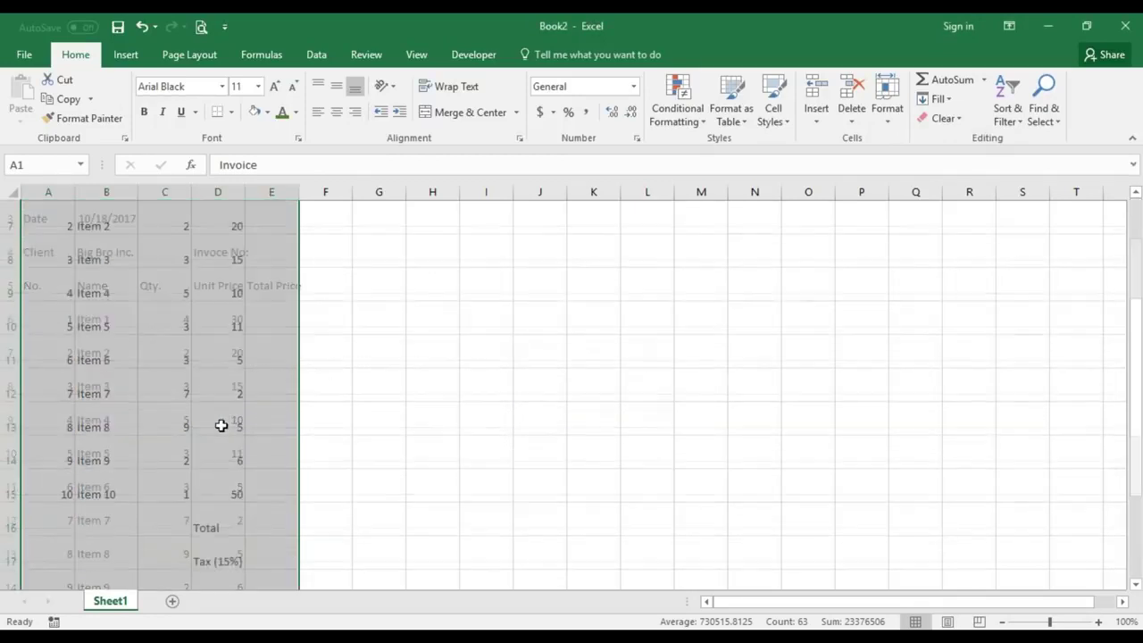
pyautogui.scroll(2, 221, 426)
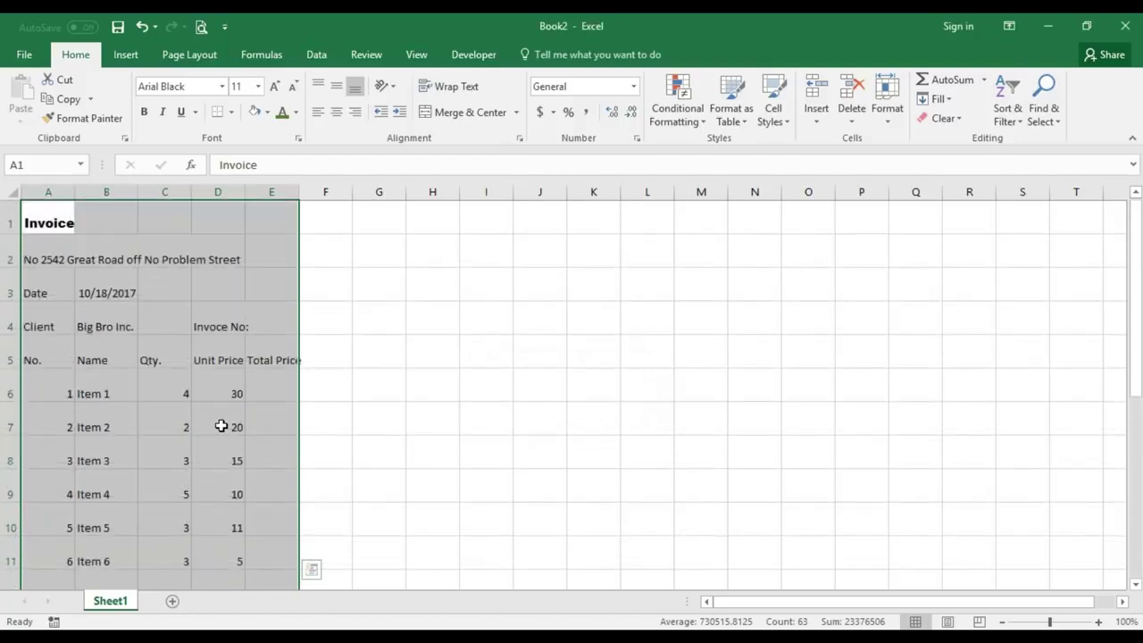
# - Set the width of columns A–E to 15, after first trying 25
pyautogui.click(898, 105)
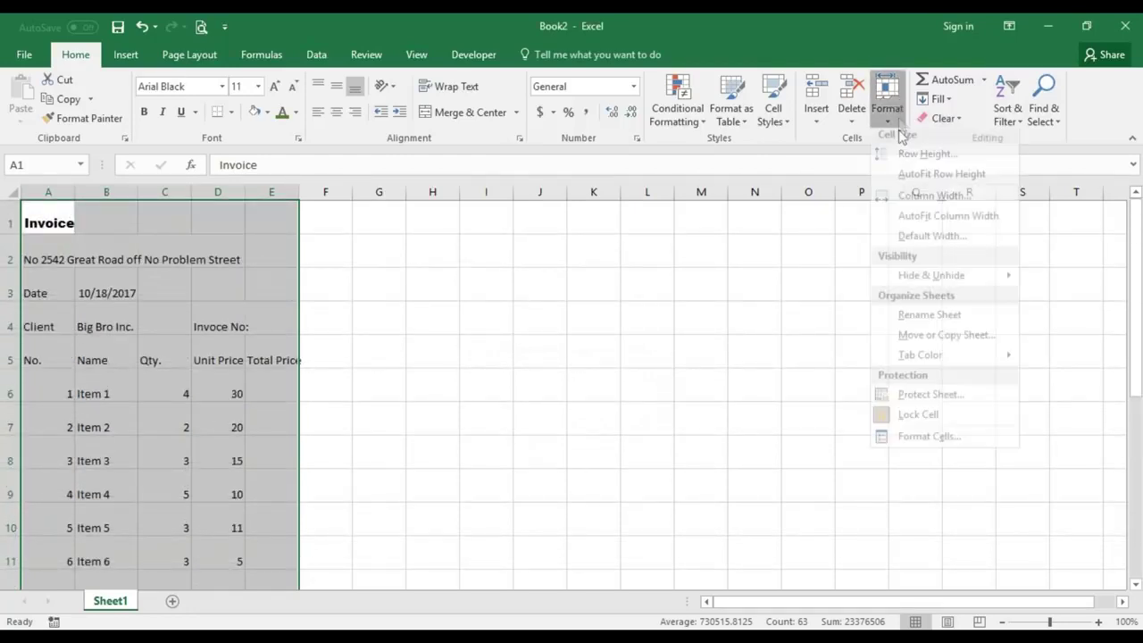
pyautogui.click(930, 204)
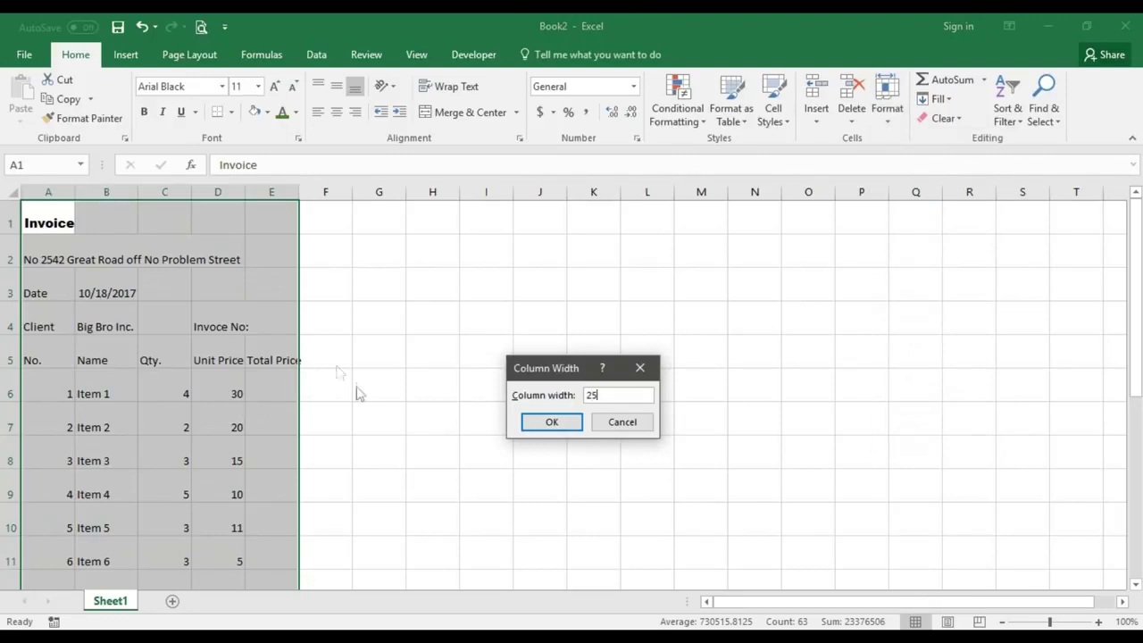
pyautogui.click(536, 421)
pyautogui.scroll(-2, 507, 417)
pyautogui.scroll(2, 507, 417)
pyautogui.click(893, 103)
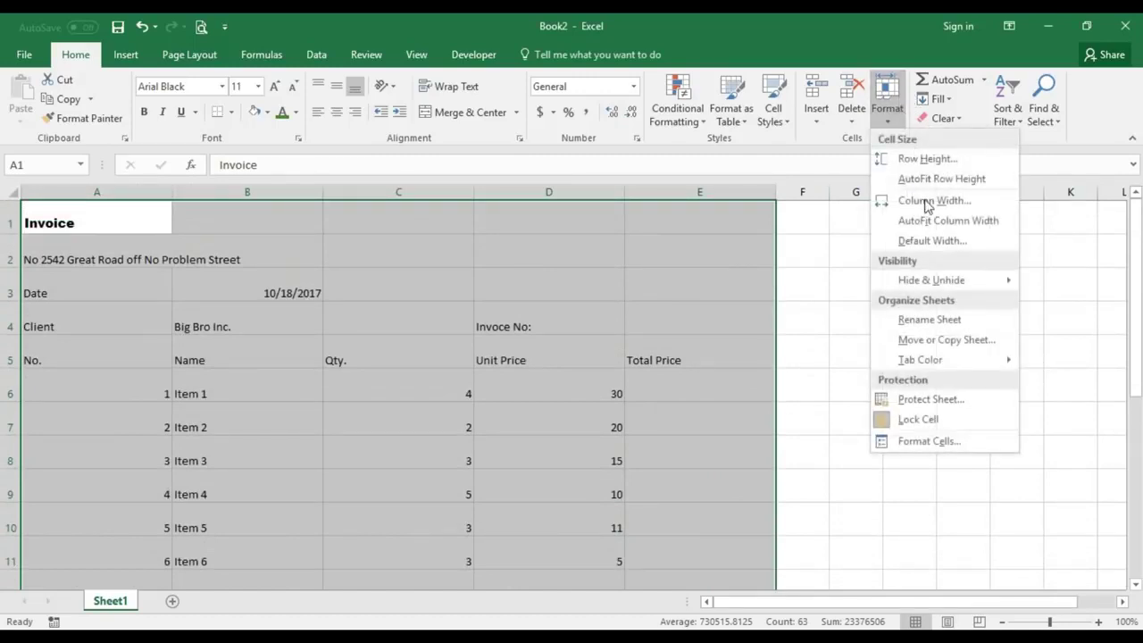
pyautogui.click(926, 205)
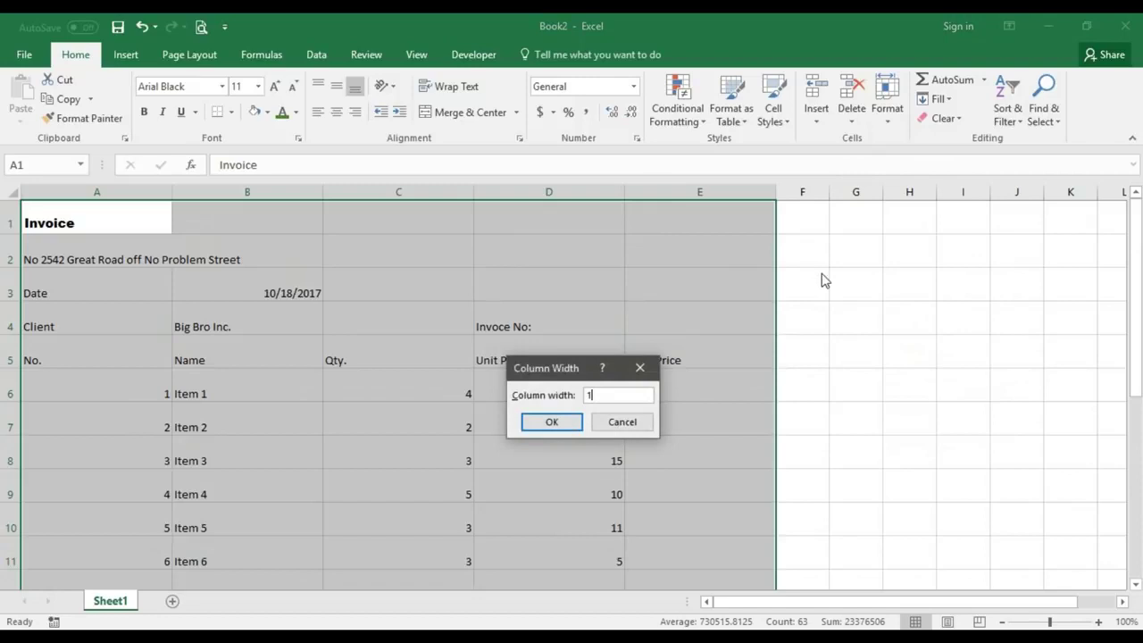
pyautogui.click(577, 421)
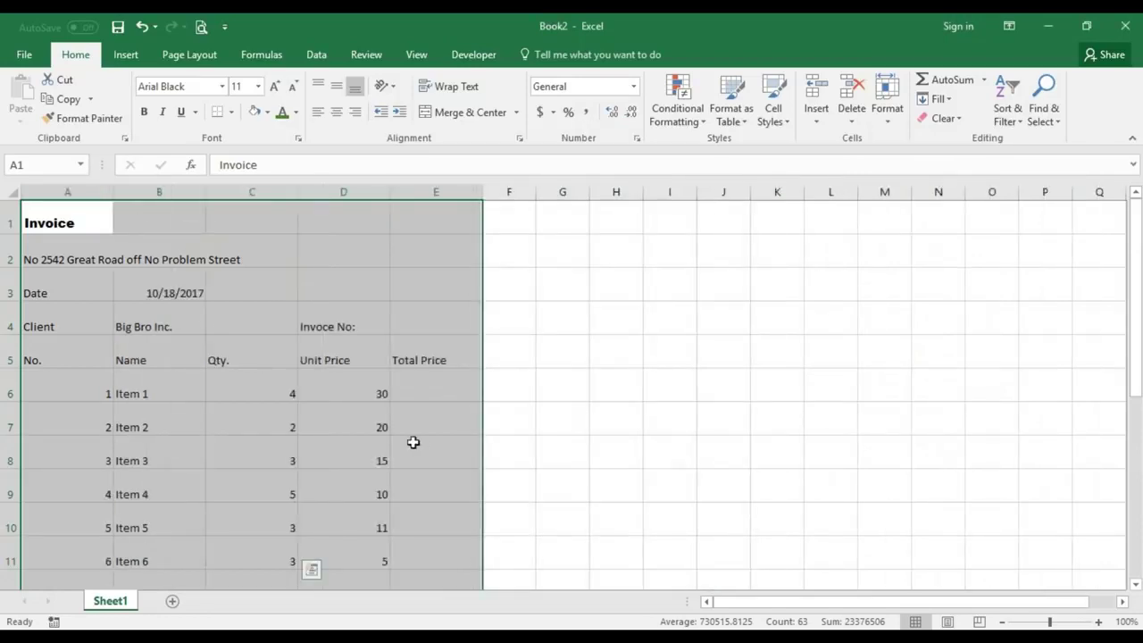
pyautogui.scroll(-3, 413, 442)
pyautogui.scroll(-2, 413, 442)
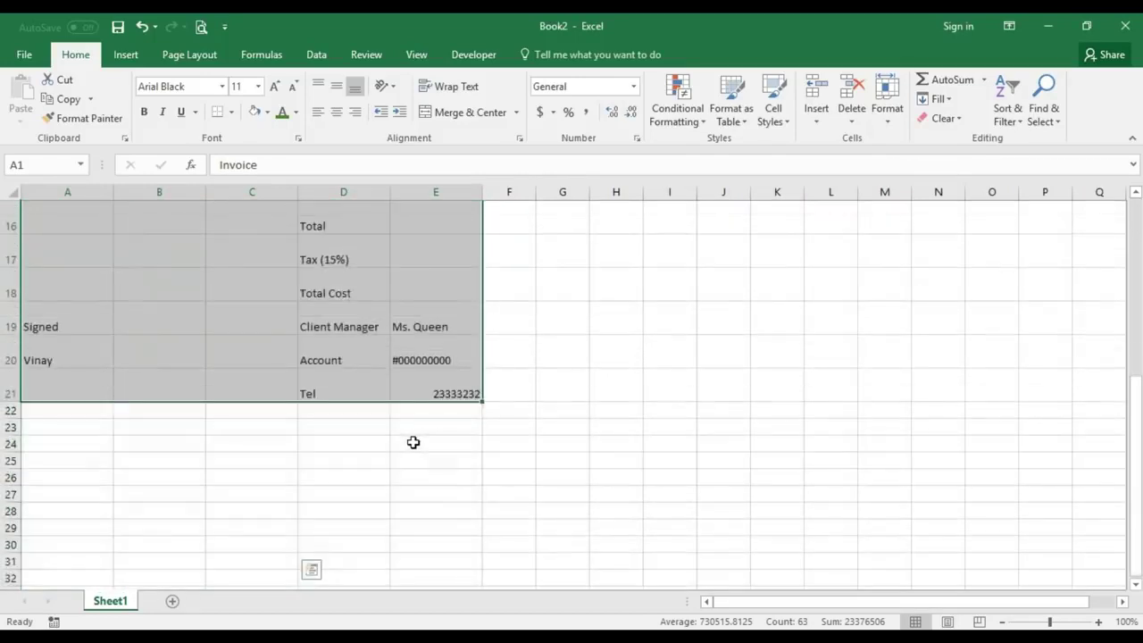
pyautogui.scroll(5, 413, 442)
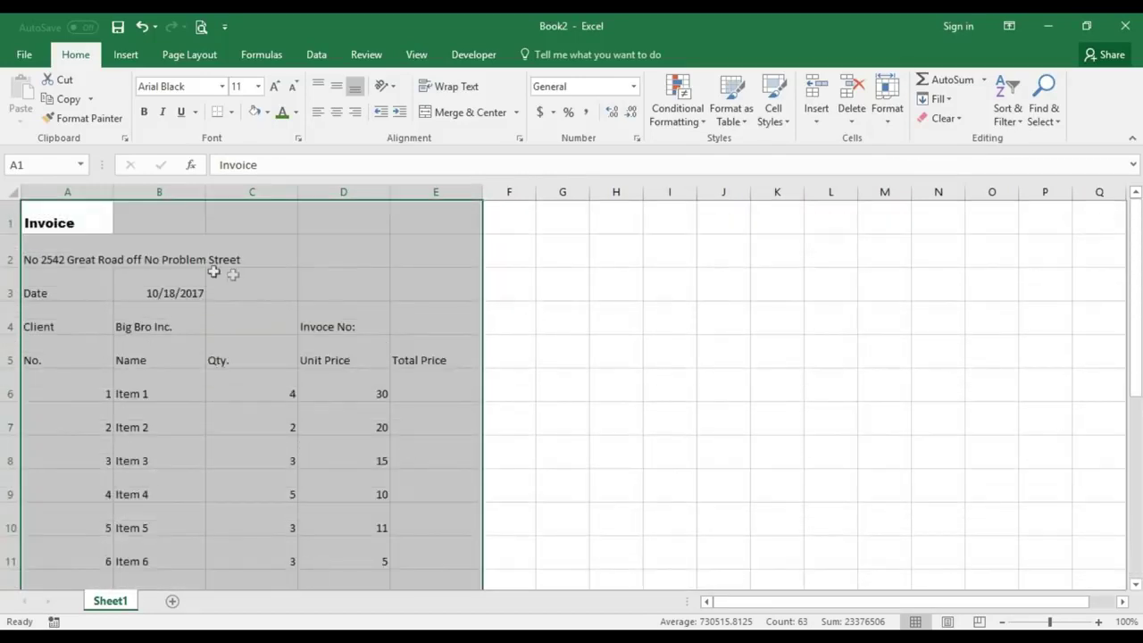
# - Merge and centre A1:E1 and change the title text to INVOICE
pyautogui.click(179, 231)
pyautogui.moveTo(71, 222); pyautogui.dragTo(427, 211)
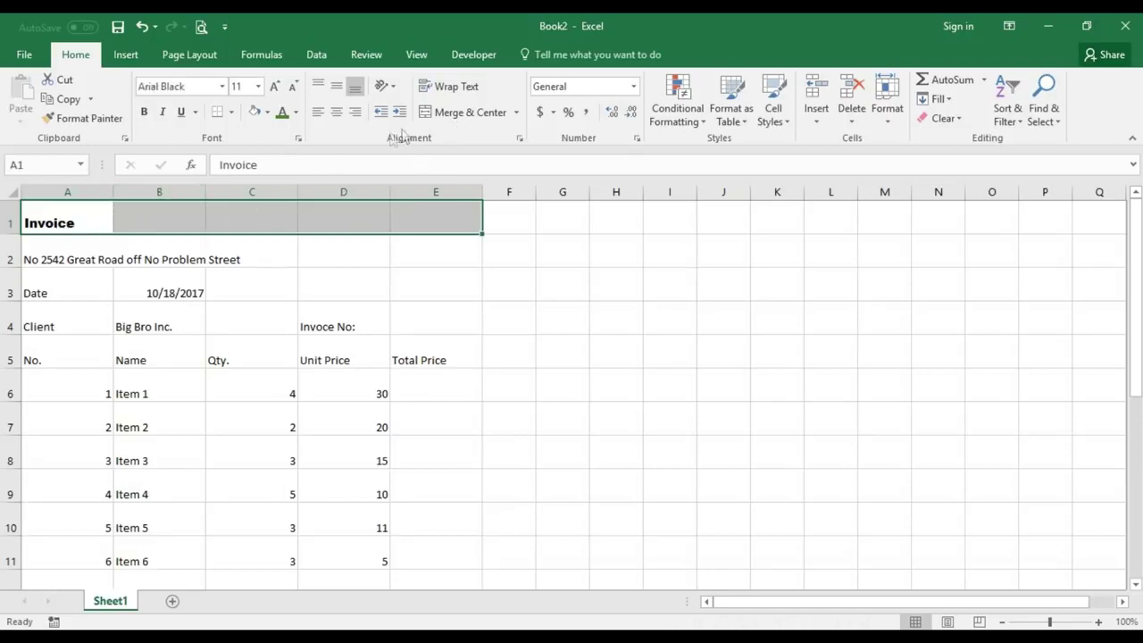
pyautogui.click(459, 112)
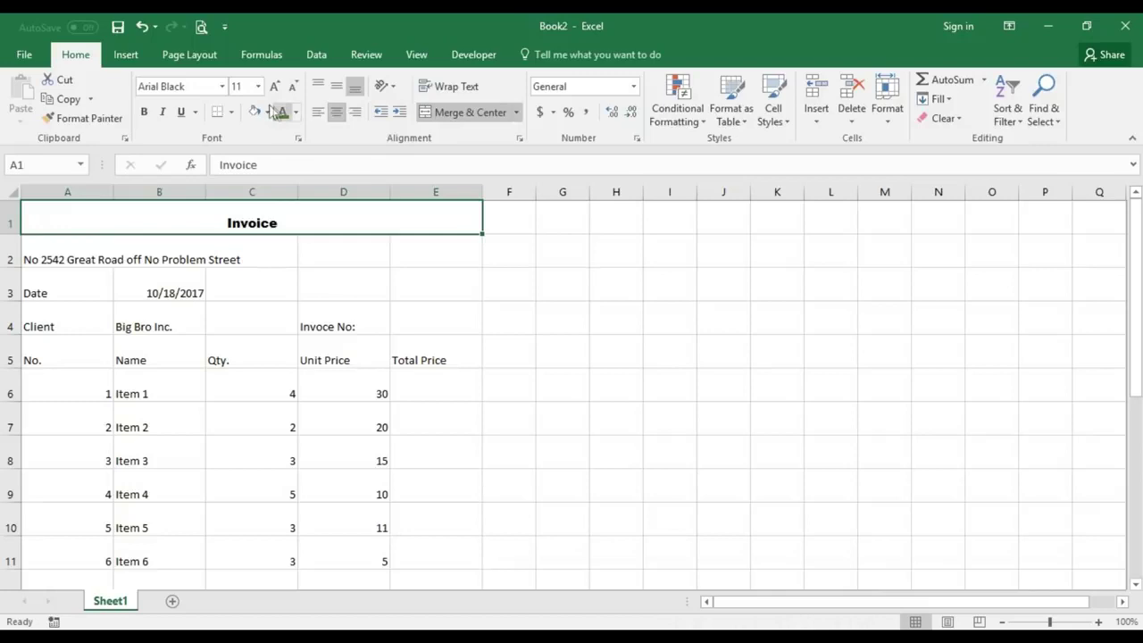
pyautogui.doubleClick(229, 225)
pyautogui.moveTo(225, 223); pyautogui.dragTo(334, 220)
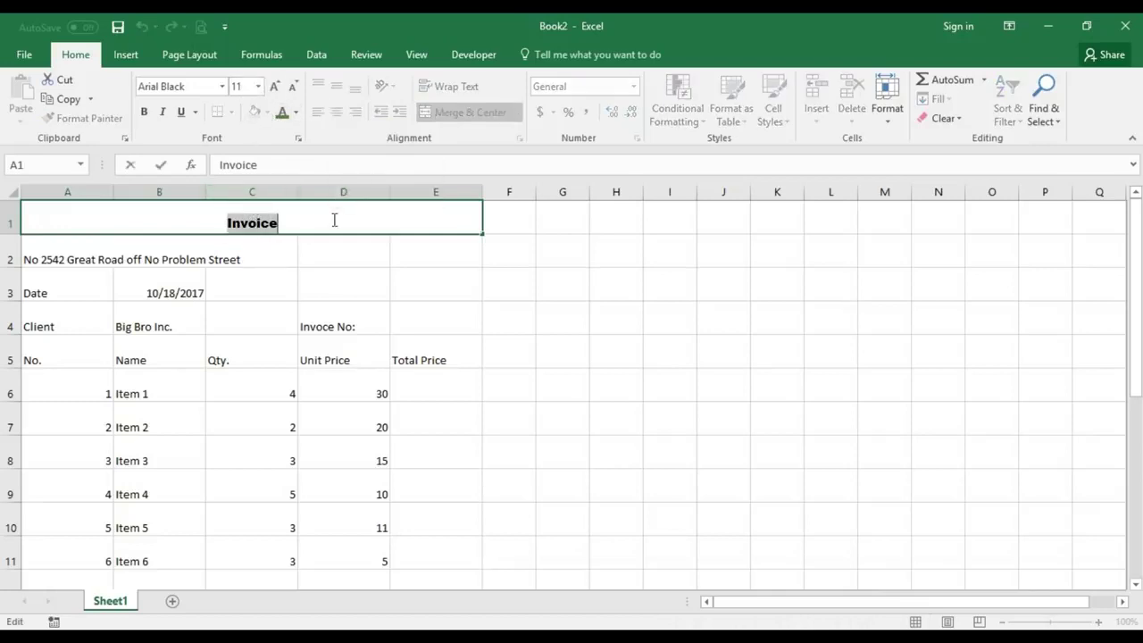
pyautogui.write('I')
pyautogui.write('NVOI')
pyautogui.press('BackSpace')
pyautogui.write('OICE')
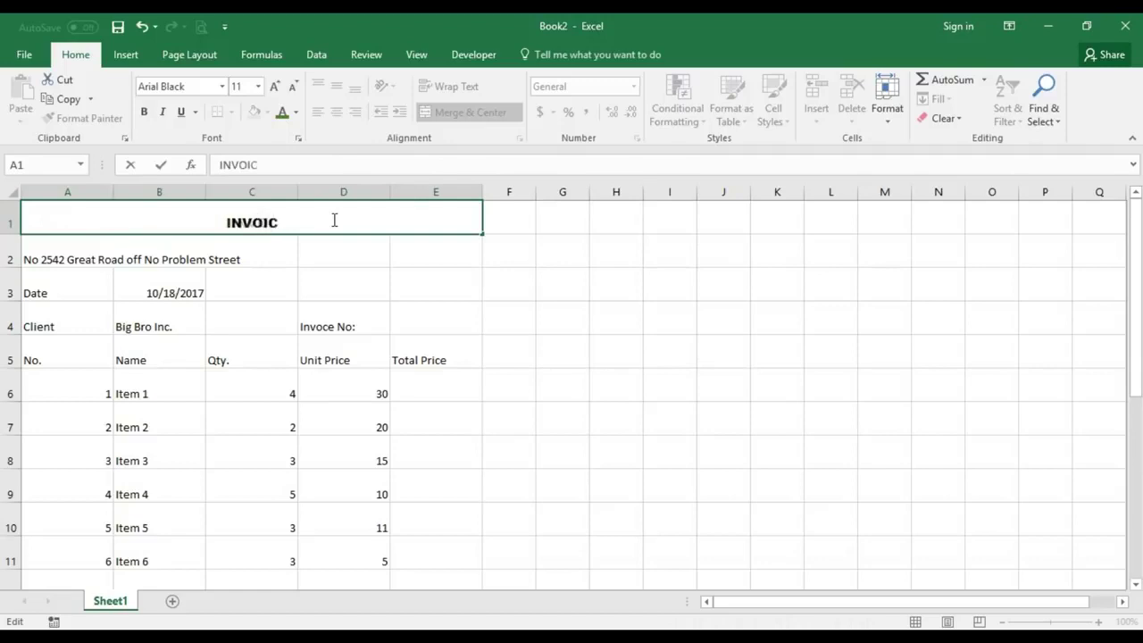
pyautogui.click(337, 249)
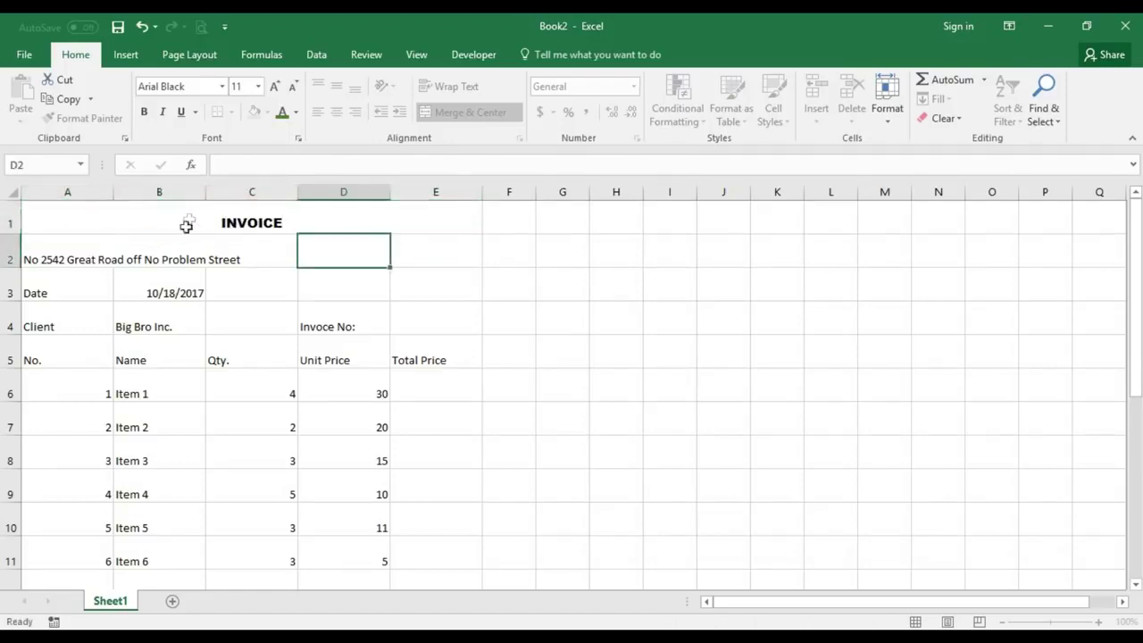
# - Set the INVOICE title to 48 pt and re-merge it across A1:E1
pyautogui.click(168, 223)
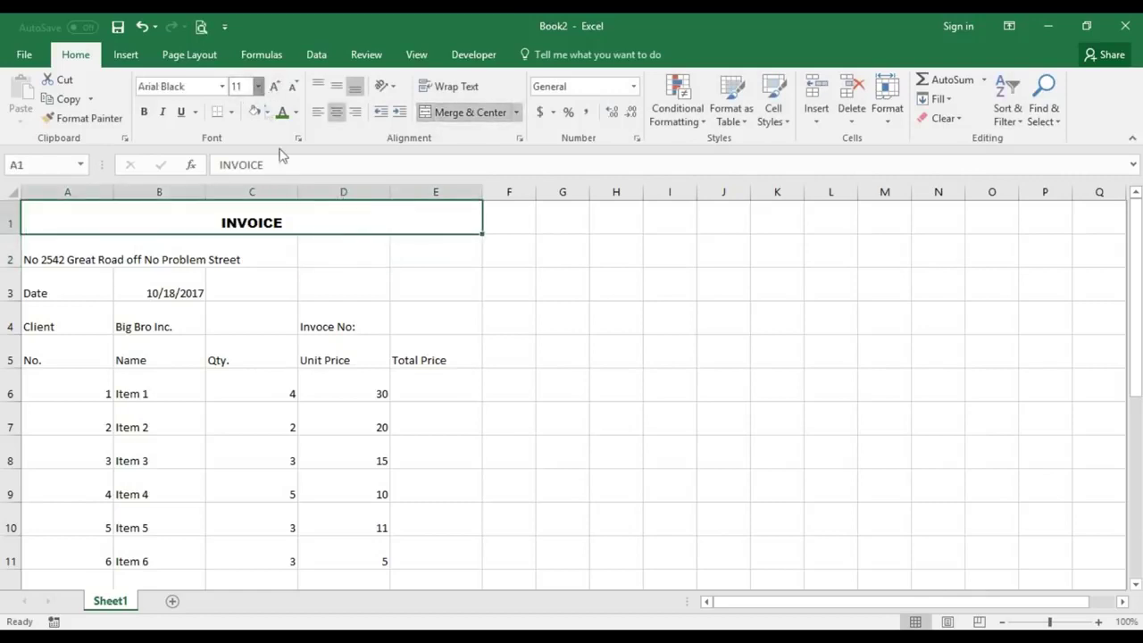
pyautogui.click(258, 87)
pyautogui.click(239, 329)
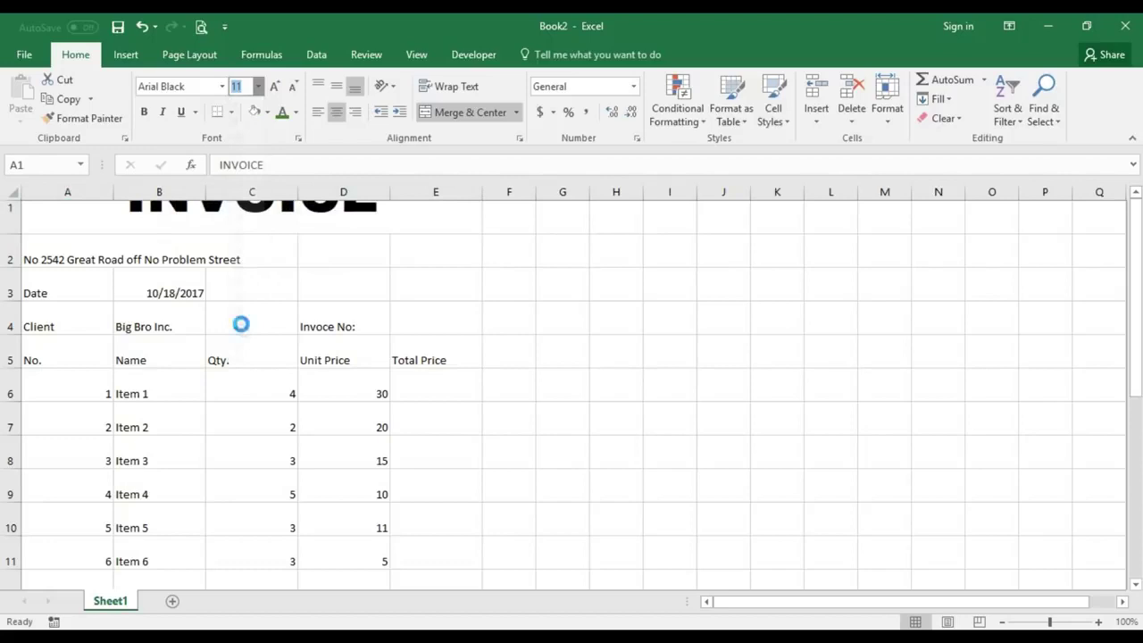
pyautogui.click(276, 247)
pyautogui.click(217, 220)
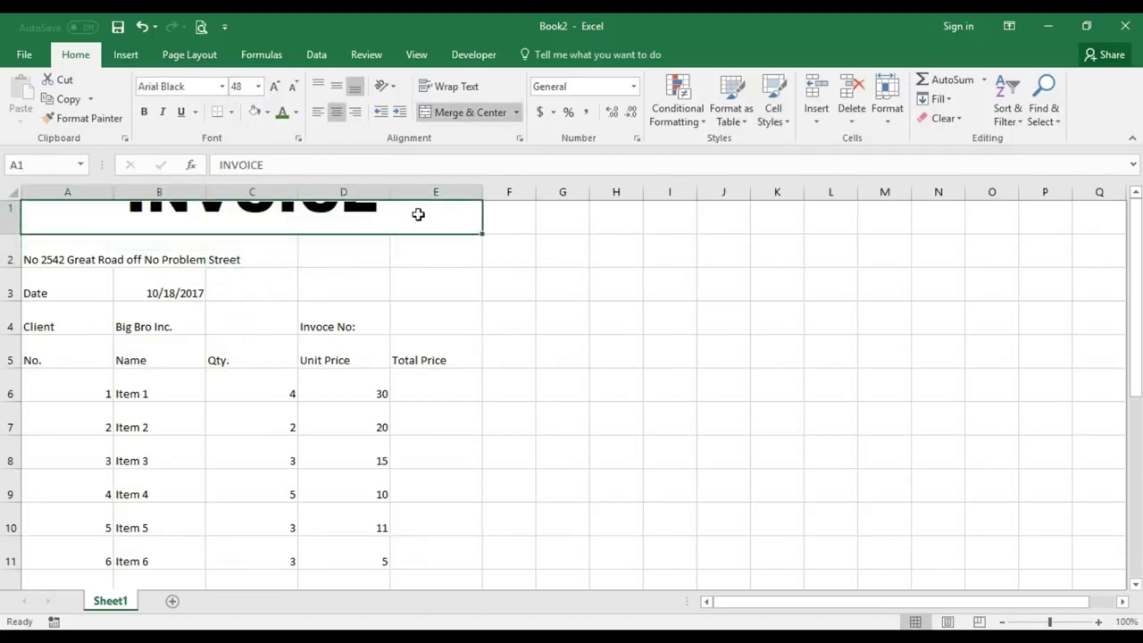
pyautogui.click(442, 112)
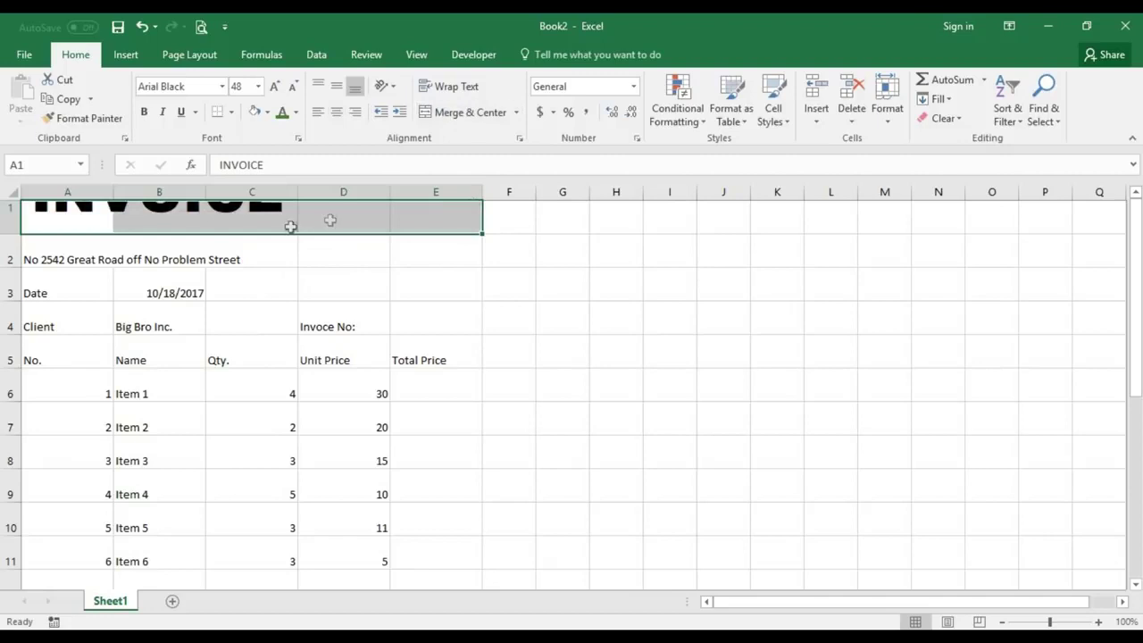
pyautogui.click(473, 112)
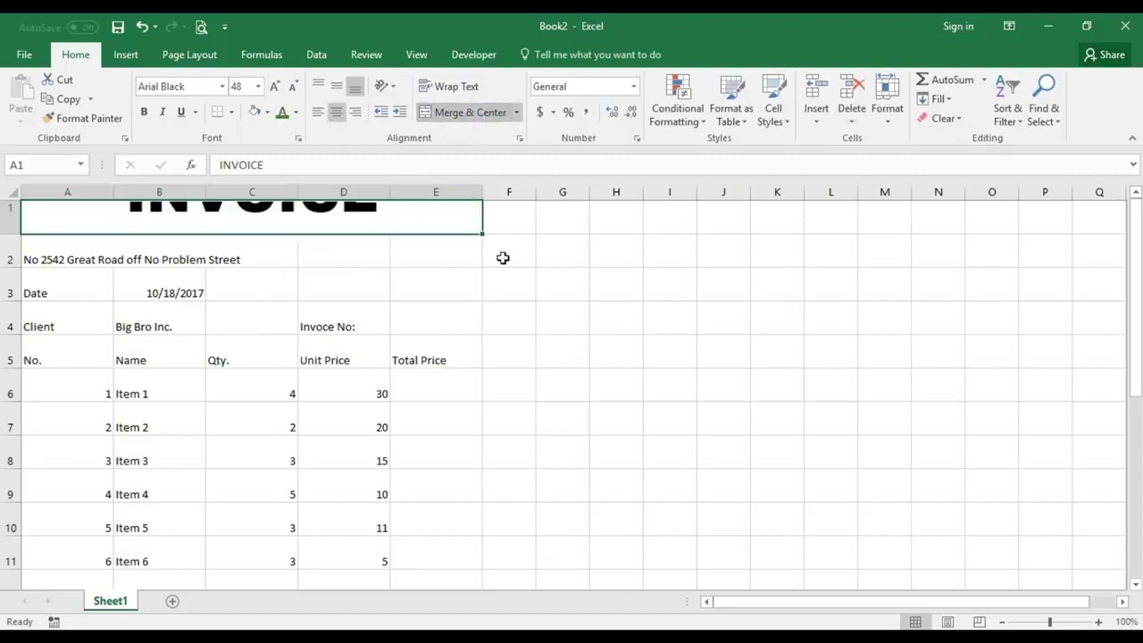
pyautogui.scroll(-1, 166, 265)
pyautogui.scroll(1, 113, 242)
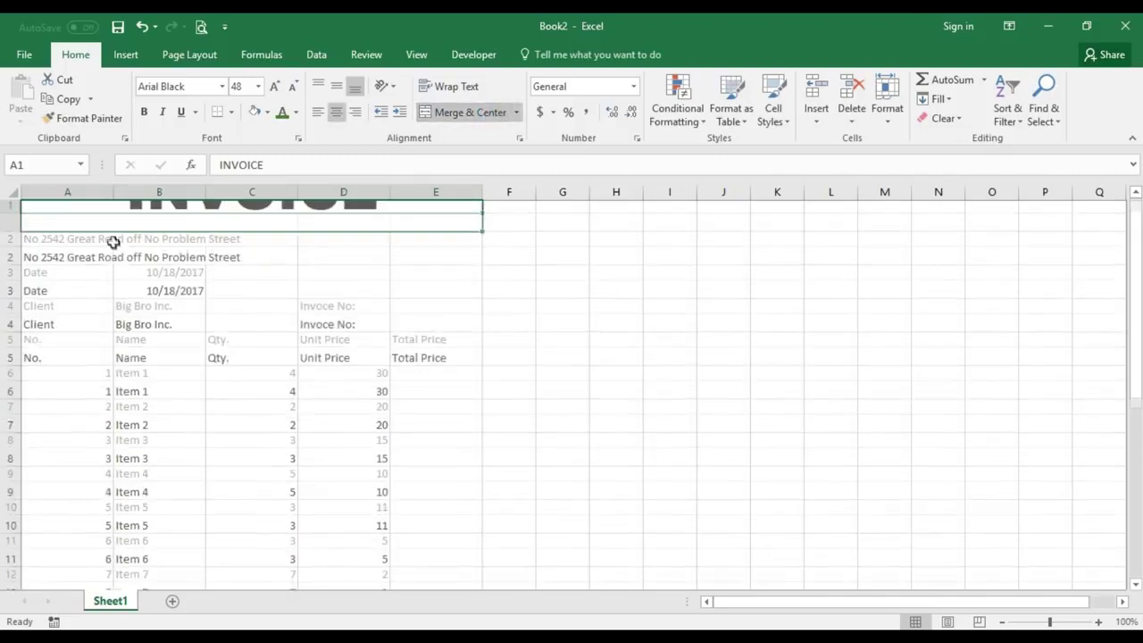
# - Make the title row taller and centre INVOICE vertically within it
pyautogui.moveTo(11, 234); pyautogui.dragTo(11, 280)
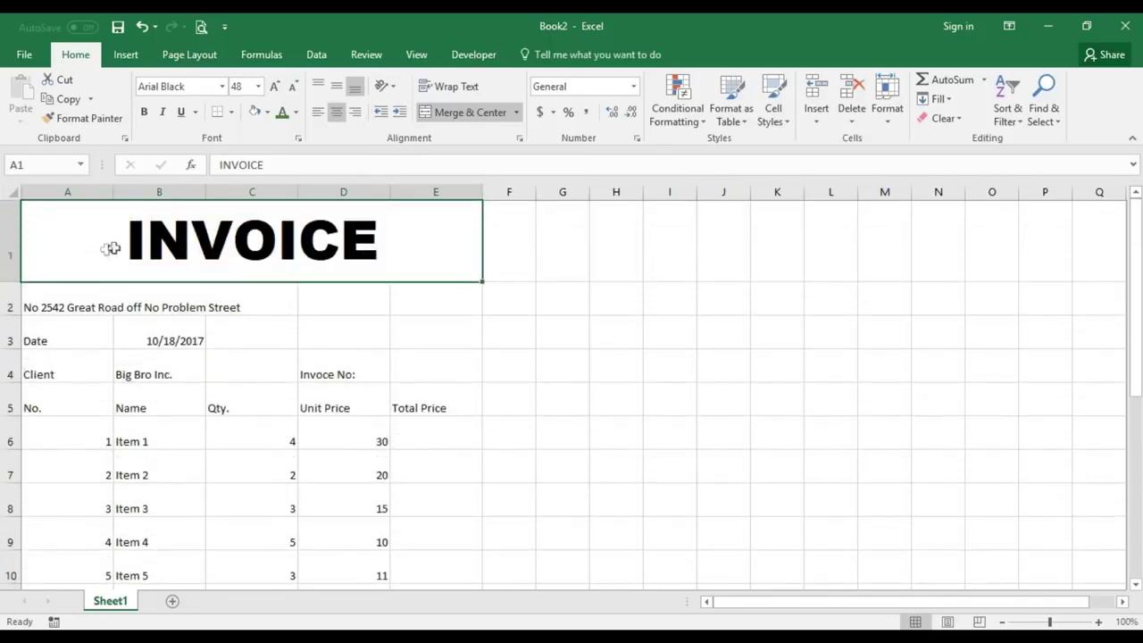
pyautogui.click(336, 86)
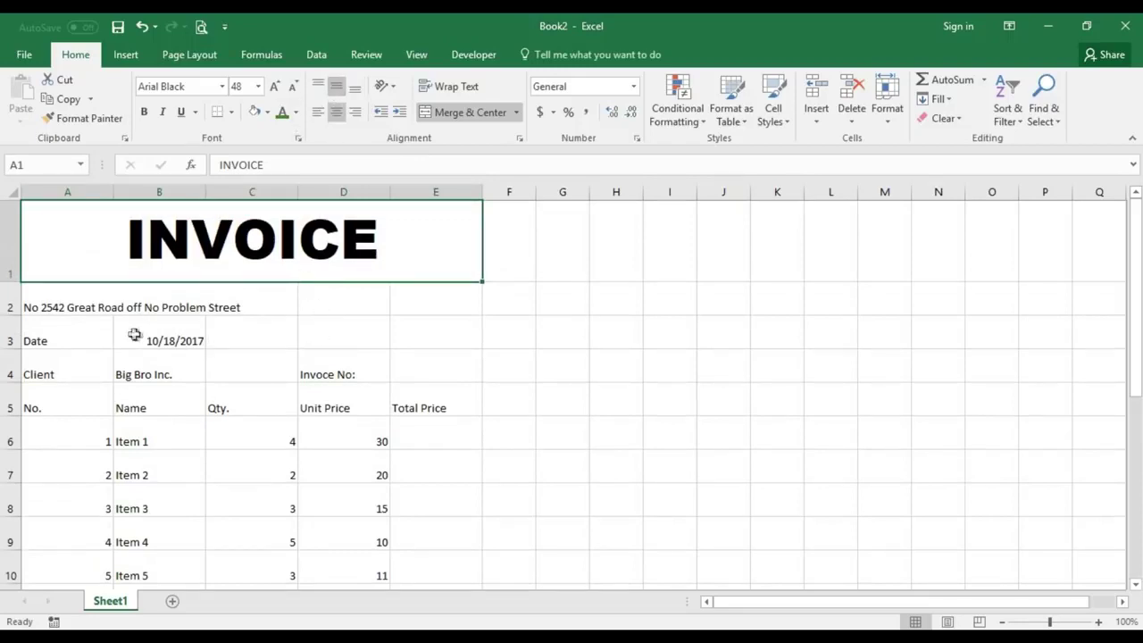
pyautogui.moveTo(53, 298); pyautogui.dragTo(394, 287)
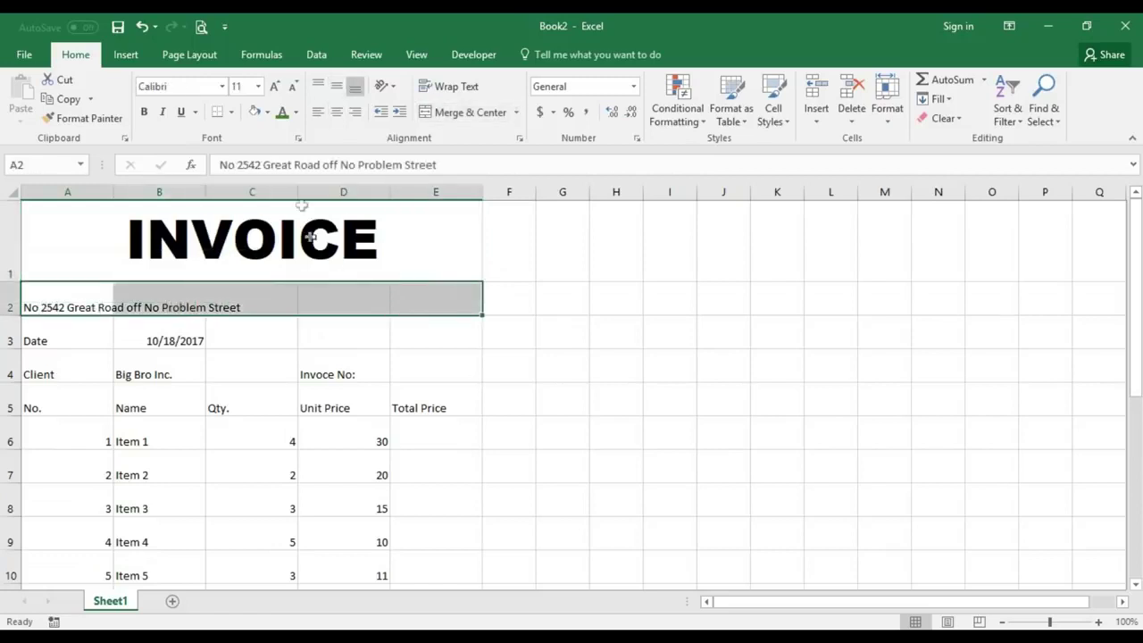
# - Centre the address and merge it across A2:E2
pyautogui.click(337, 112)
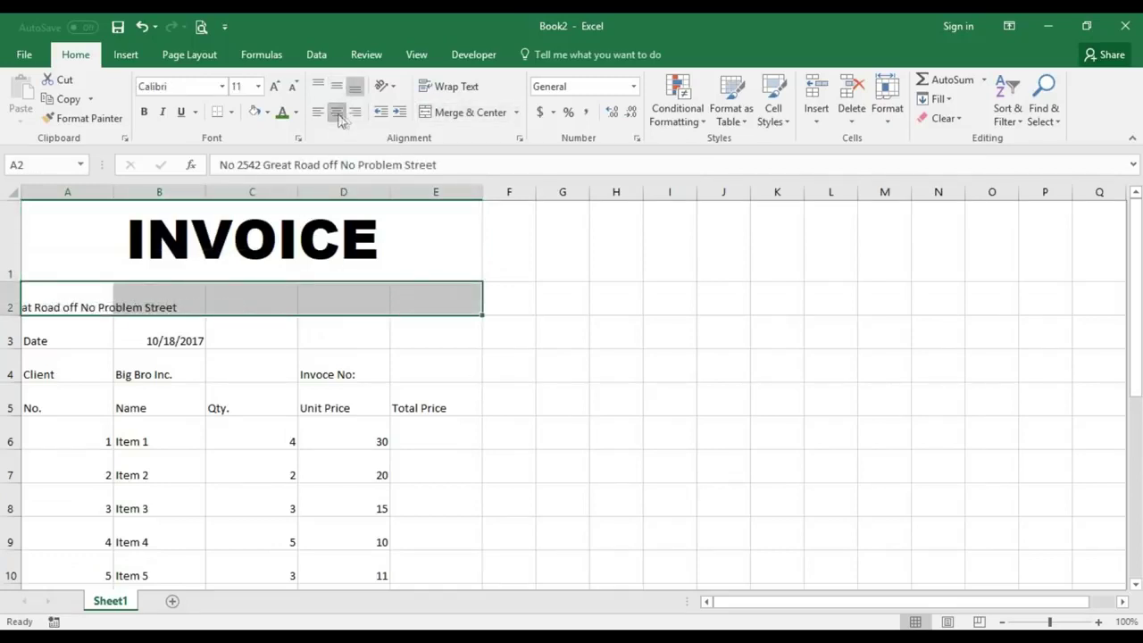
pyautogui.click(451, 112)
pyautogui.moveTo(14, 313); pyautogui.dragTo(9, 300)
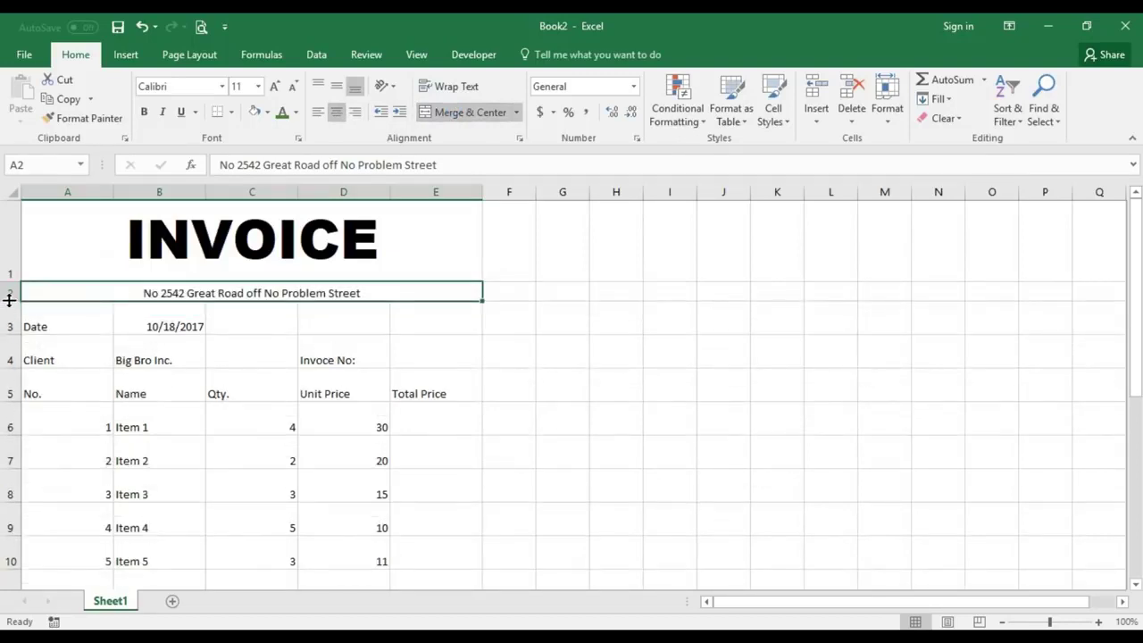
pyautogui.click(96, 329)
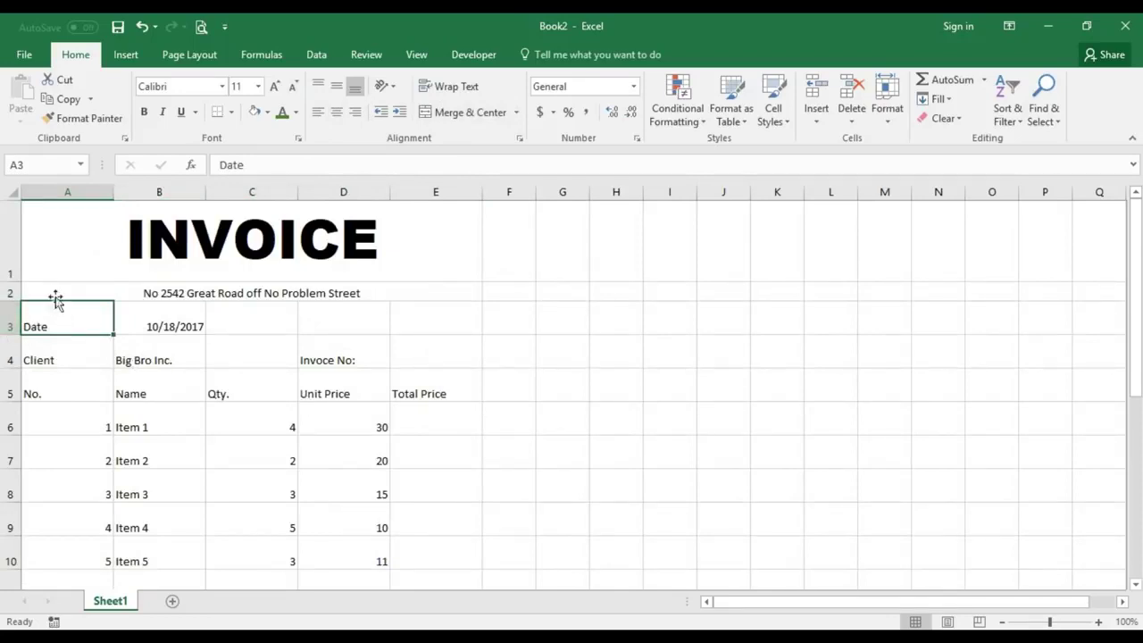
# - Set rows 2 to 4 to a row height of 20
pyautogui.moveTo(55, 293); pyautogui.dragTo(282, 357)
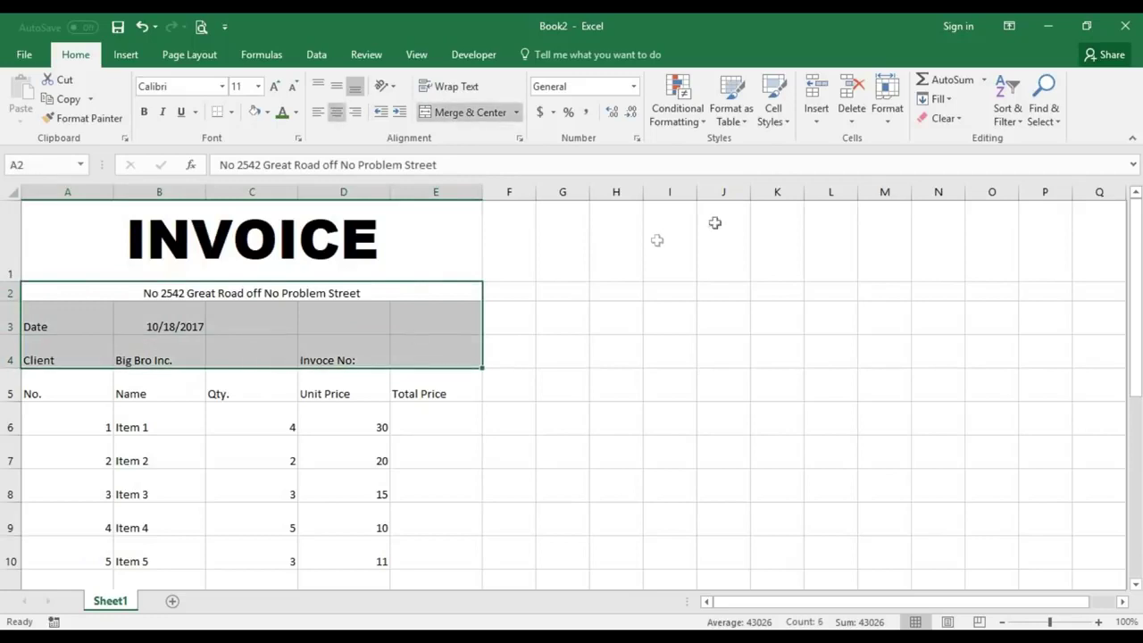
pyautogui.click(890, 111)
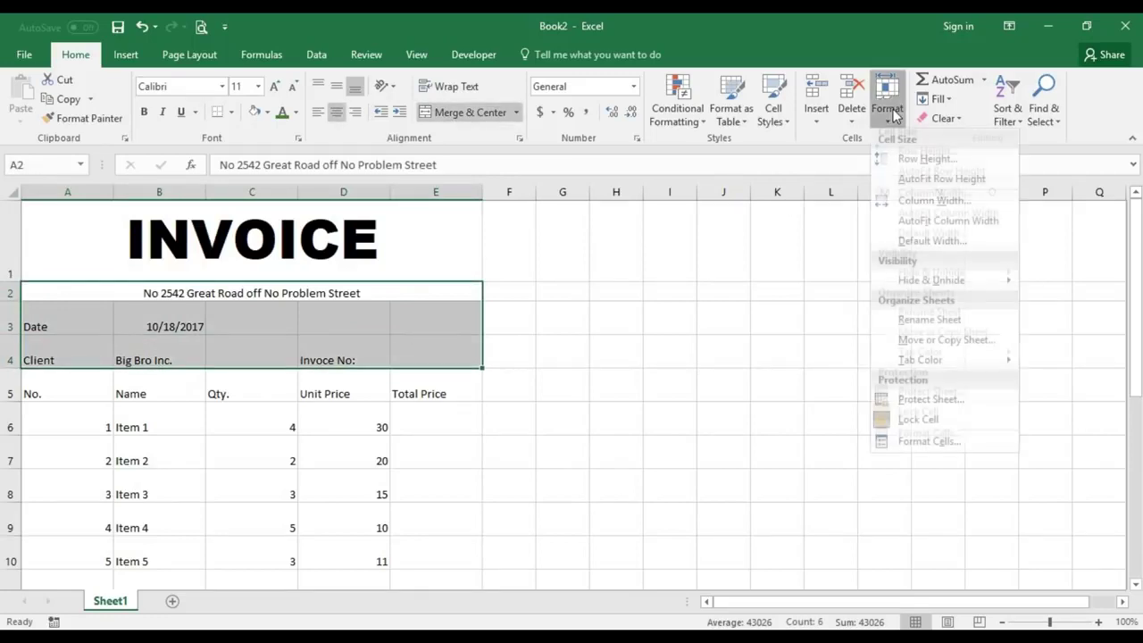
pyautogui.click(899, 161)
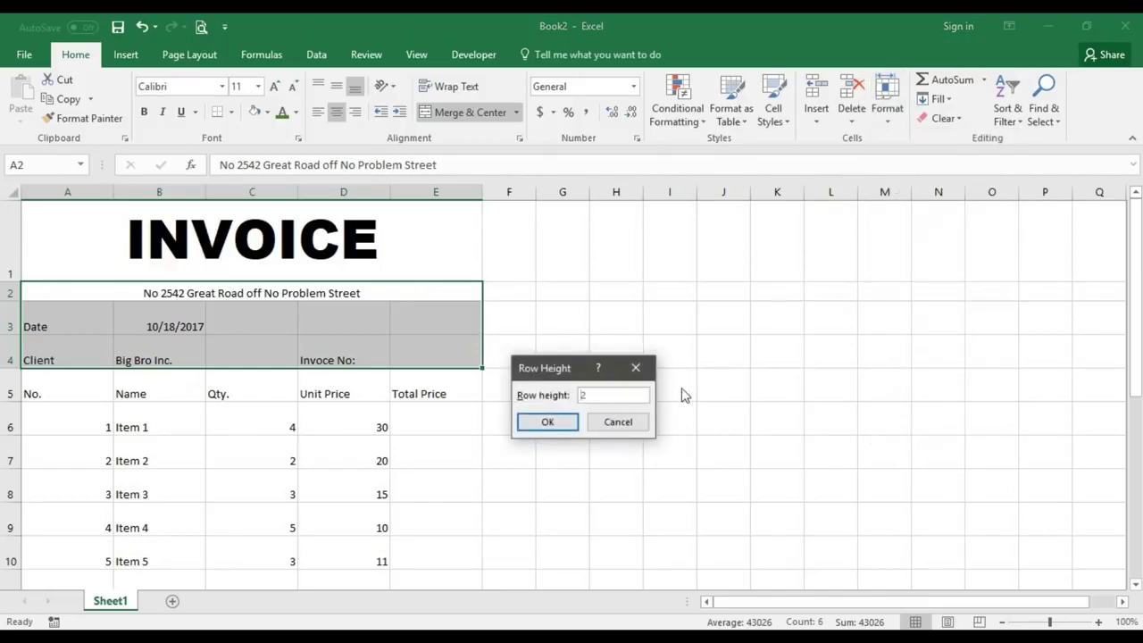
pyautogui.write('20')
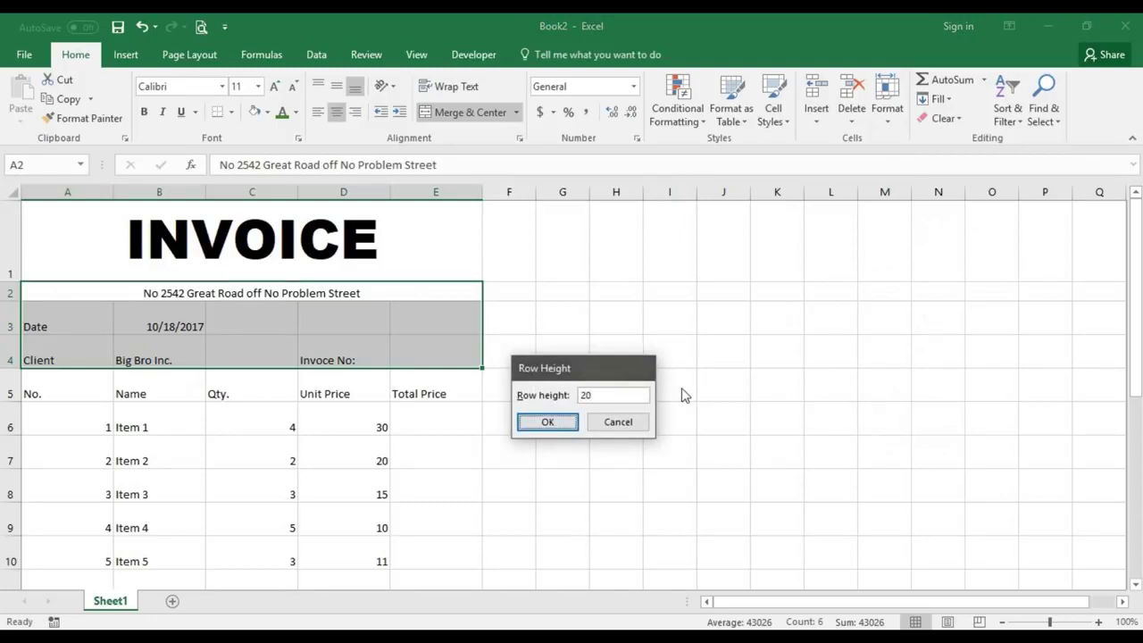
pyautogui.press('Return')
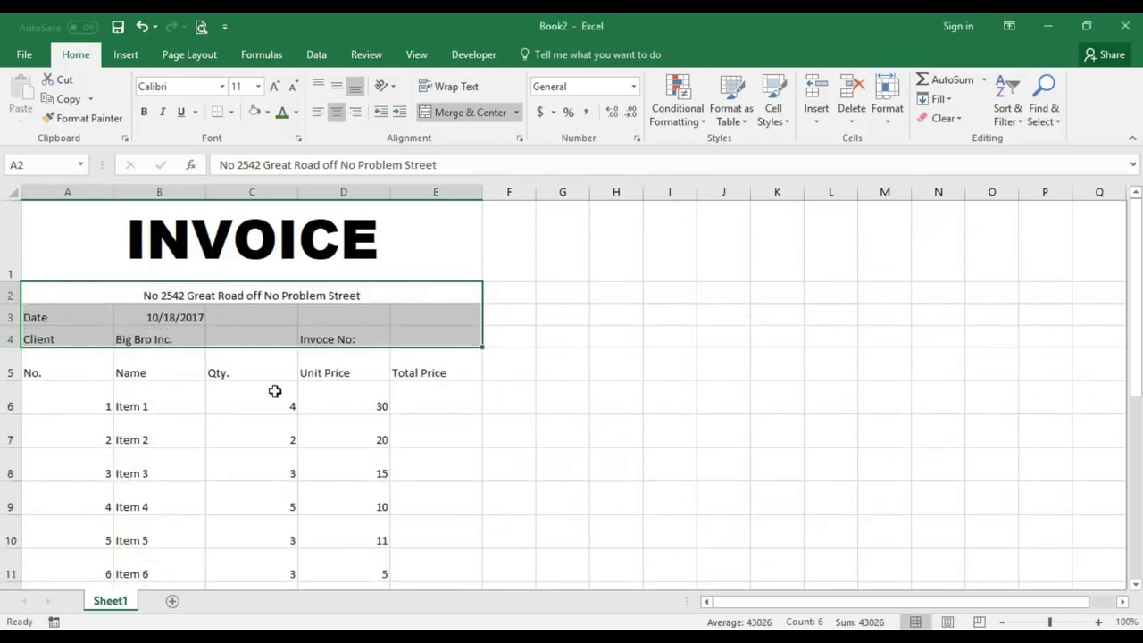
pyautogui.click(275, 391)
# - Select the table range A3:E21, from the Date row down to the Tel row
pyautogui.click(404, 340)
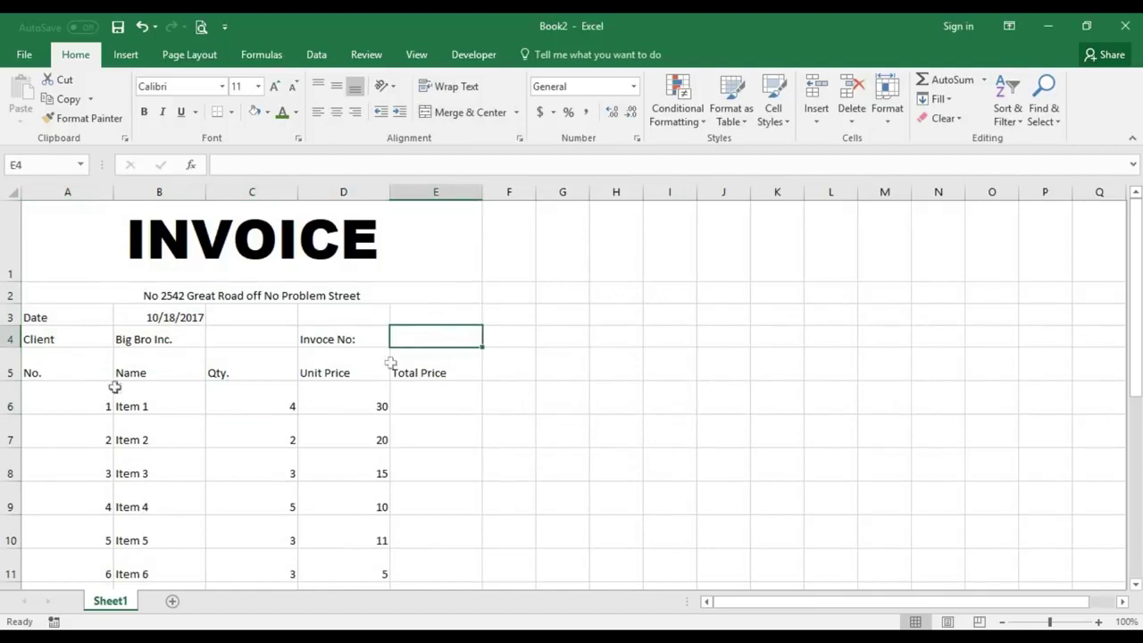
pyautogui.scroll(-1, 77, 321)
pyautogui.scroll(1, 76, 301)
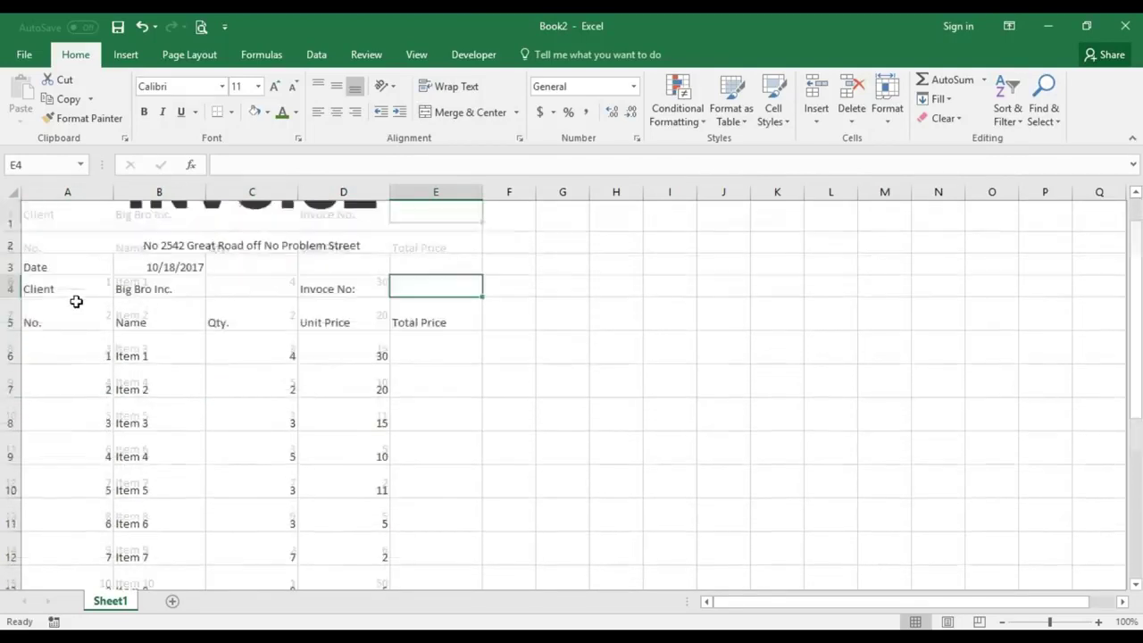
pyautogui.moveTo(62, 245); pyautogui.dragTo(317, 572)
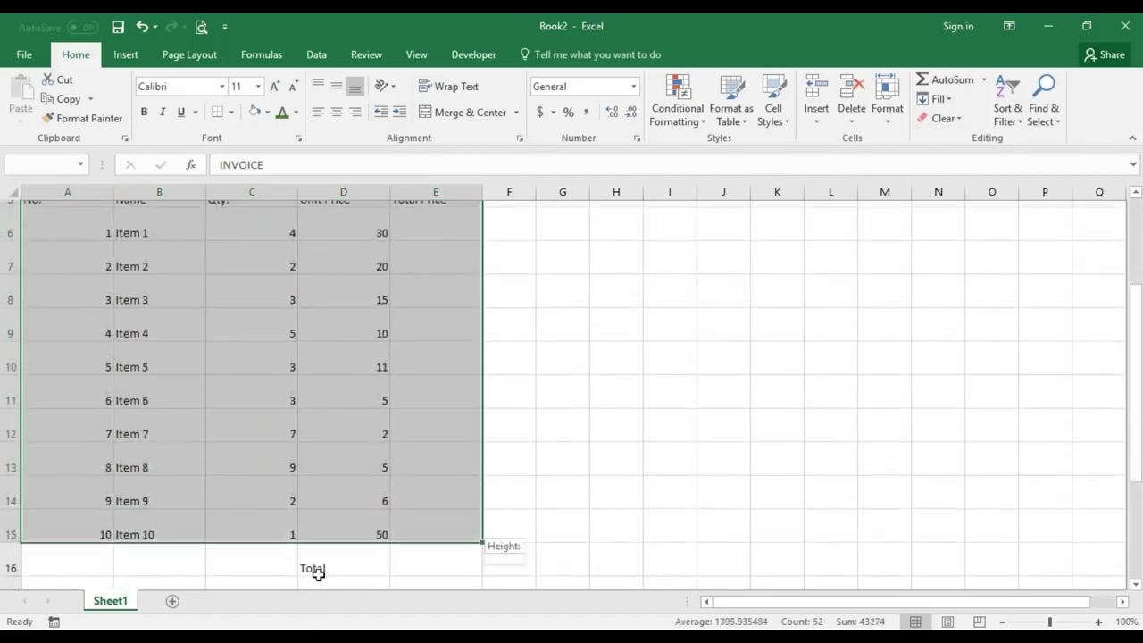
pyautogui.click(265, 429)
pyautogui.scroll(-3, 273, 438)
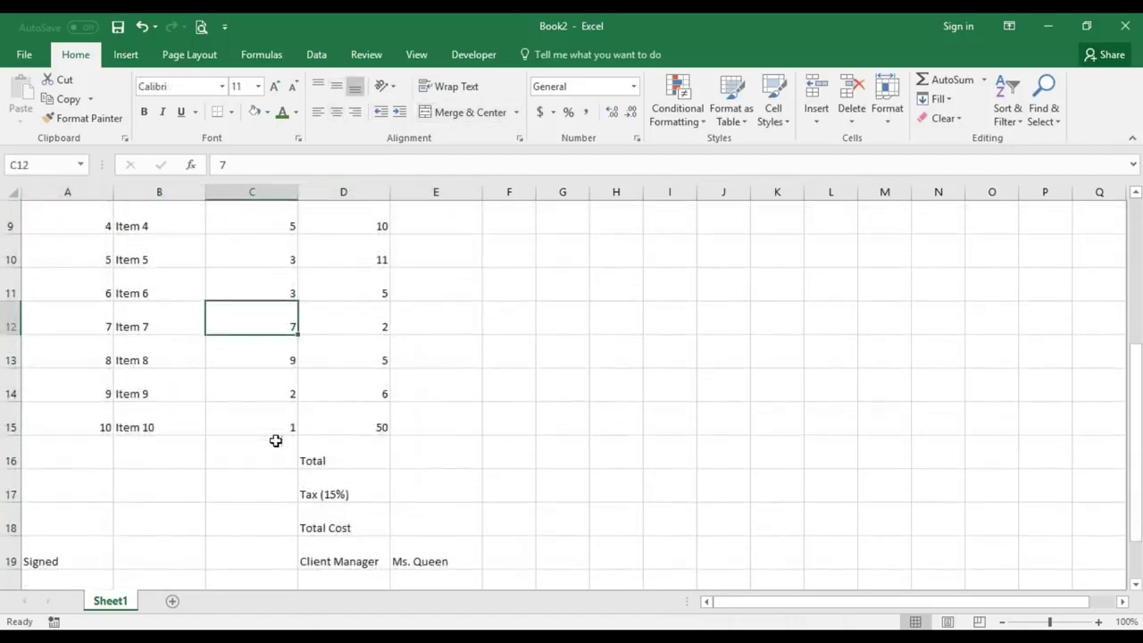
pyautogui.moveTo(457, 427); pyautogui.dragTo(36, 315)
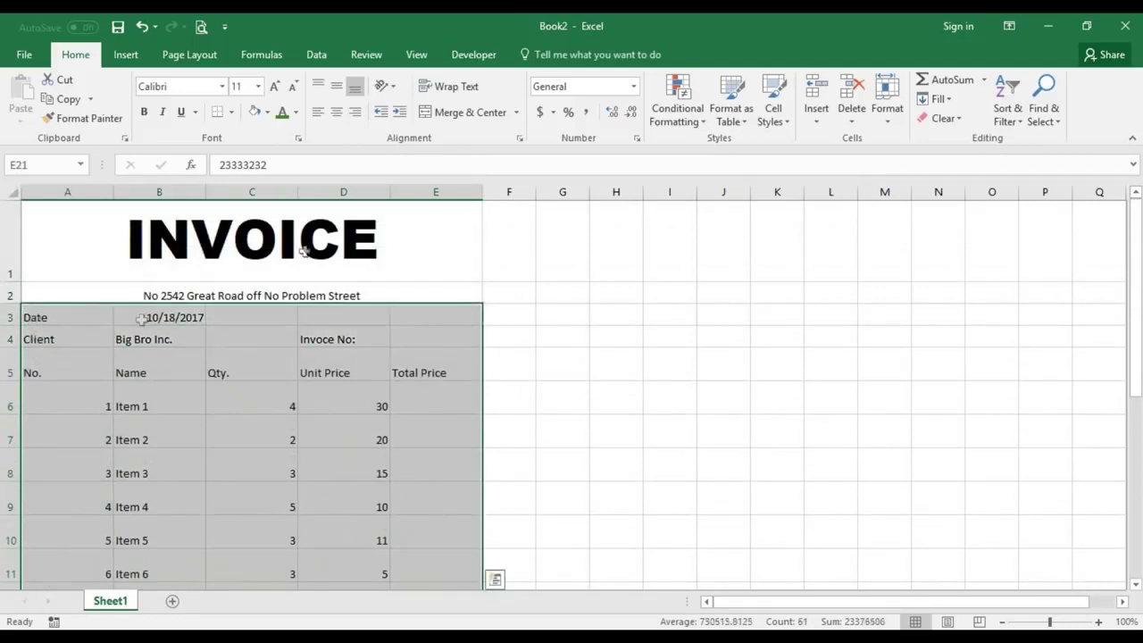
# - Set the table's vertical alignment to Center and turn on Wrap text
pyautogui.click(519, 140)
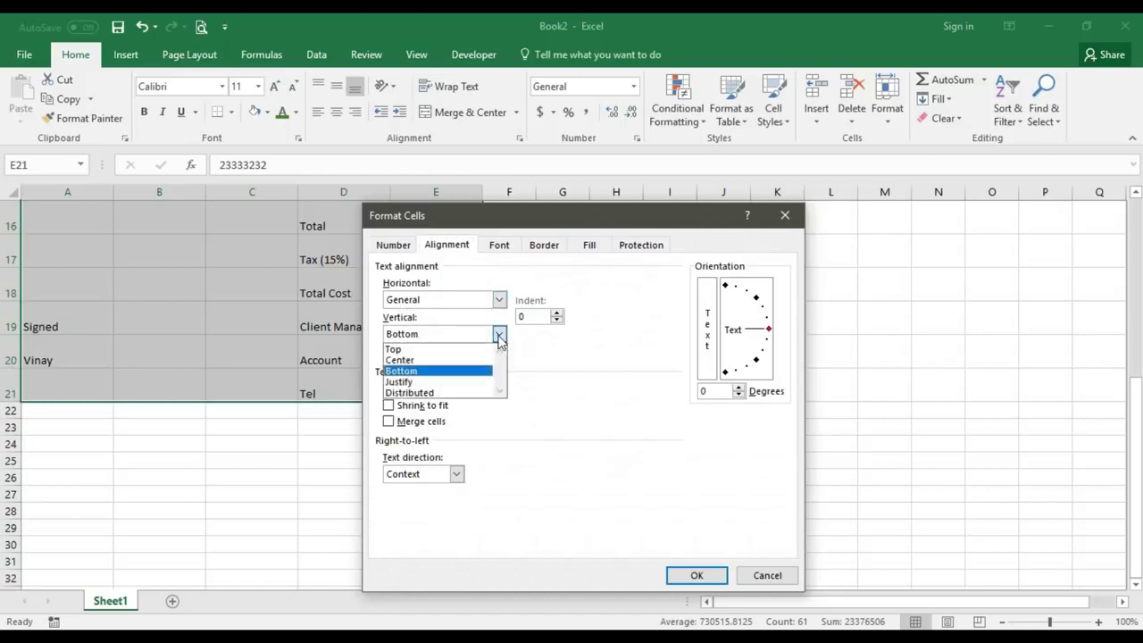
pyautogui.click(463, 369)
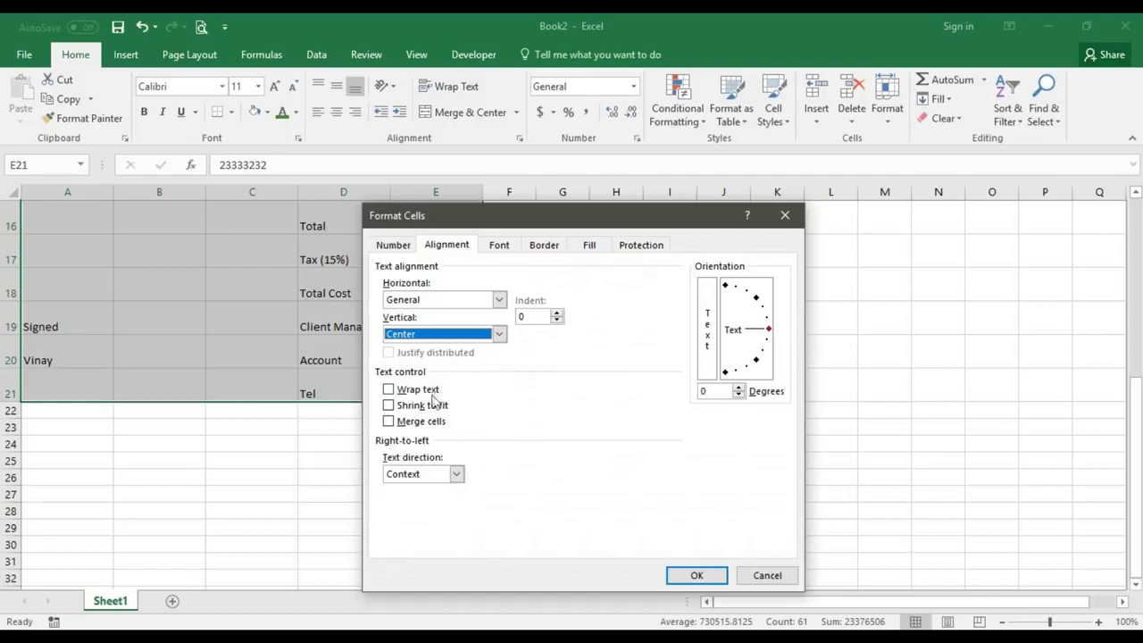
pyautogui.click(427, 390)
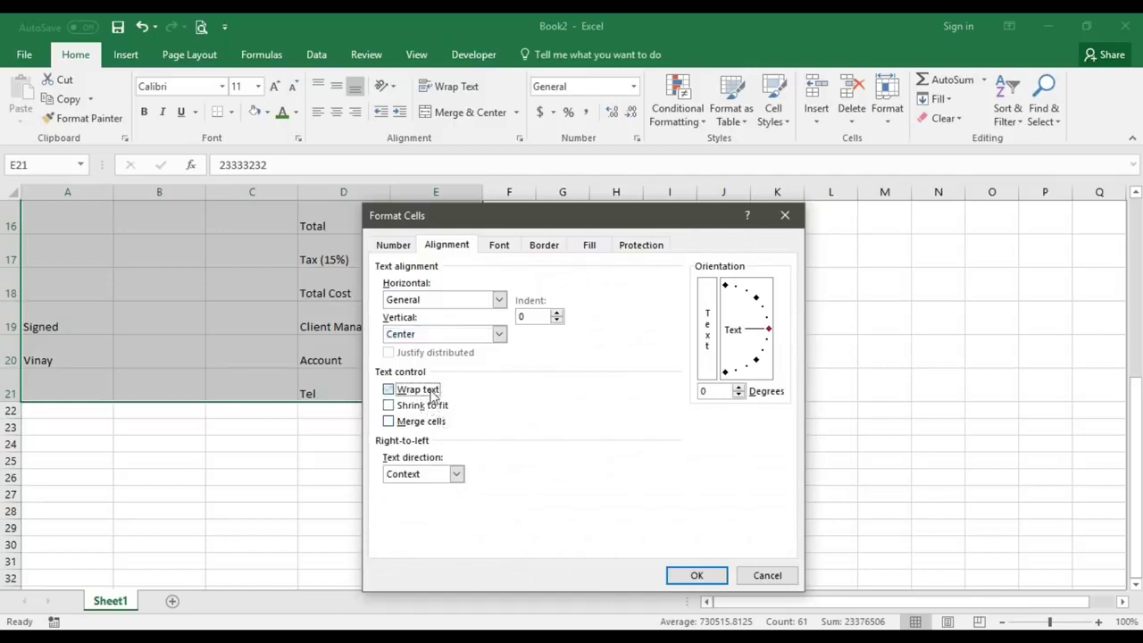
pyautogui.click(694, 576)
pyautogui.press('Return')
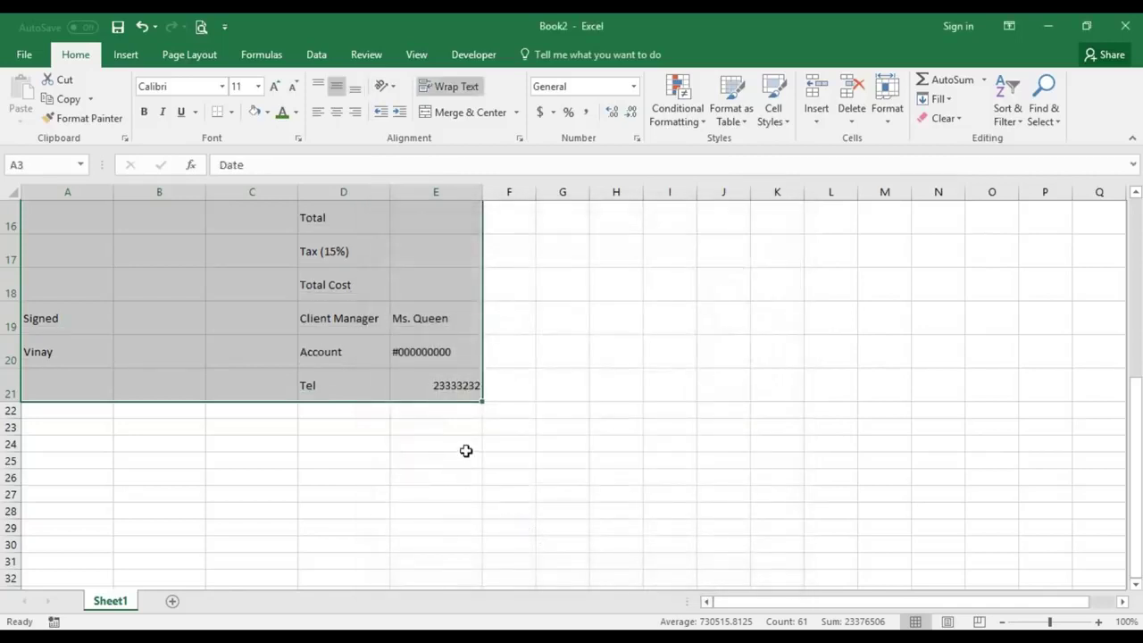
pyautogui.scroll(2, 465, 451)
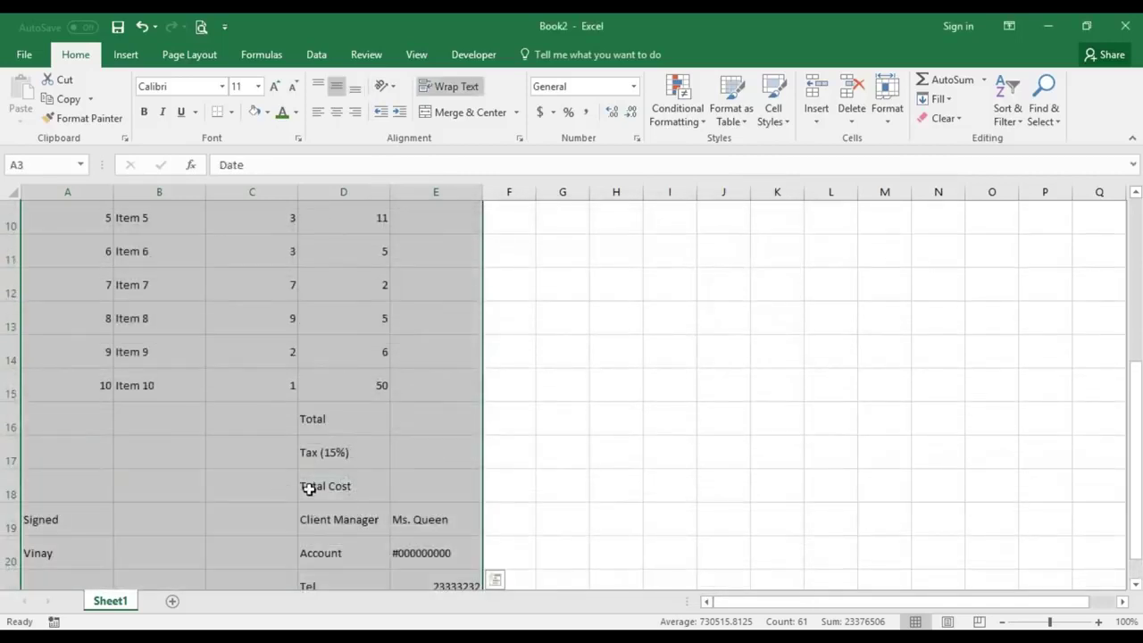
pyautogui.scroll(2, 310, 485)
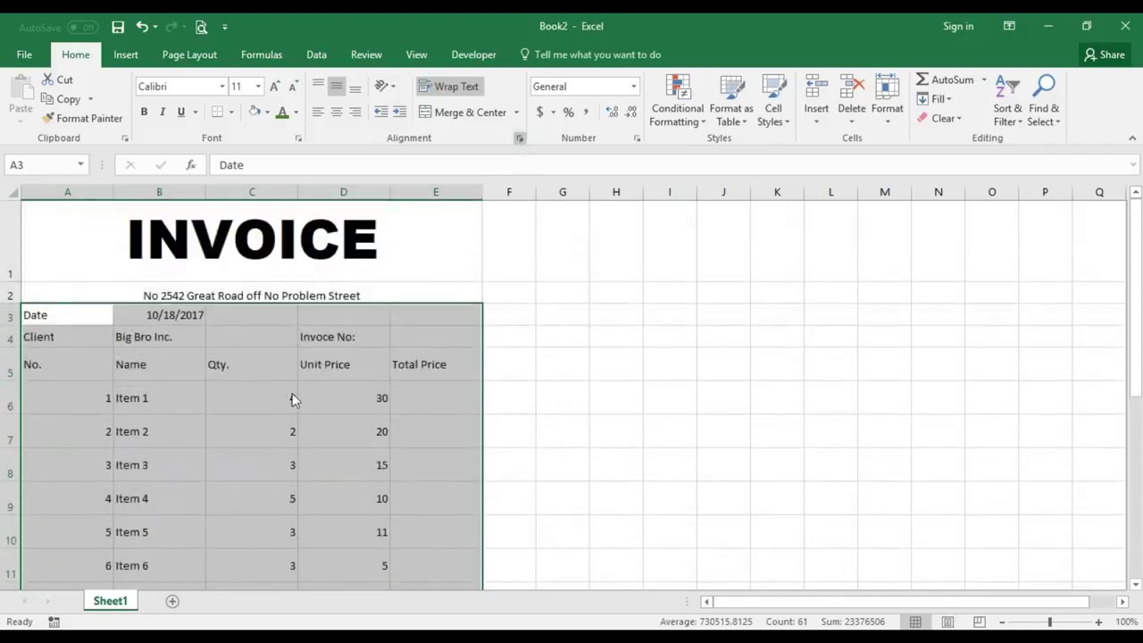
# - Set the table's horizontal alignment to Center via Format Cells
pyautogui.hotkey('ctrl', '1')
pyautogui.click(501, 302)
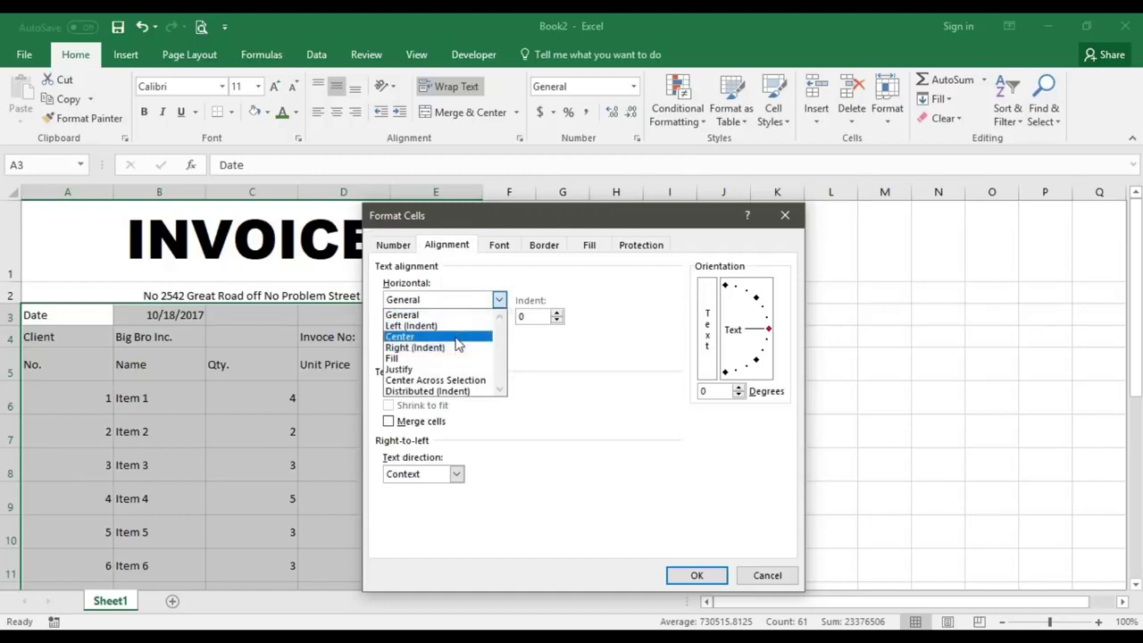
pyautogui.click(457, 344)
pyautogui.click(695, 576)
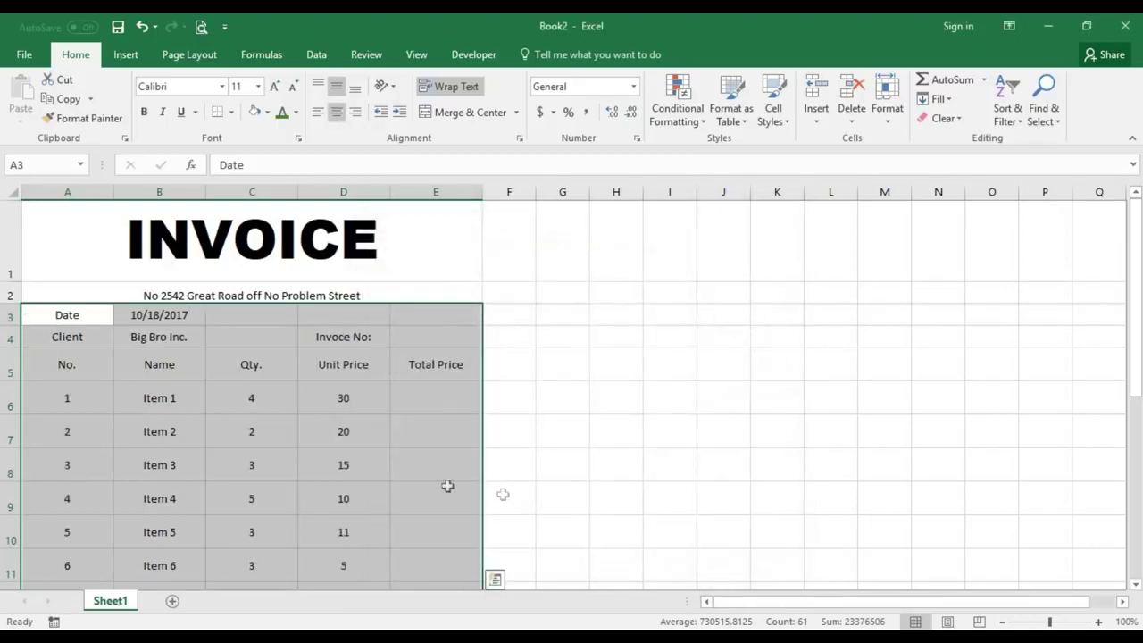
pyautogui.scroll(-2, 235, 481)
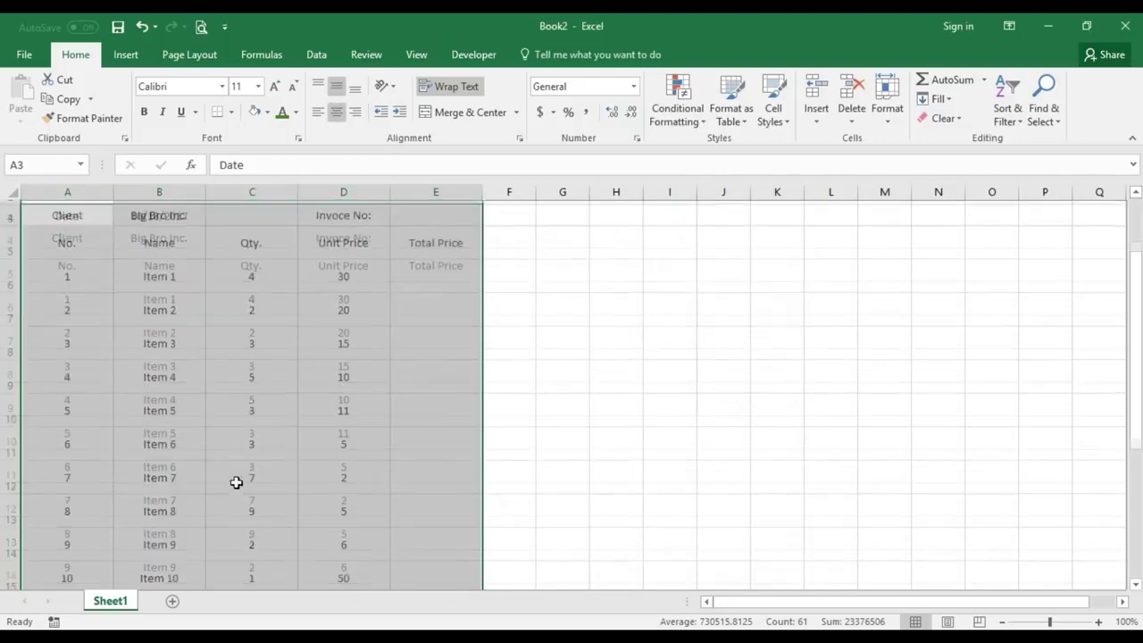
pyautogui.scroll(-2, 236, 482)
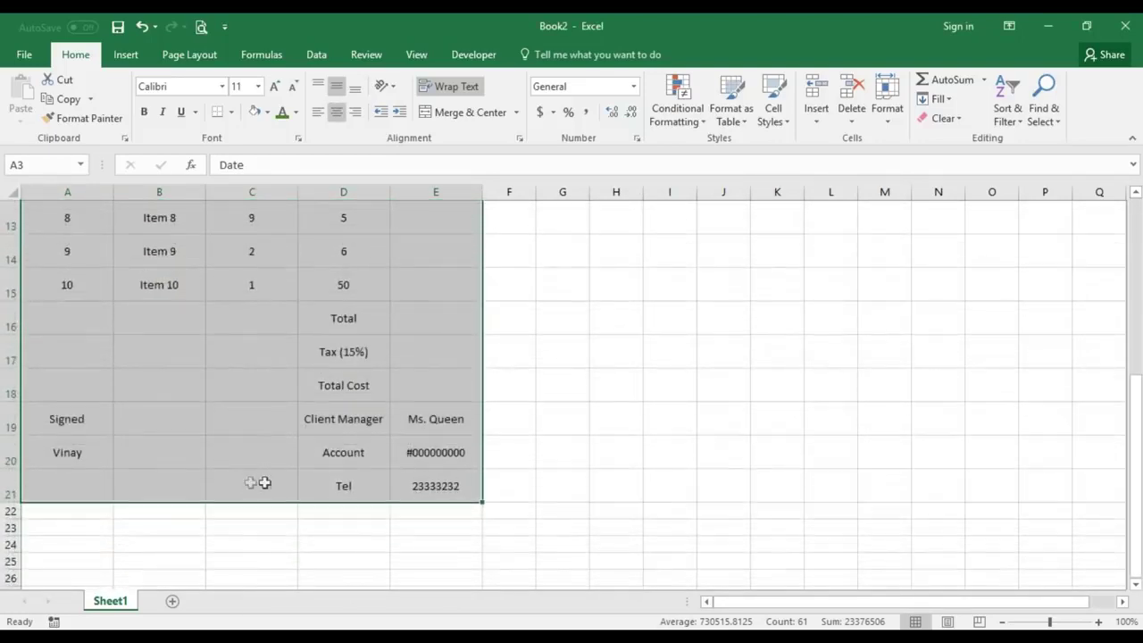
pyautogui.scroll(4, 331, 481)
pyautogui.scroll(-3, 331, 480)
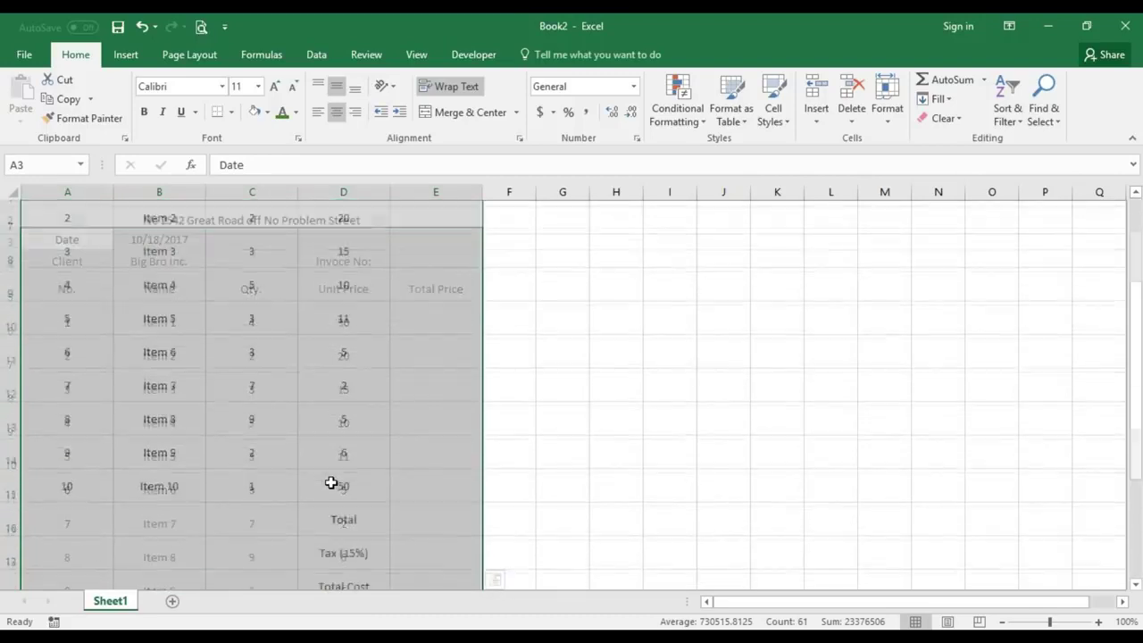
pyautogui.click(346, 452)
pyautogui.scroll(-1, 349, 458)
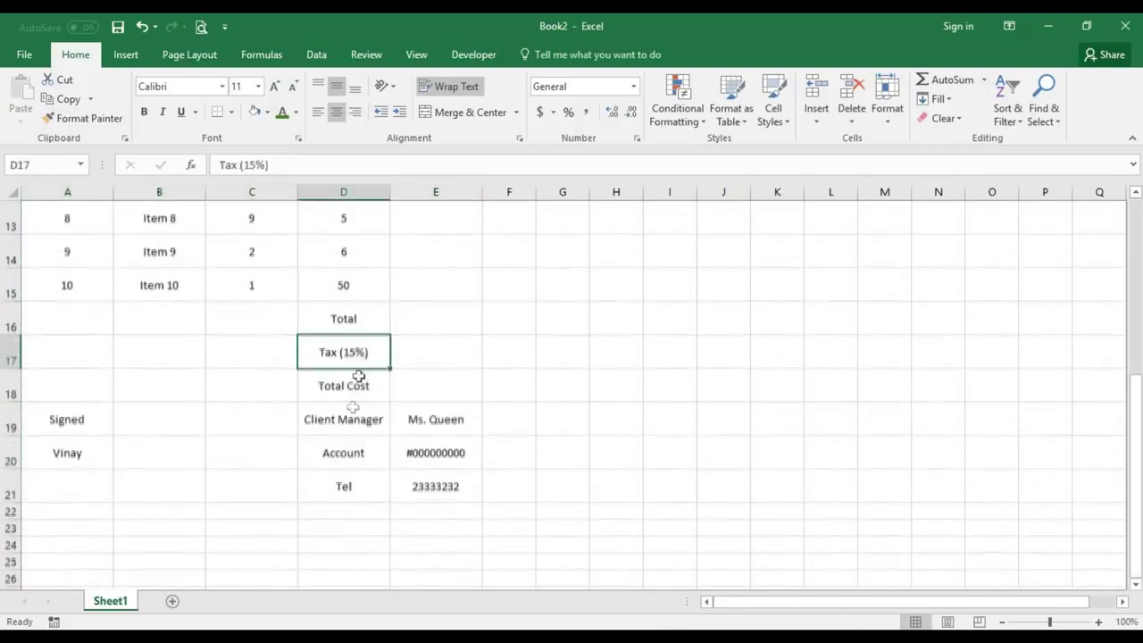
# - Make the footer labels Total through Tel (D16:D21) bold and right-aligned
pyautogui.moveTo(353, 322); pyautogui.dragTo(360, 481)
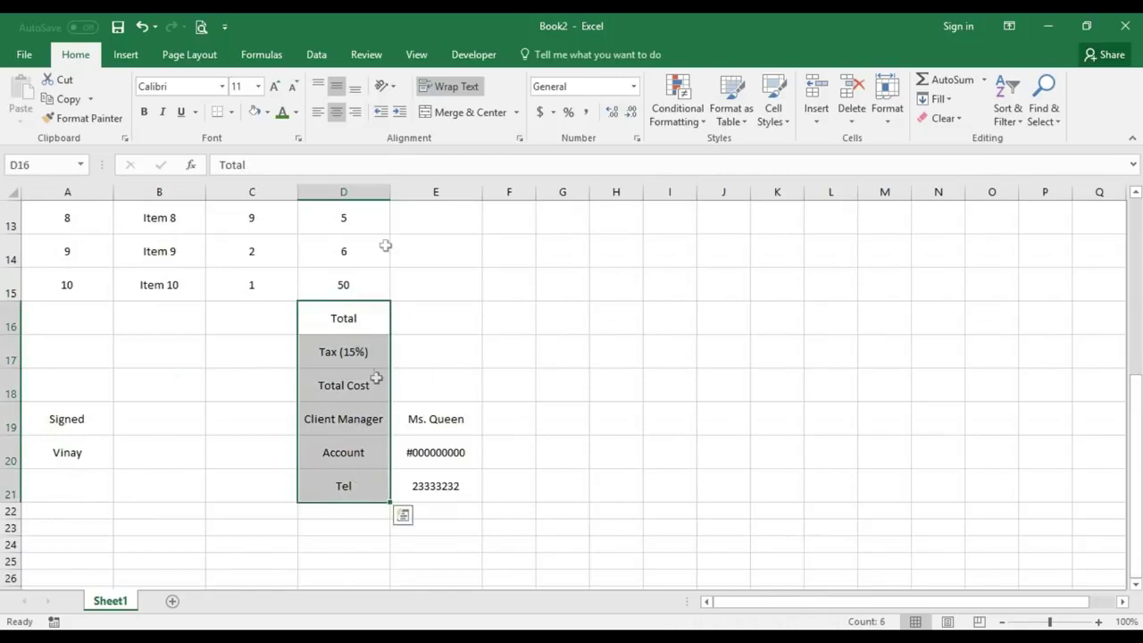
pyautogui.click(354, 113)
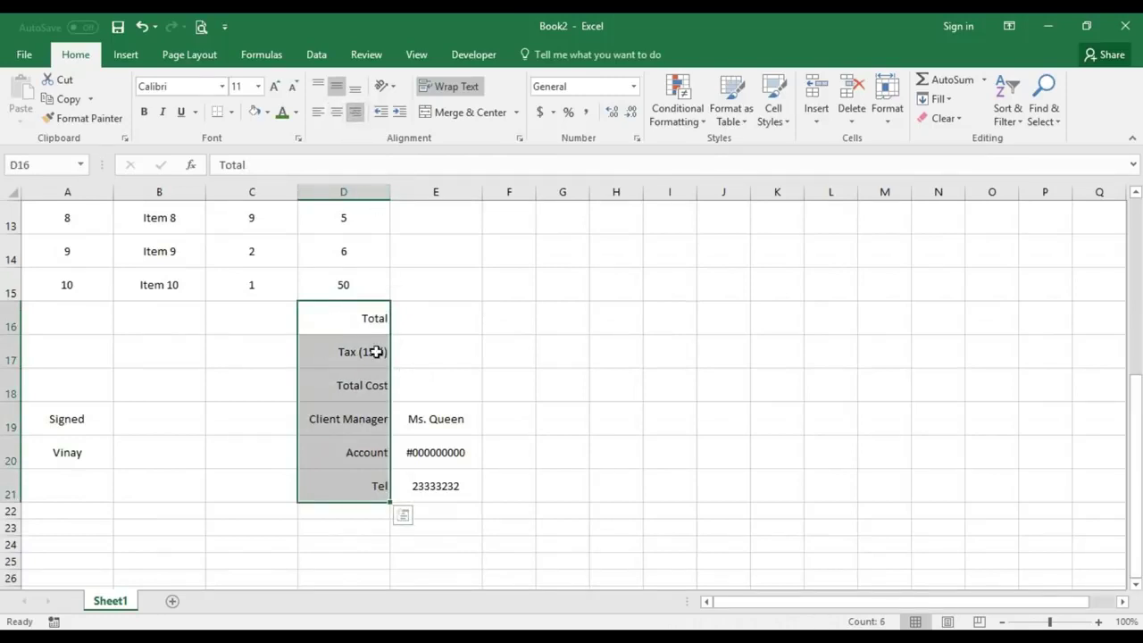
pyautogui.click(144, 111)
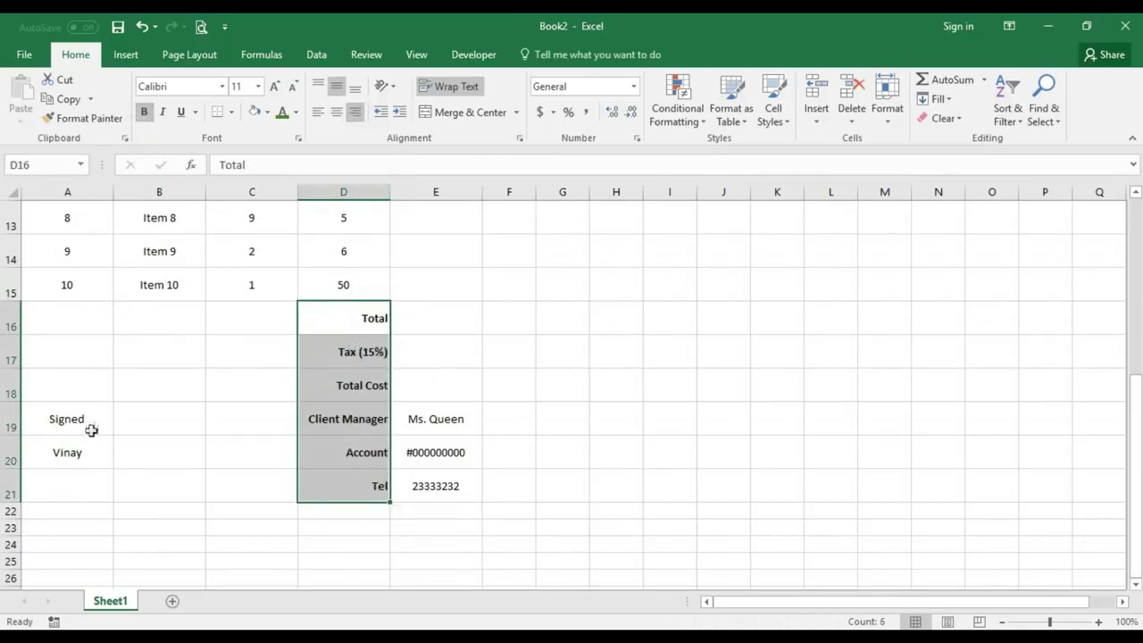
# - Left-align the Signed label and name in A19:A20
pyautogui.moveTo(71, 418); pyautogui.dragTo(72, 451)
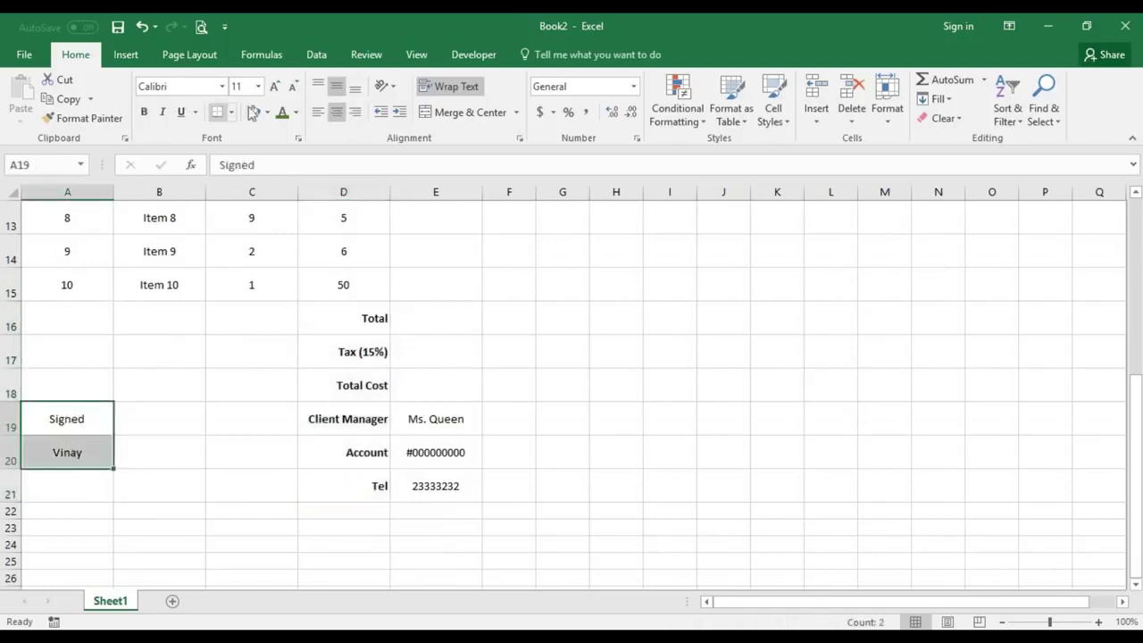
pyautogui.click(318, 113)
pyautogui.scroll(1, 442, 406)
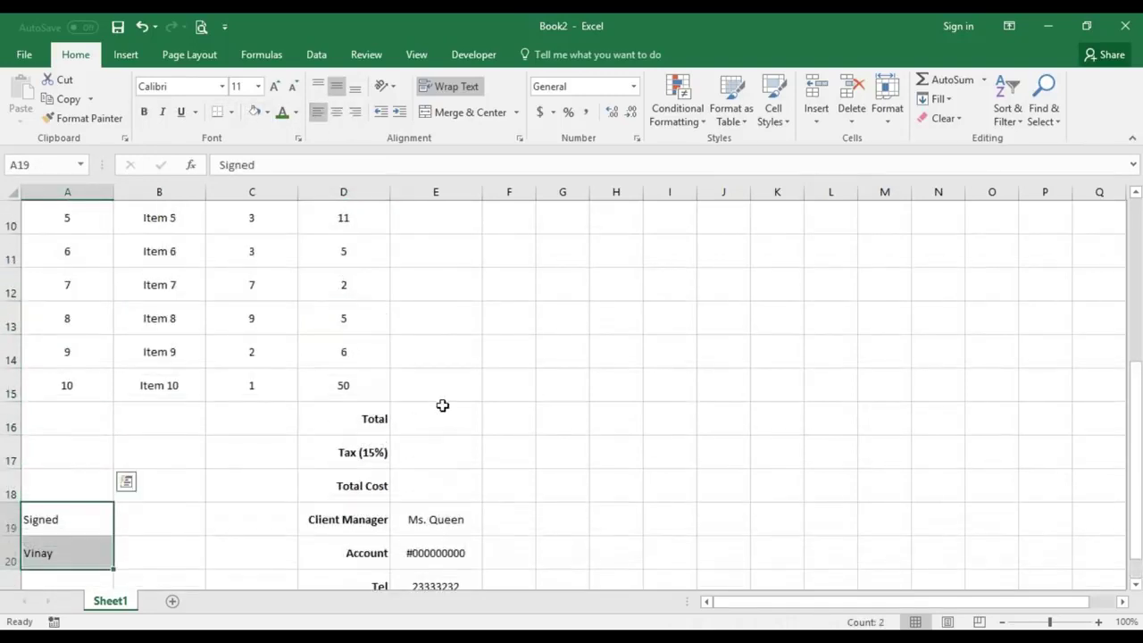
pyautogui.scroll(3, 447, 425)
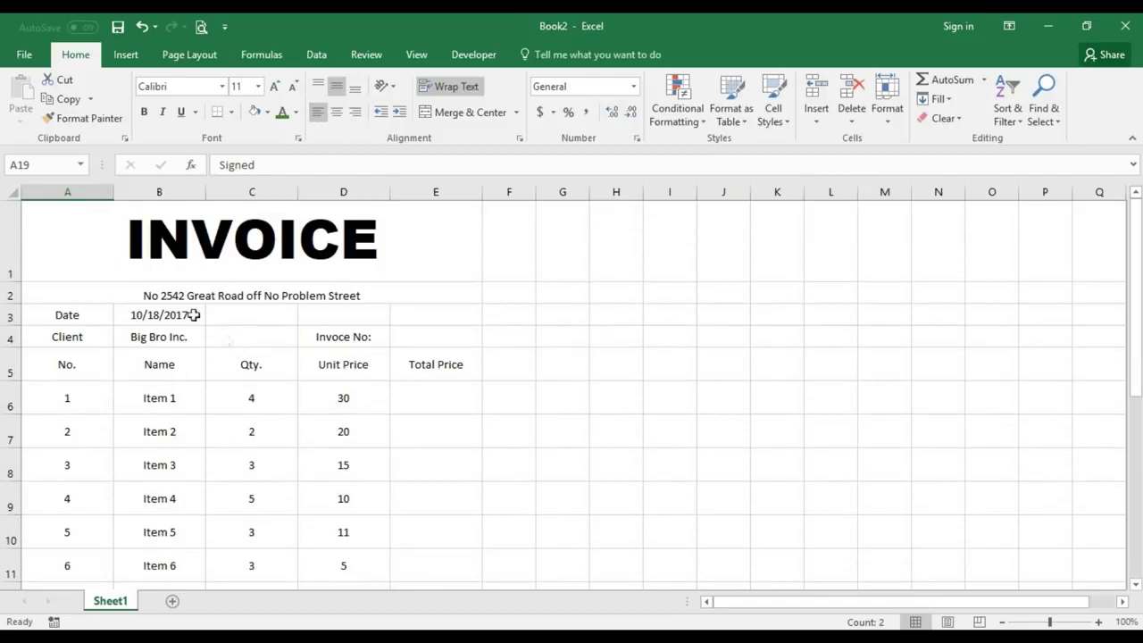
# - Give the INVOICE title cell a light grey fill
pyautogui.click(84, 255)
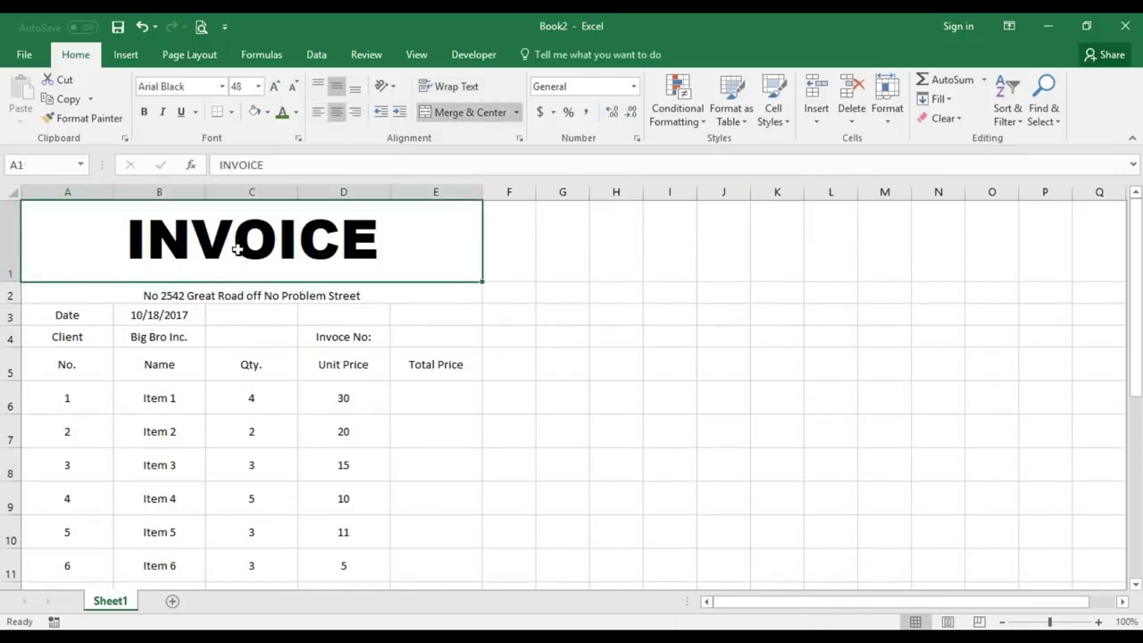
pyautogui.click(268, 111)
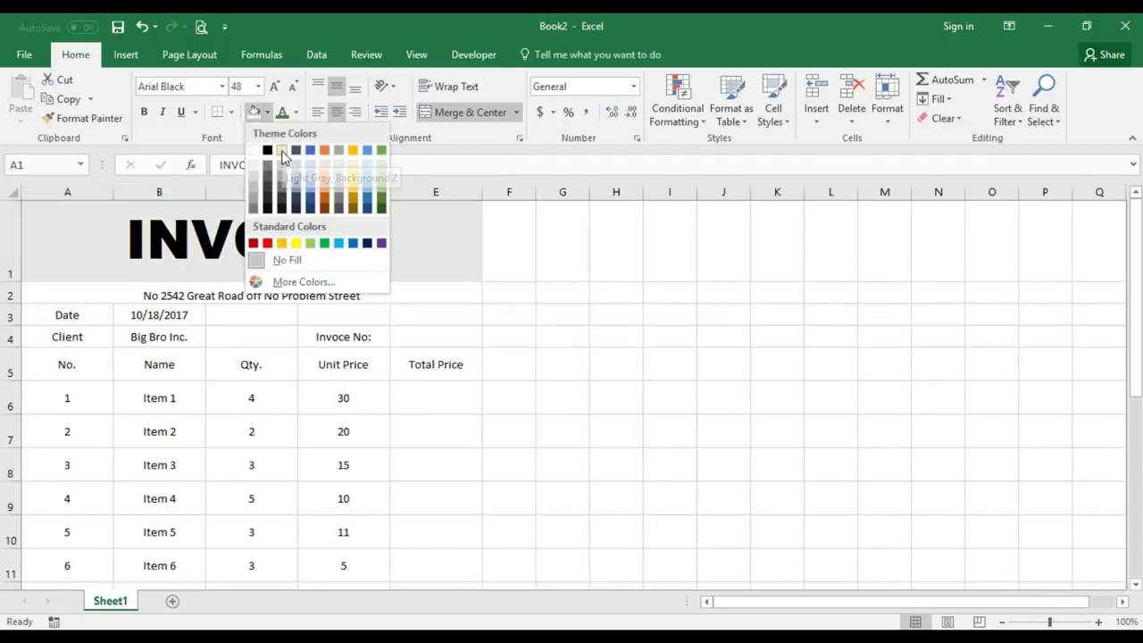
pyautogui.click(281, 162)
# - Fill the Date and Client labels light gold and the address row grey
pyautogui.moveTo(68, 313); pyautogui.dragTo(69, 334)
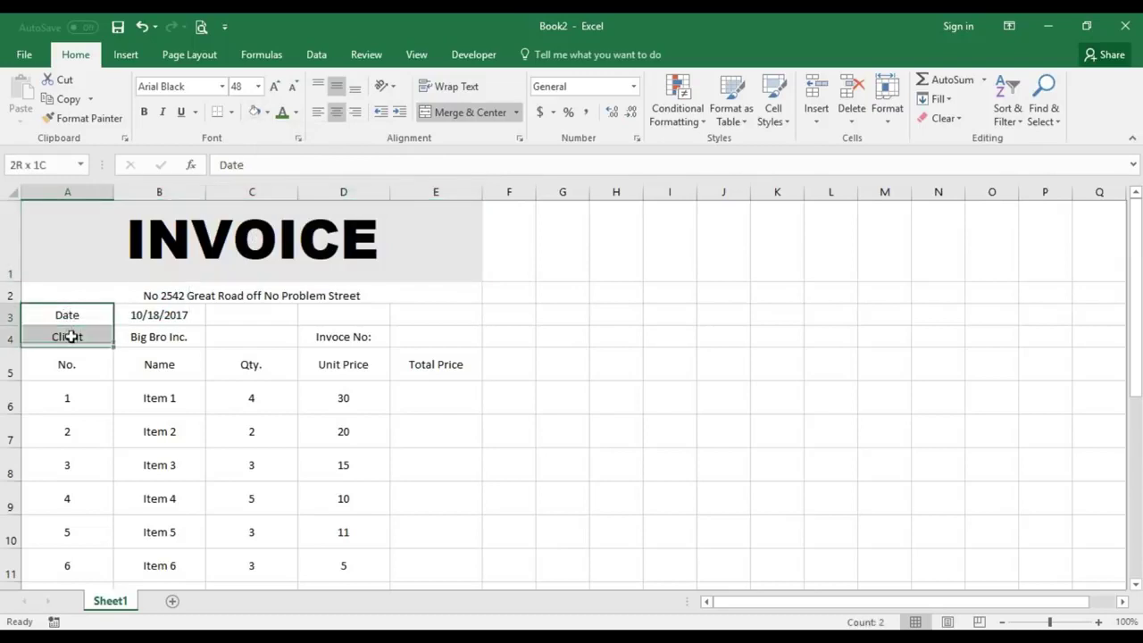
pyautogui.click(295, 121)
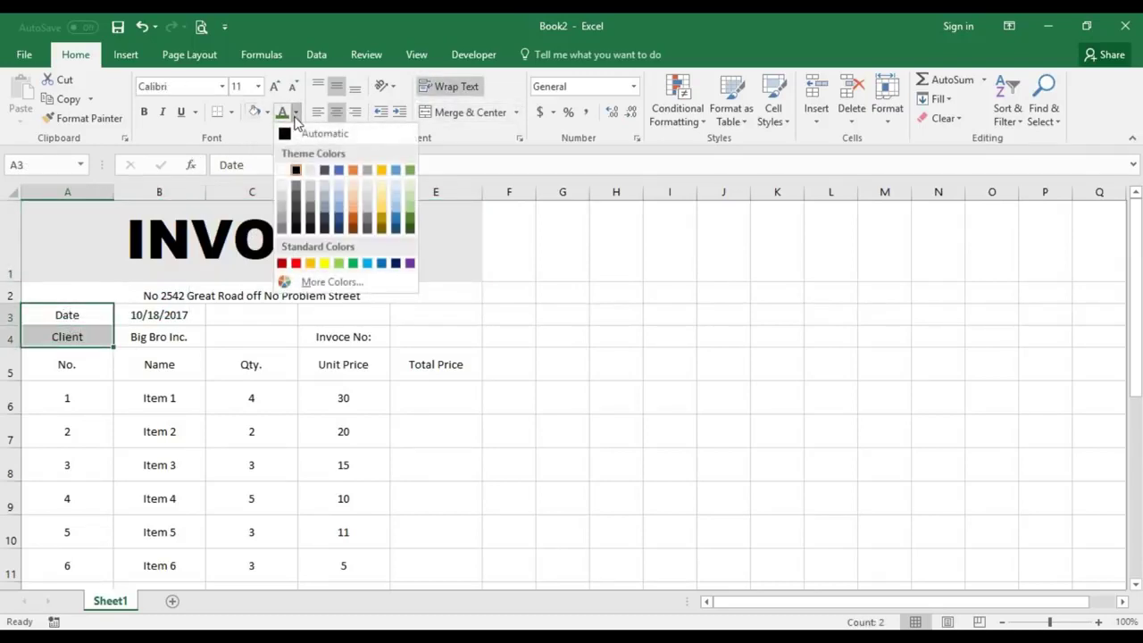
pyautogui.click(381, 175)
pyautogui.hotkey('ctrl', 'z')
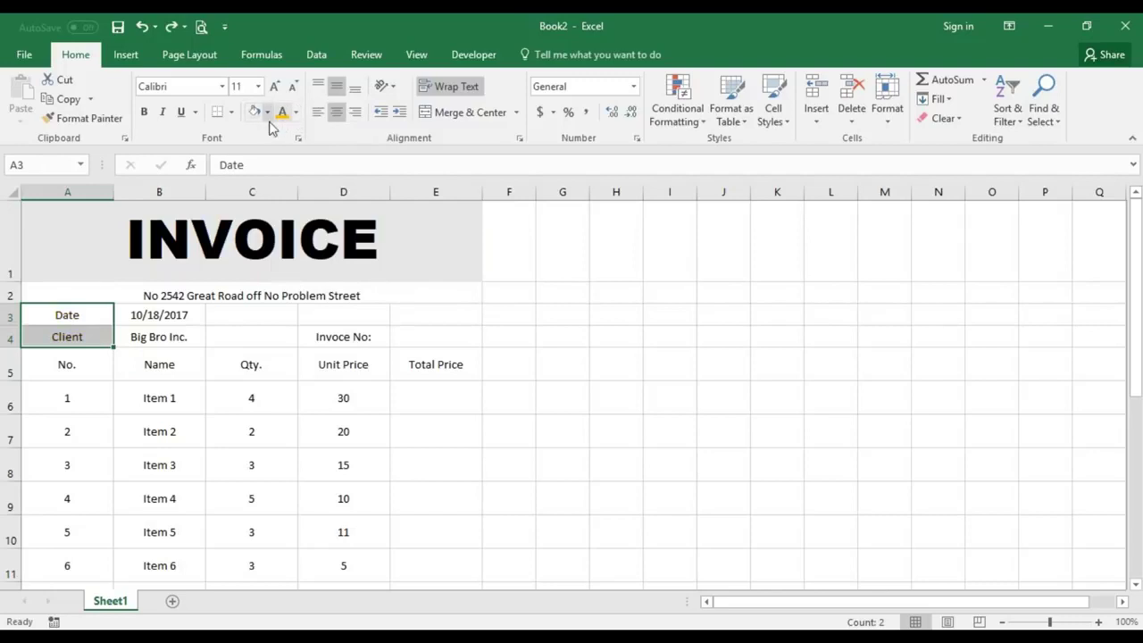
pyautogui.click(268, 114)
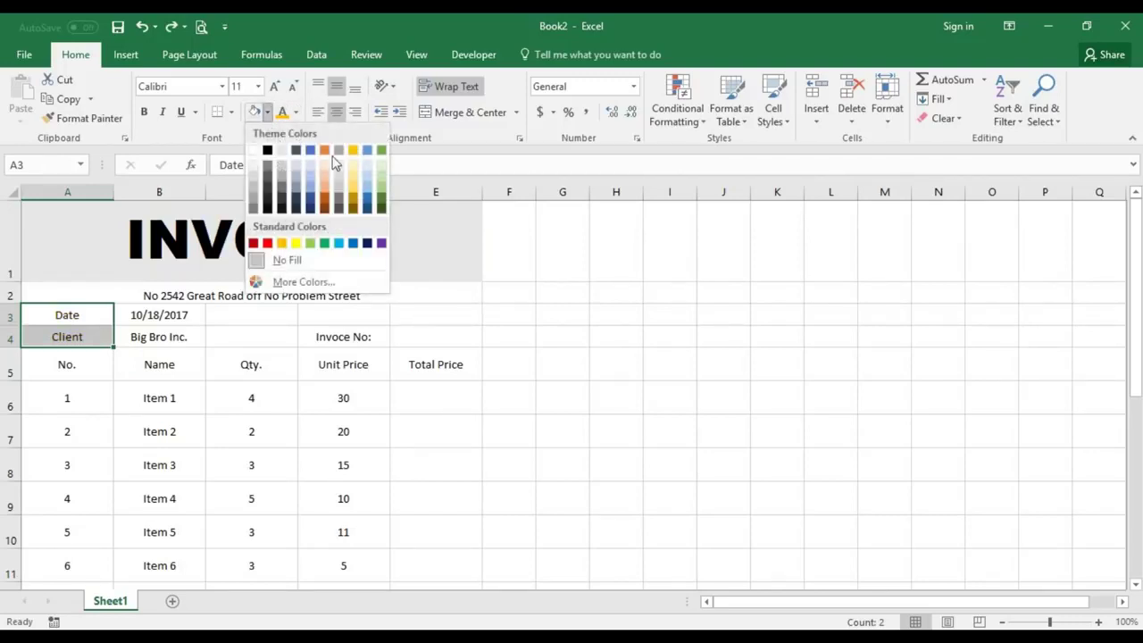
pyautogui.click(355, 175)
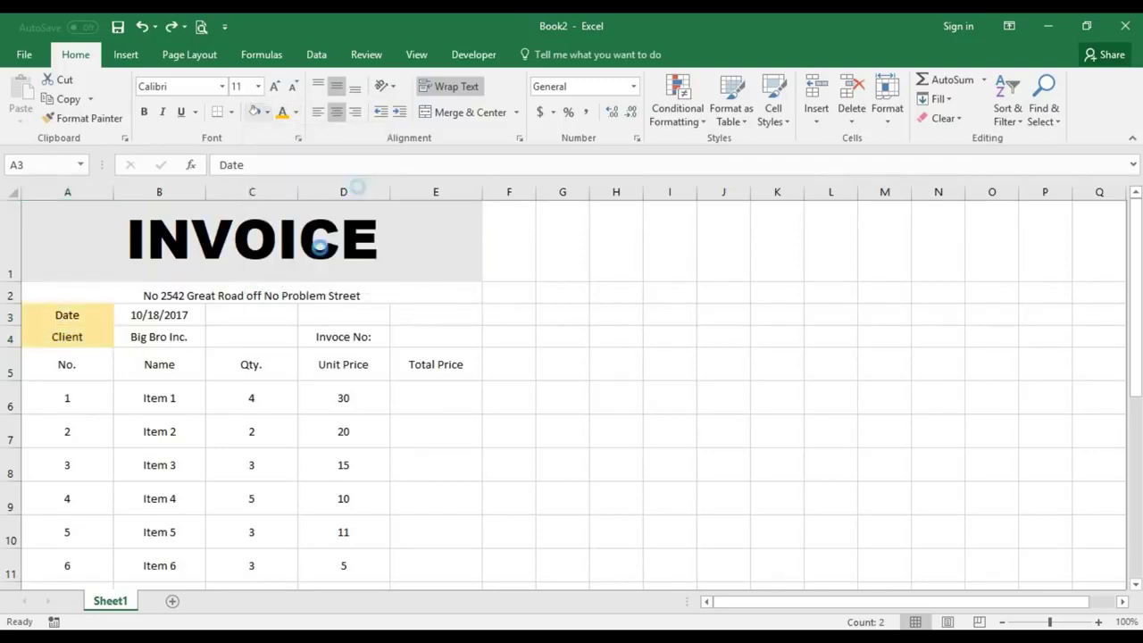
pyautogui.click(89, 297)
pyautogui.click(414, 339)
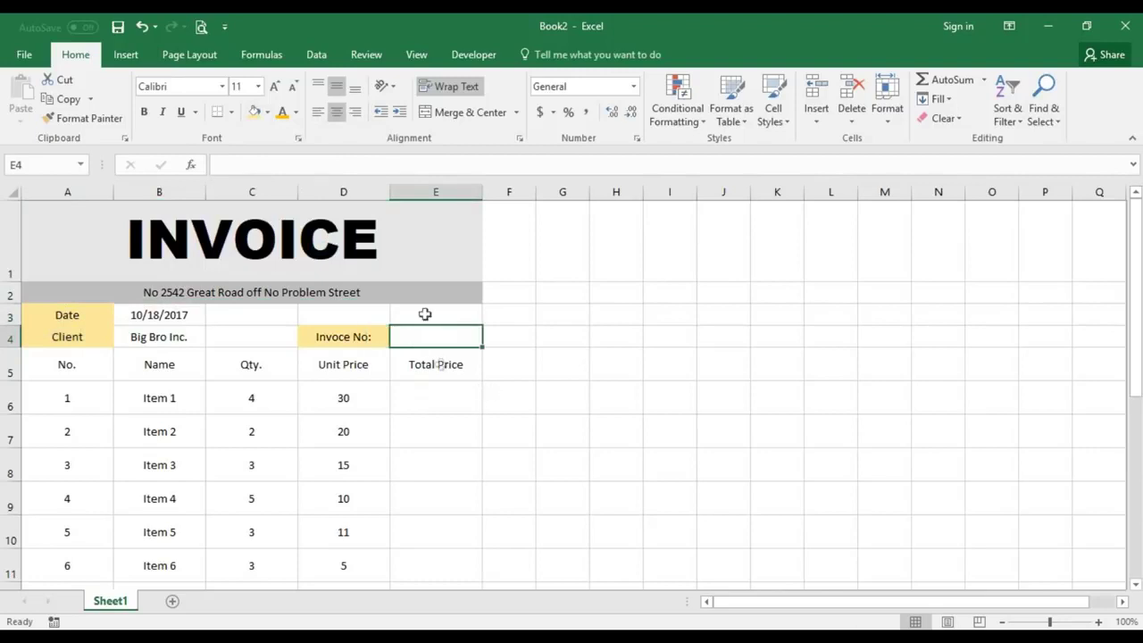
# - Format the date cell B3 with the 'March 14, 2012' date type to show October 18, 2017
pyautogui.click(184, 317)
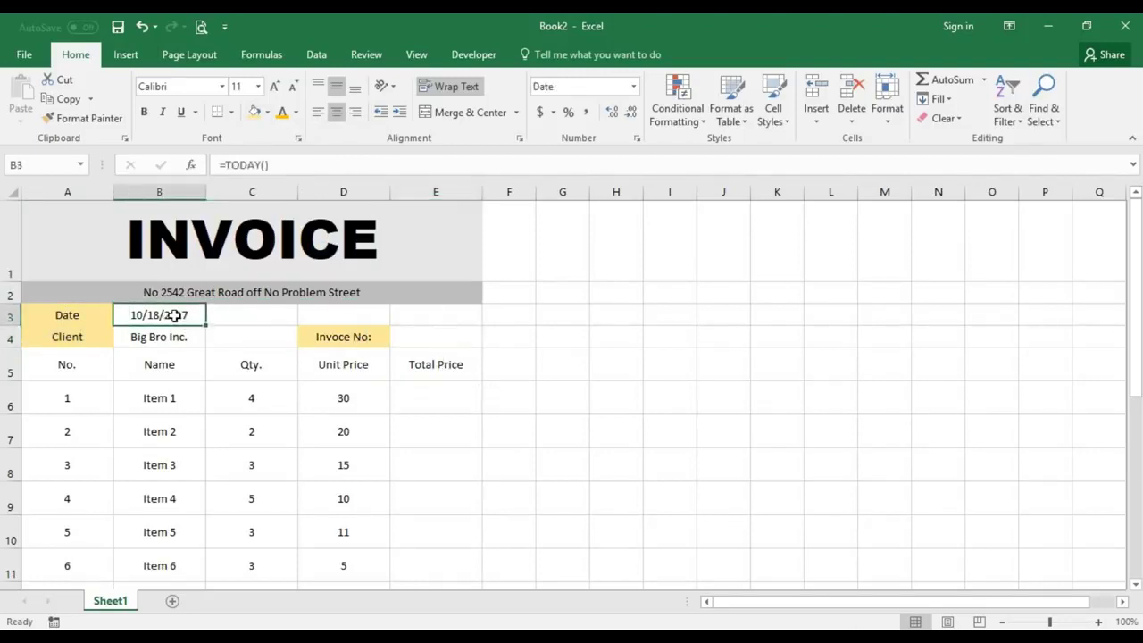
pyautogui.rightClick(176, 317)
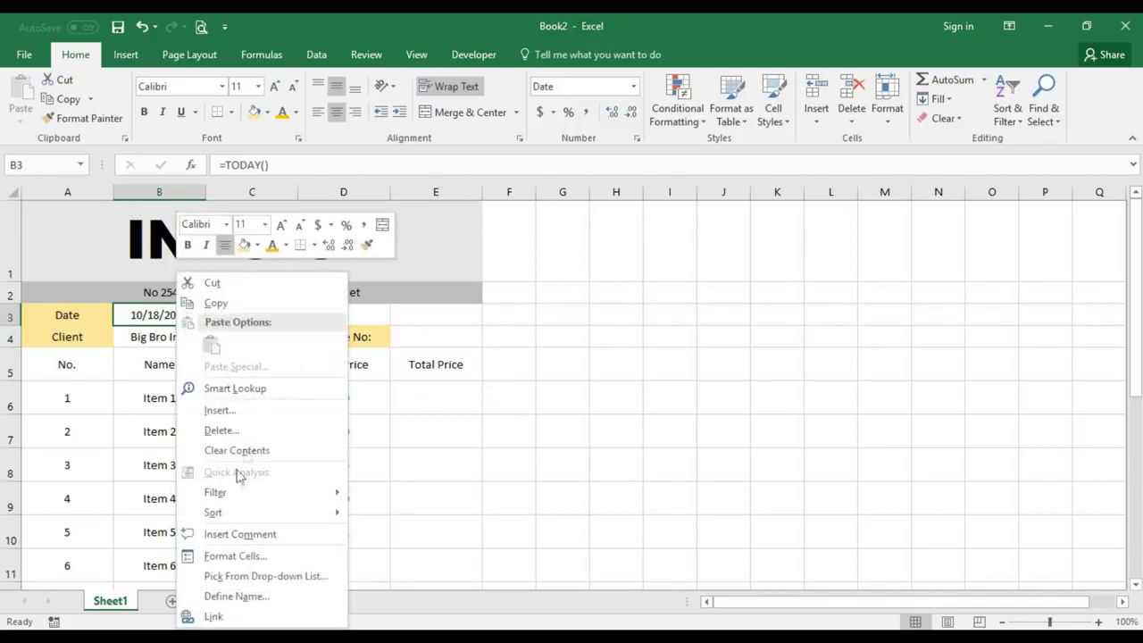
pyautogui.click(239, 556)
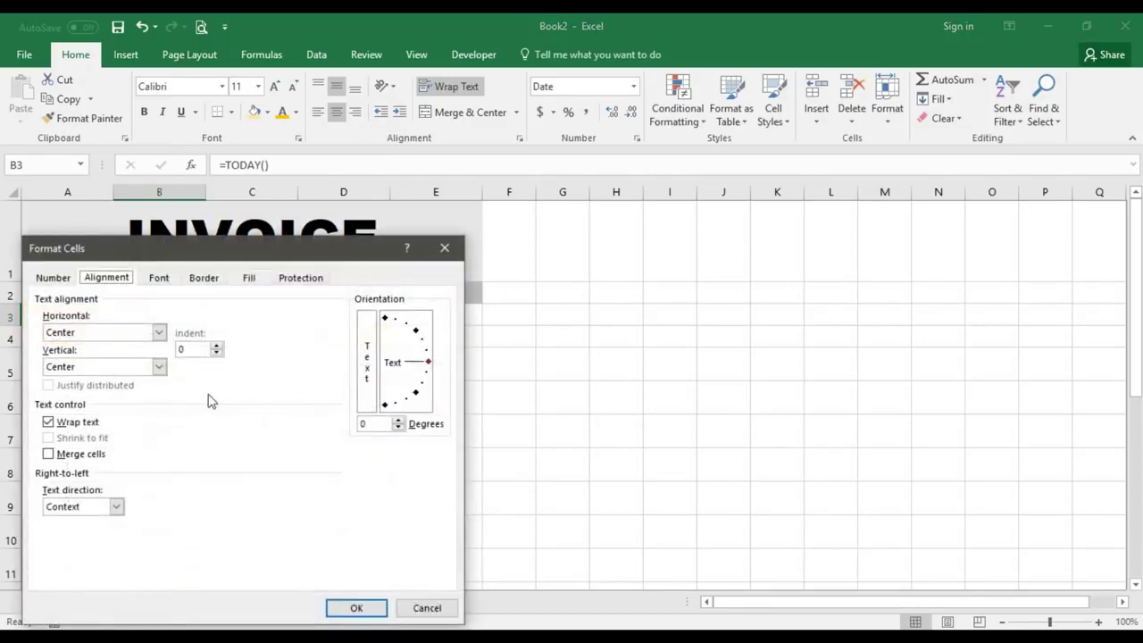
pyautogui.click(54, 278)
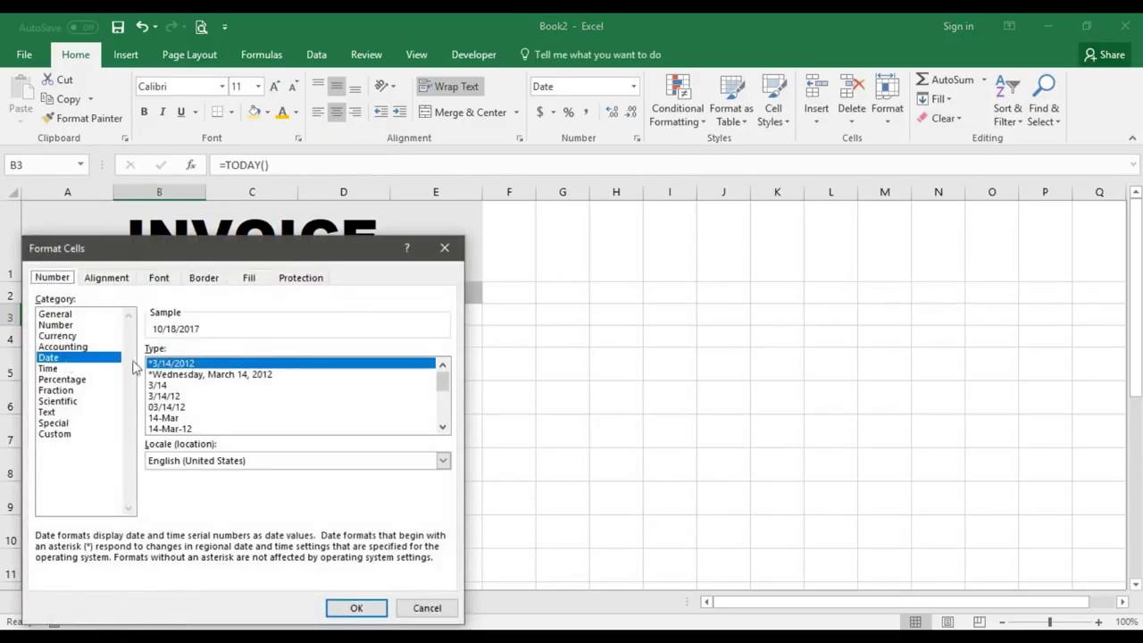
pyautogui.scroll(-2, 224, 412)
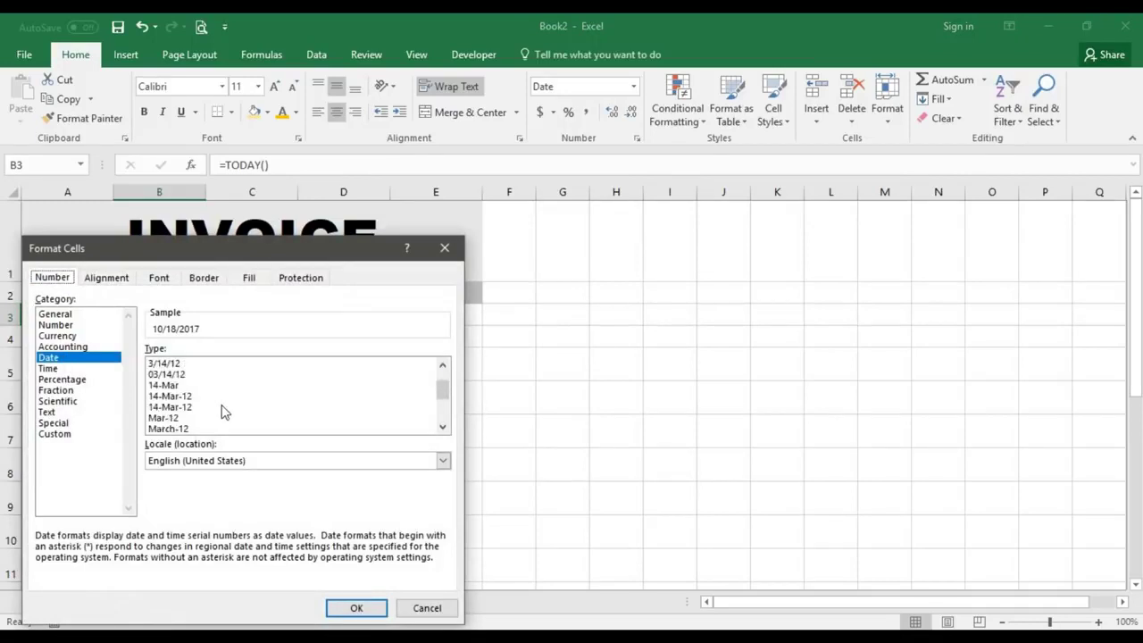
pyautogui.click(222, 409)
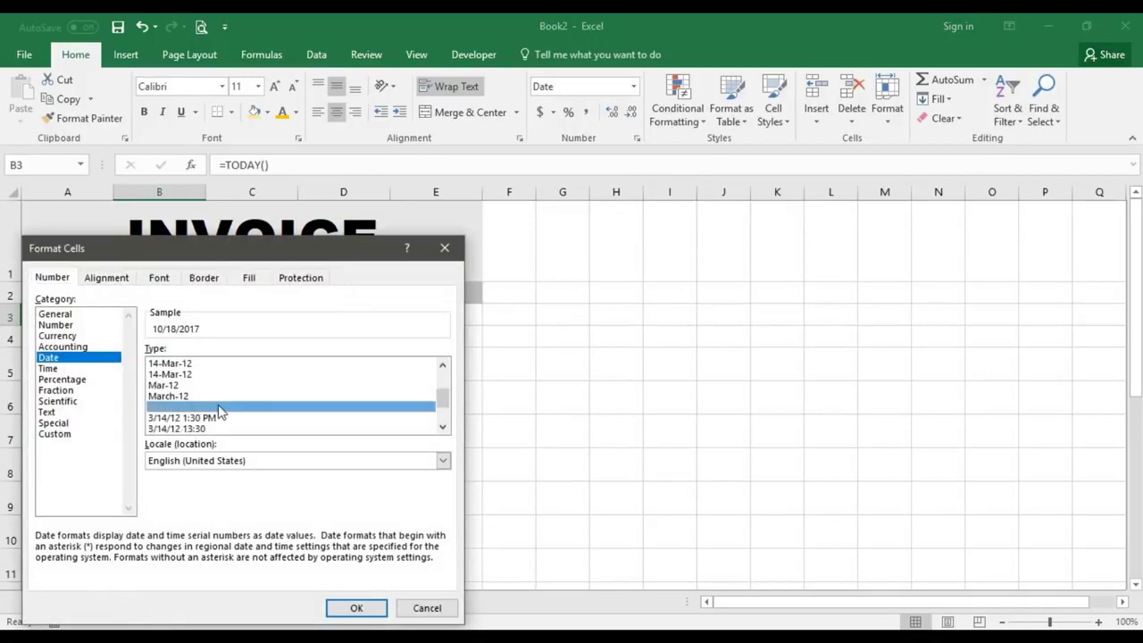
pyautogui.click(355, 608)
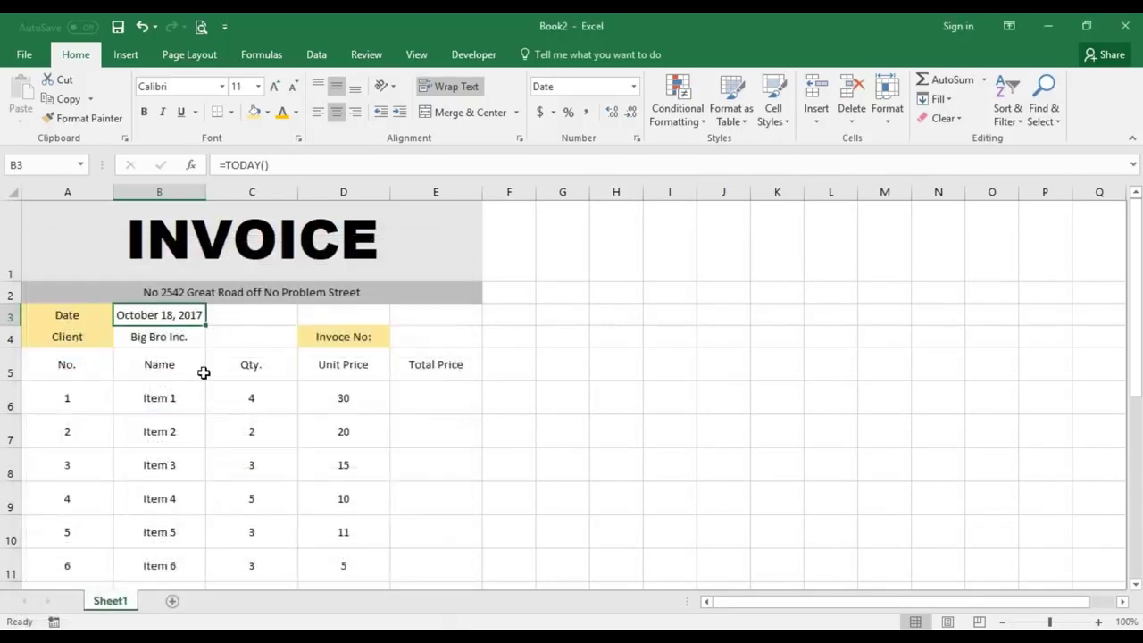
pyautogui.click(184, 346)
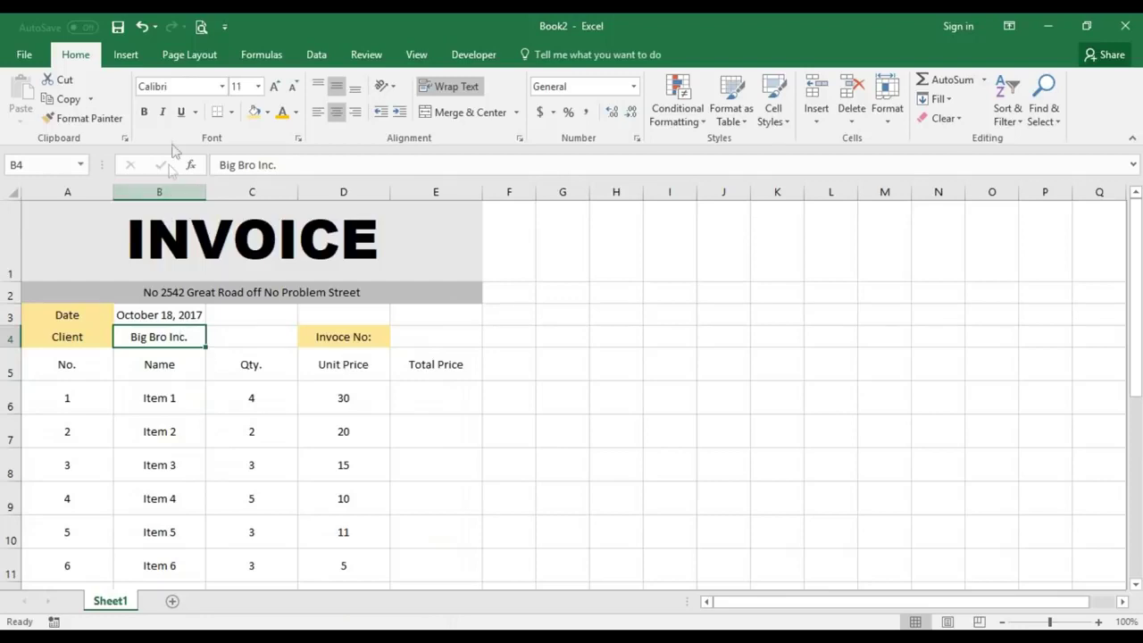
pyautogui.click(318, 112)
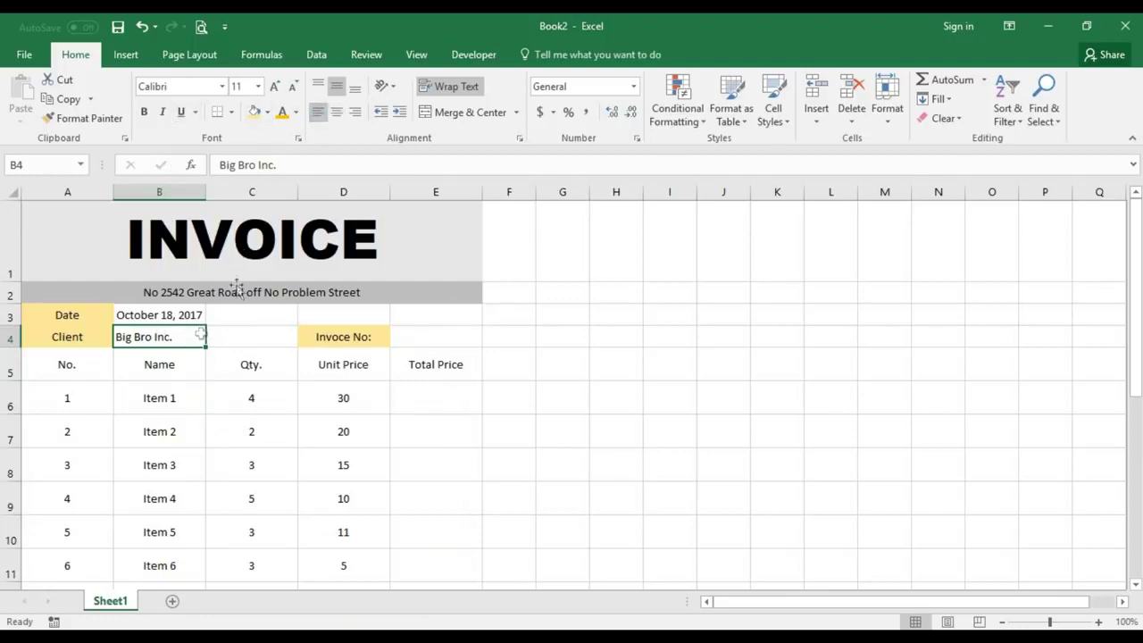
pyautogui.hotkey('ctrl', 'z')
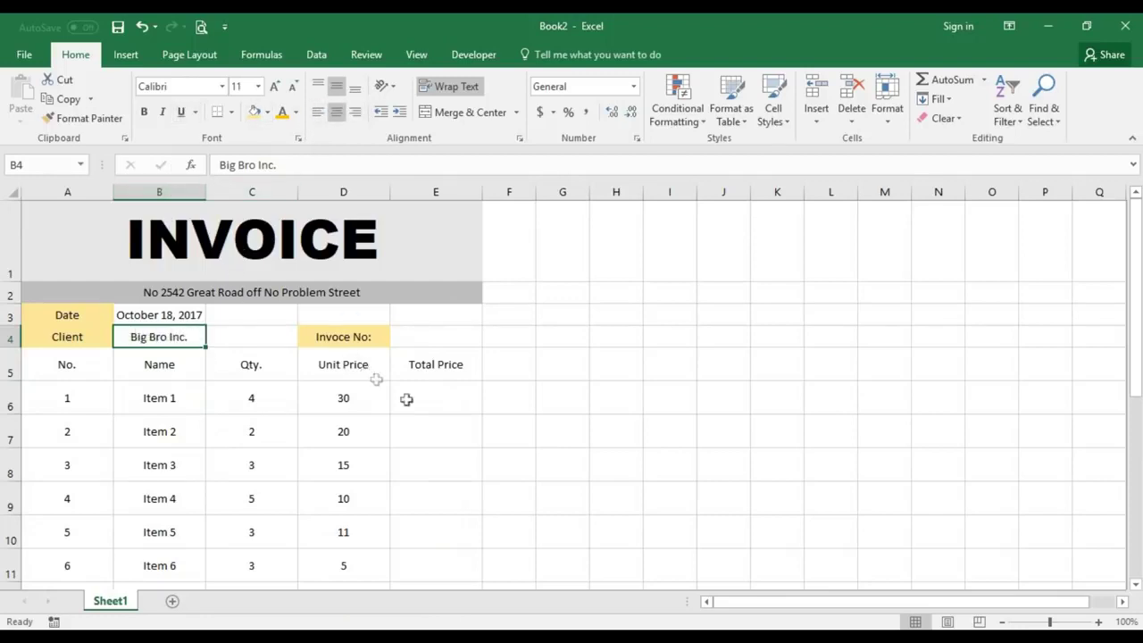
pyautogui.scroll(-1, 419, 401)
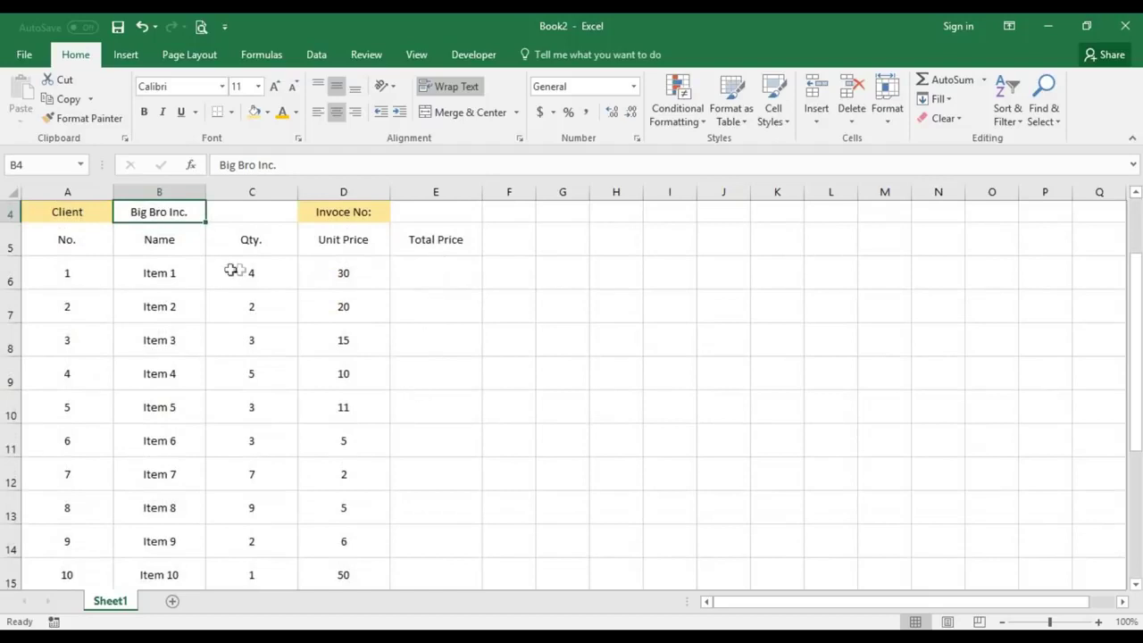
pyautogui.scroll(1, 238, 270)
pyautogui.moveTo(63, 364); pyautogui.dragTo(396, 348)
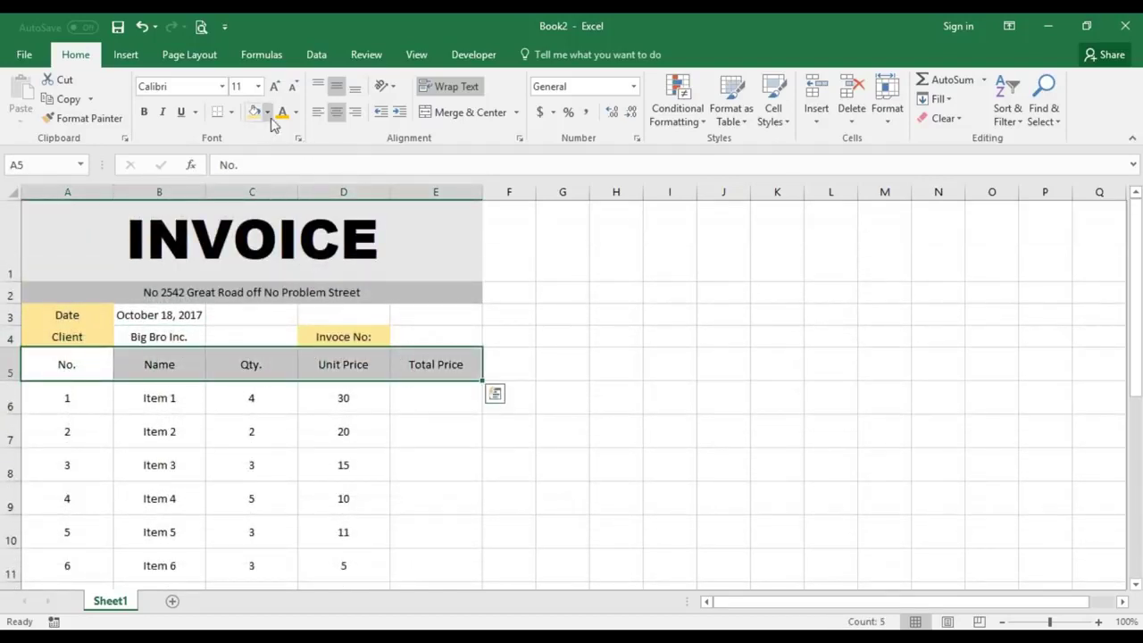